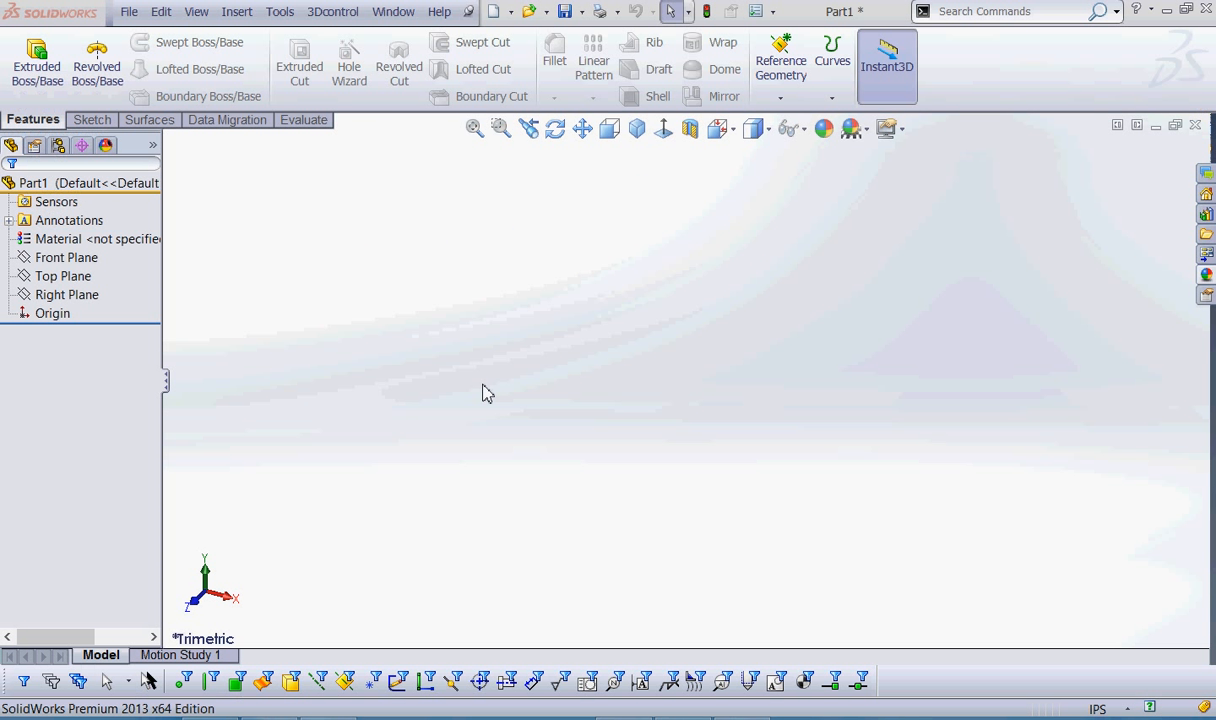
Save the new part as MOLD with the description "MOLD, BATTERY PLATE" in the Spring 2014 Projects folder.
{"action": "left_click", "coordinate": [567, 14]}
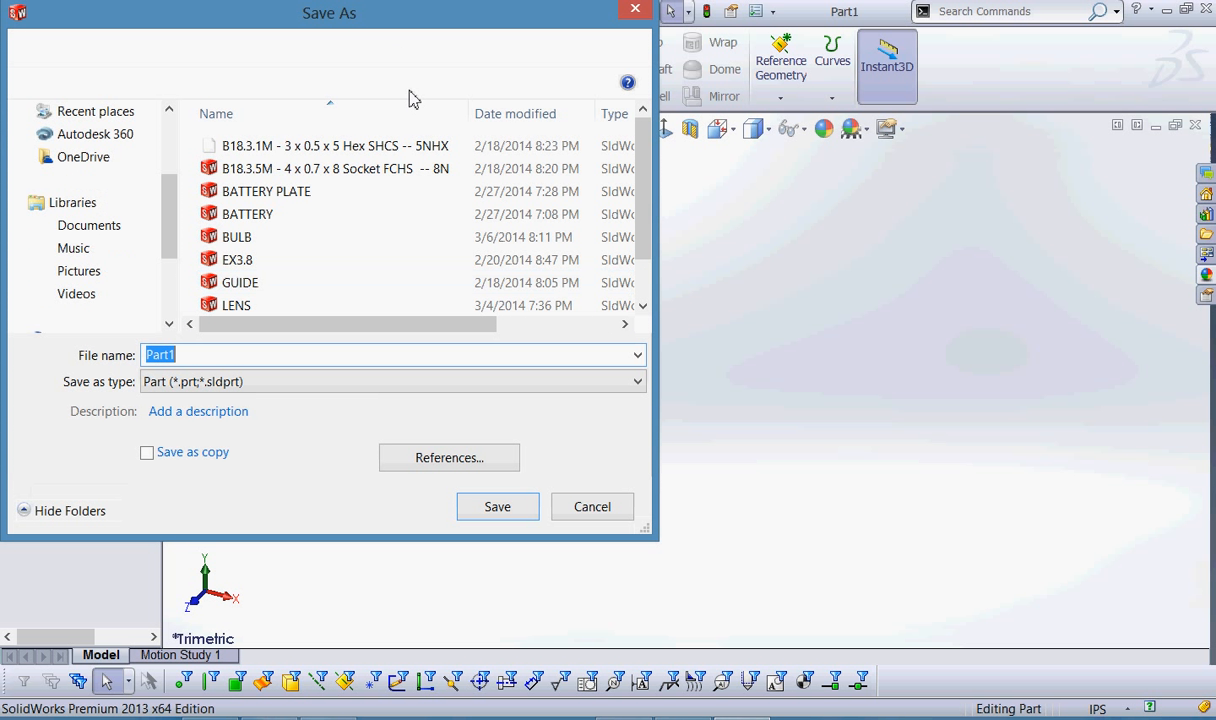
{"action": "type", "text": "MOLD"}
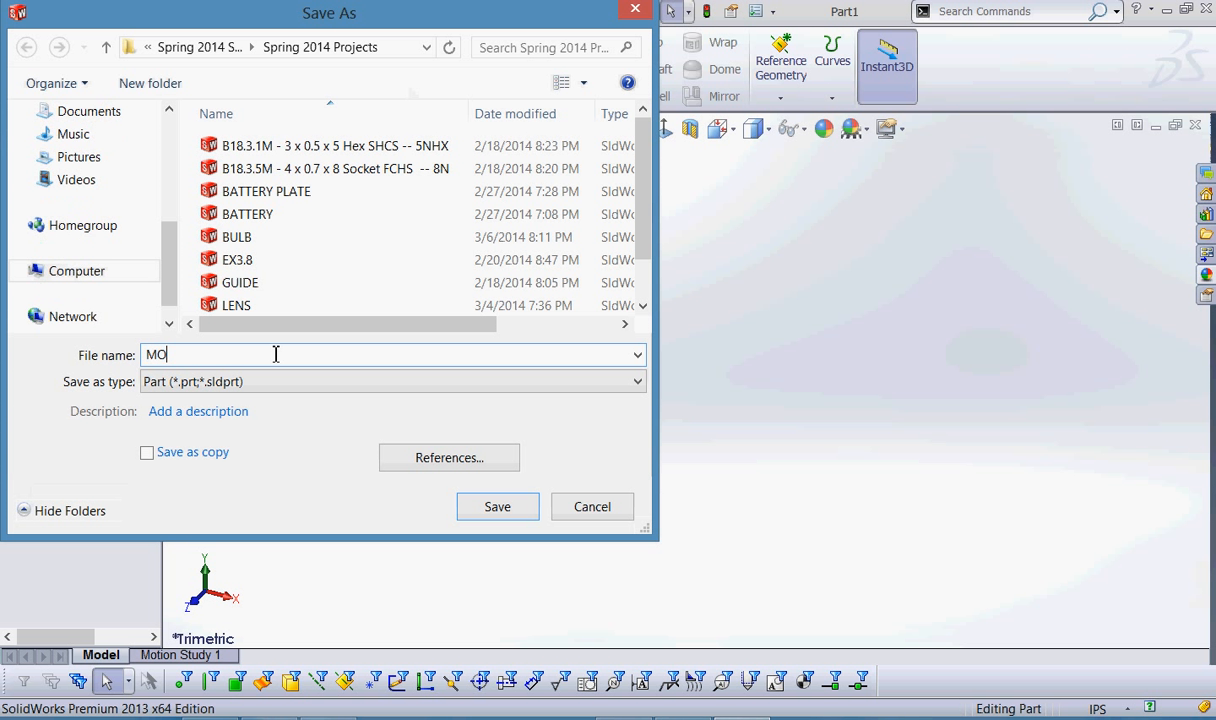
{"action": "left_click", "coordinate": [206, 411]}
{"action": "type", "text": "MOLD"}
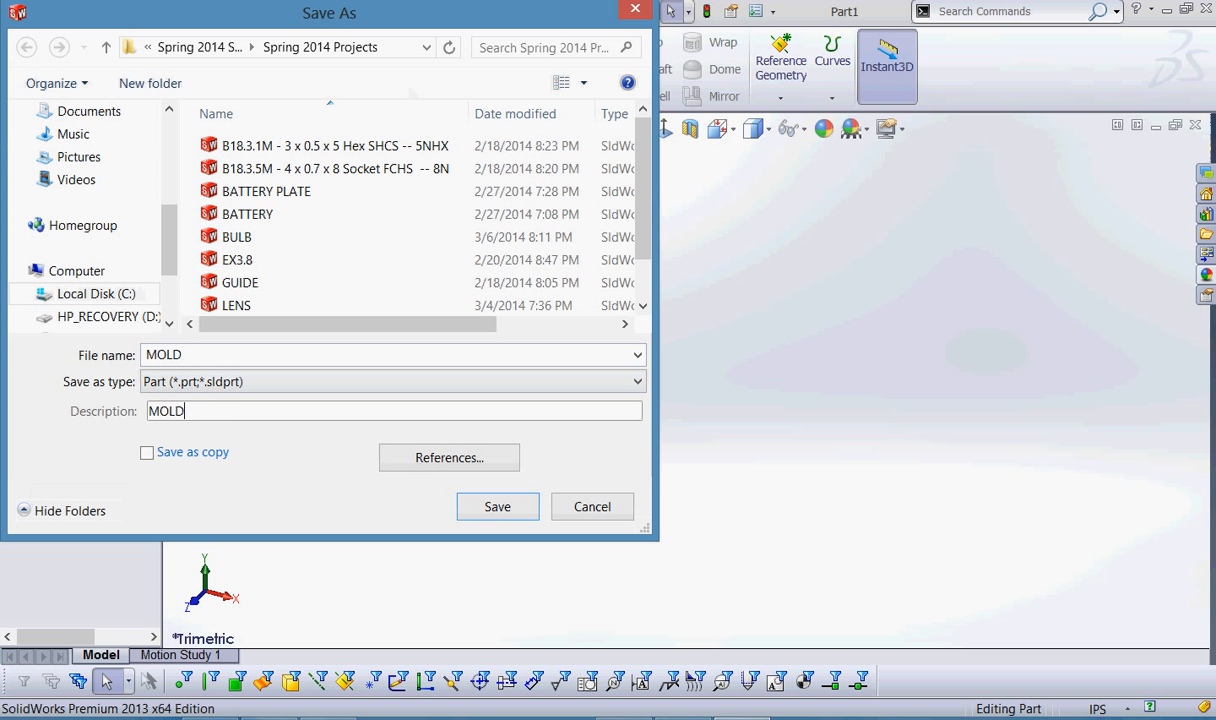
{"action": "type", "text": ", BATTERY PLATE"}
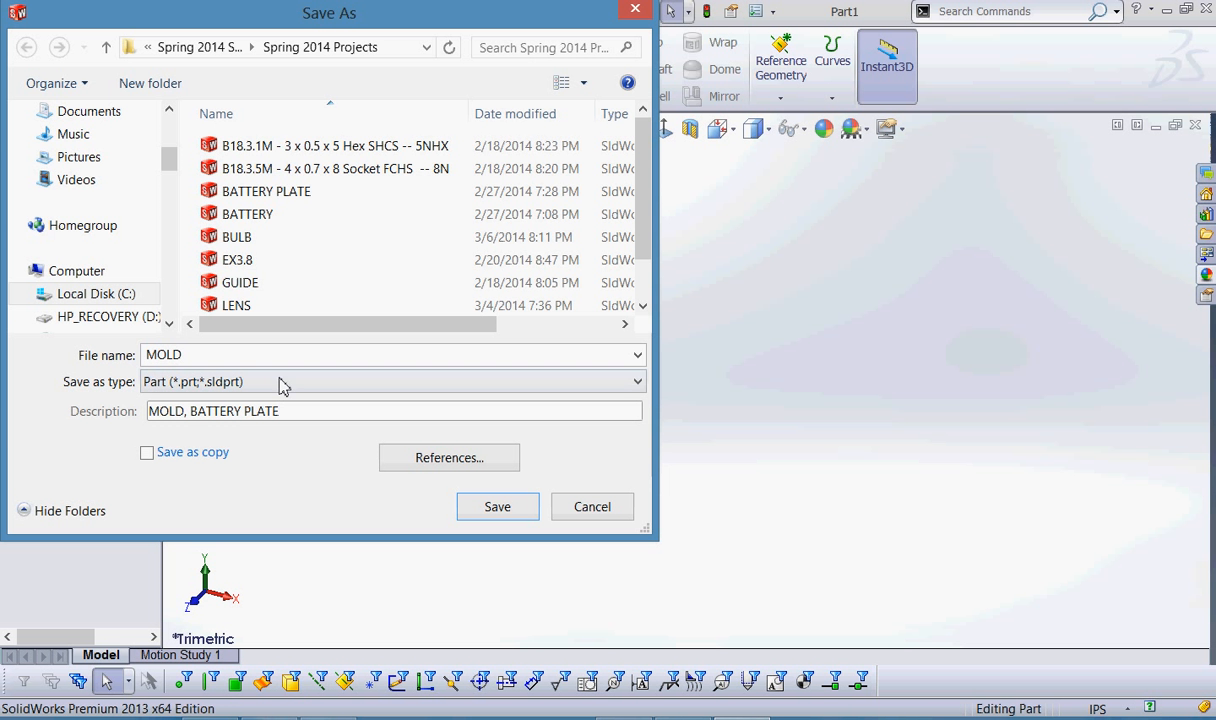
{"action": "left_click", "coordinate": [485, 512]}
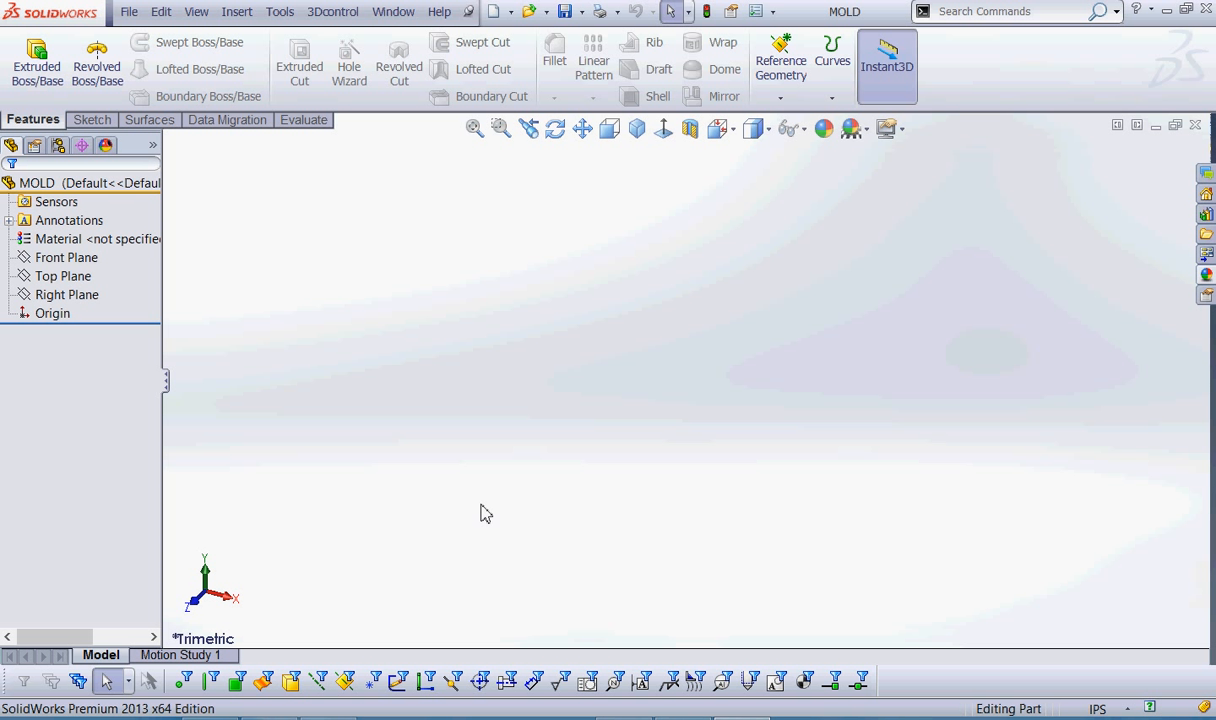
Insert the BATTERY PLATE part into the mold part at the origin, transferring its solid bodies and cosmetic threads.
{"action": "left_click", "coordinate": [236, 12]}
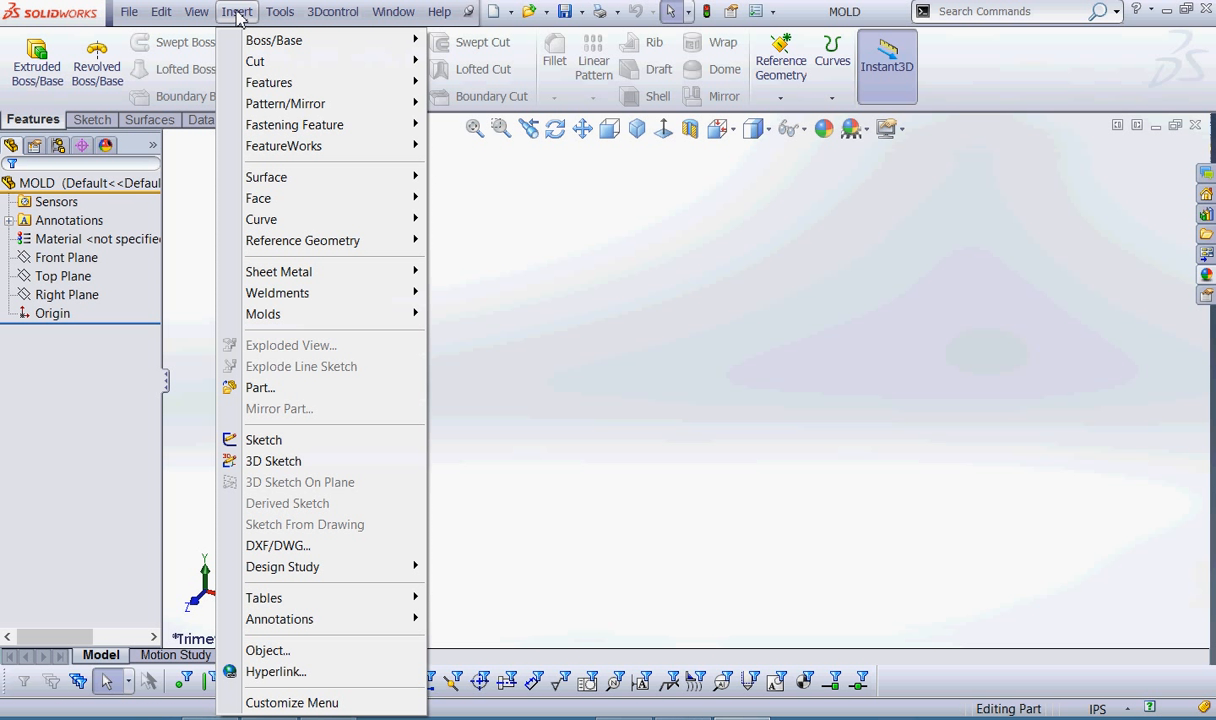
{"action": "left_click", "coordinate": [260, 388]}
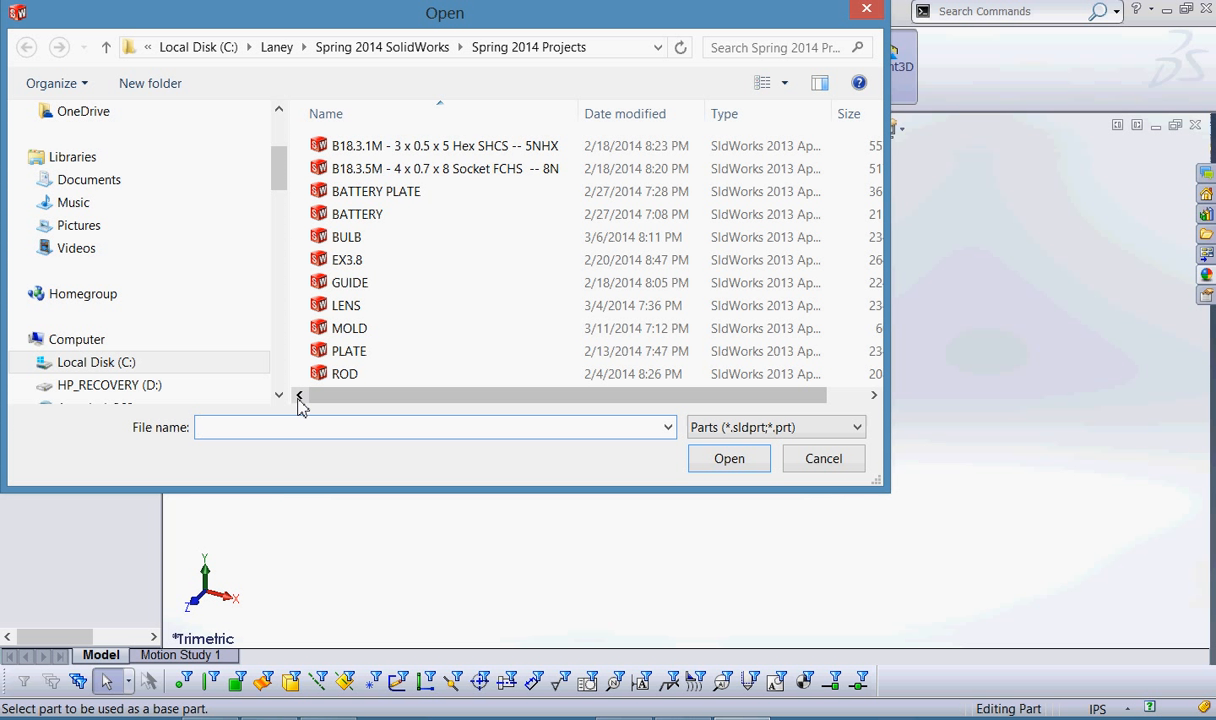
{"action": "left_click", "coordinate": [399, 193]}
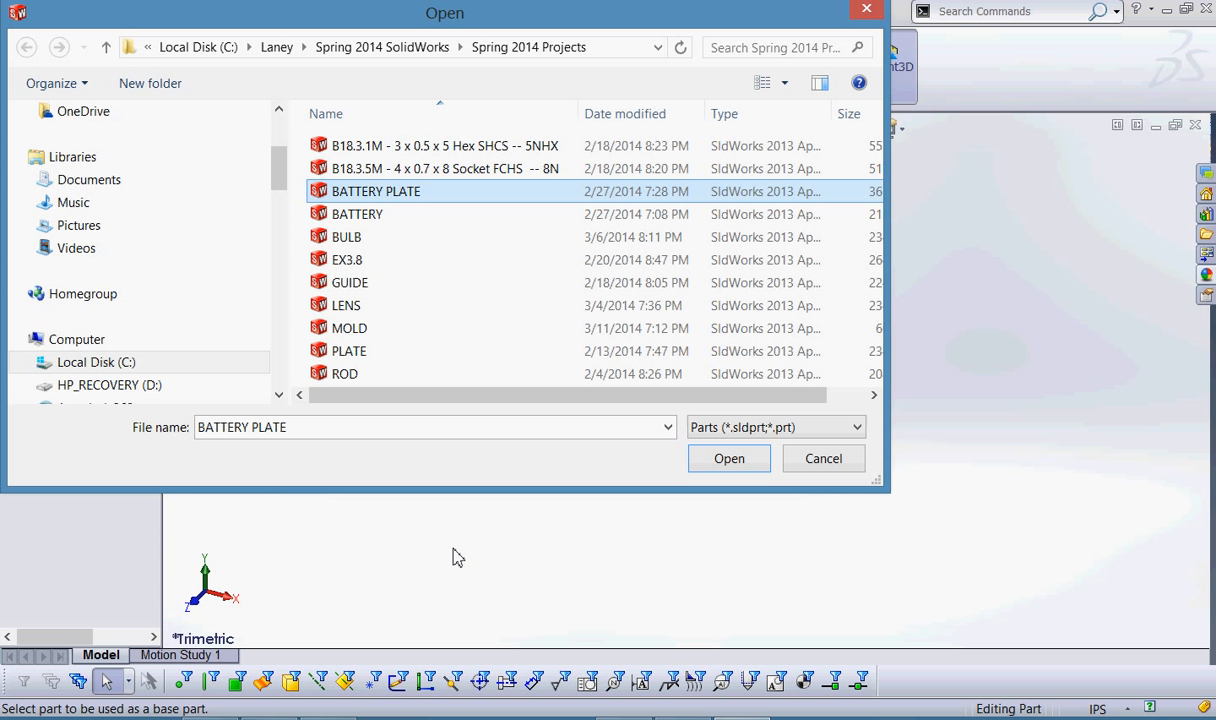
{"action": "left_click", "coordinate": [729, 459]}
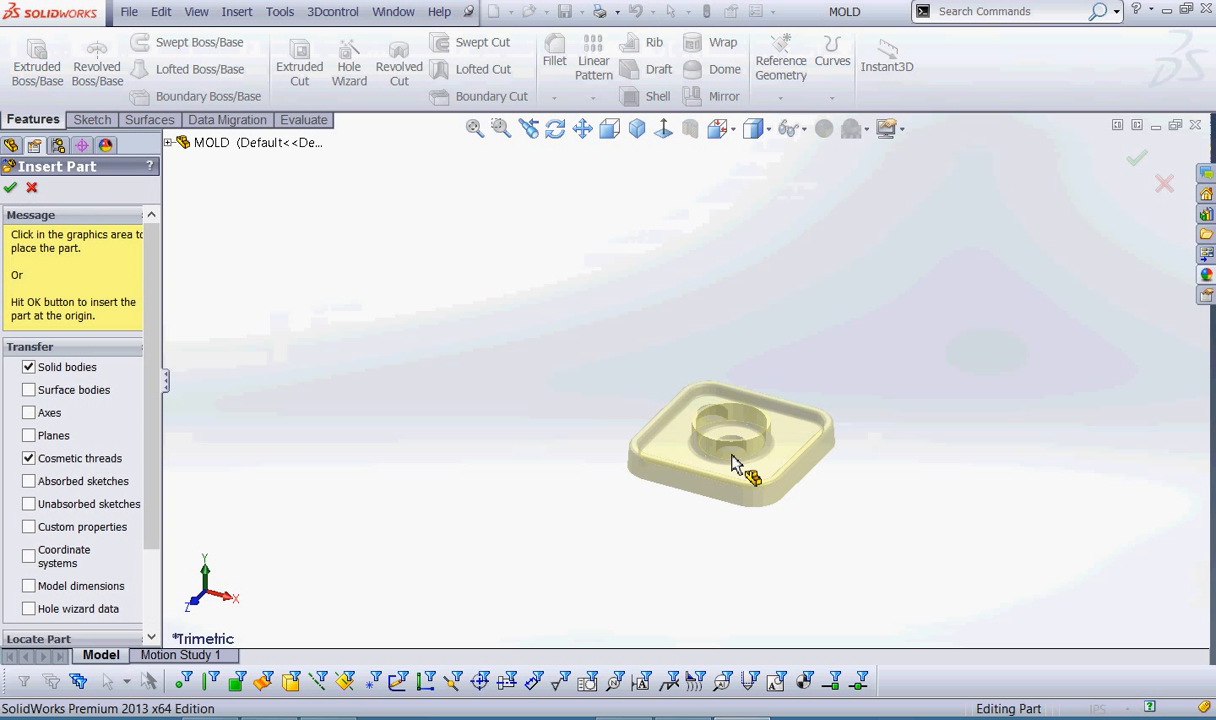
{"action": "left_click", "coordinate": [10, 189]}
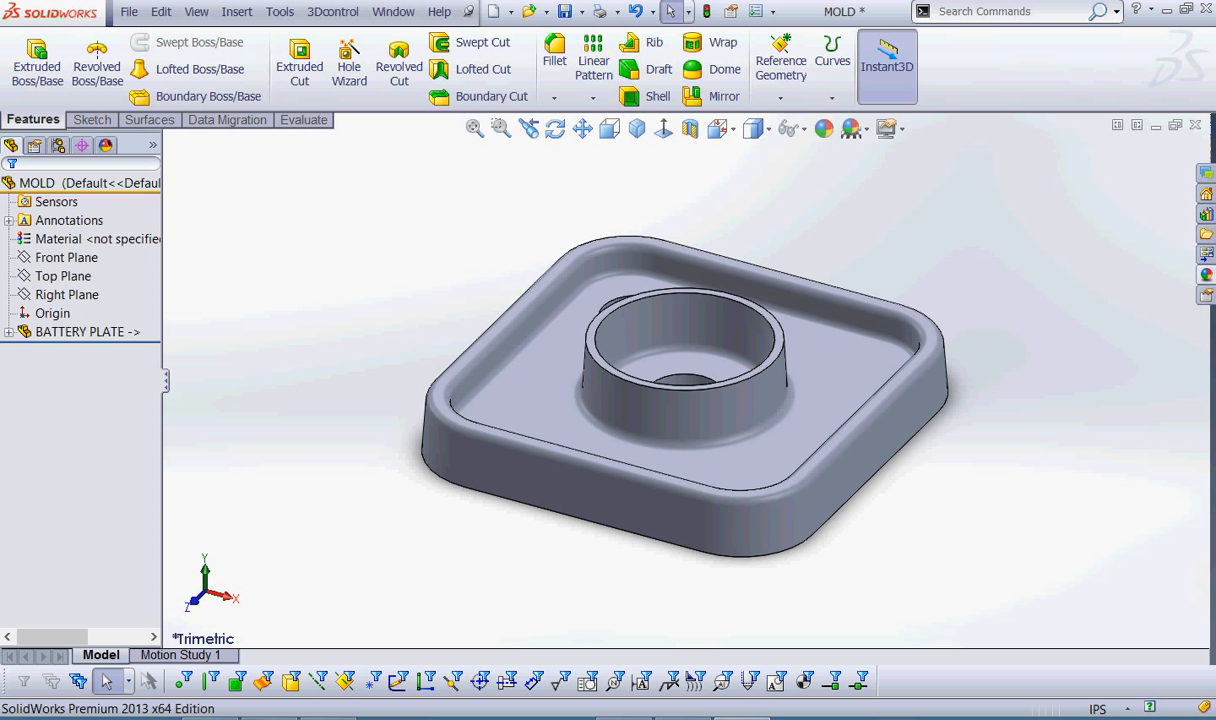
{"action": "left_click", "coordinate": [1010, 718]}
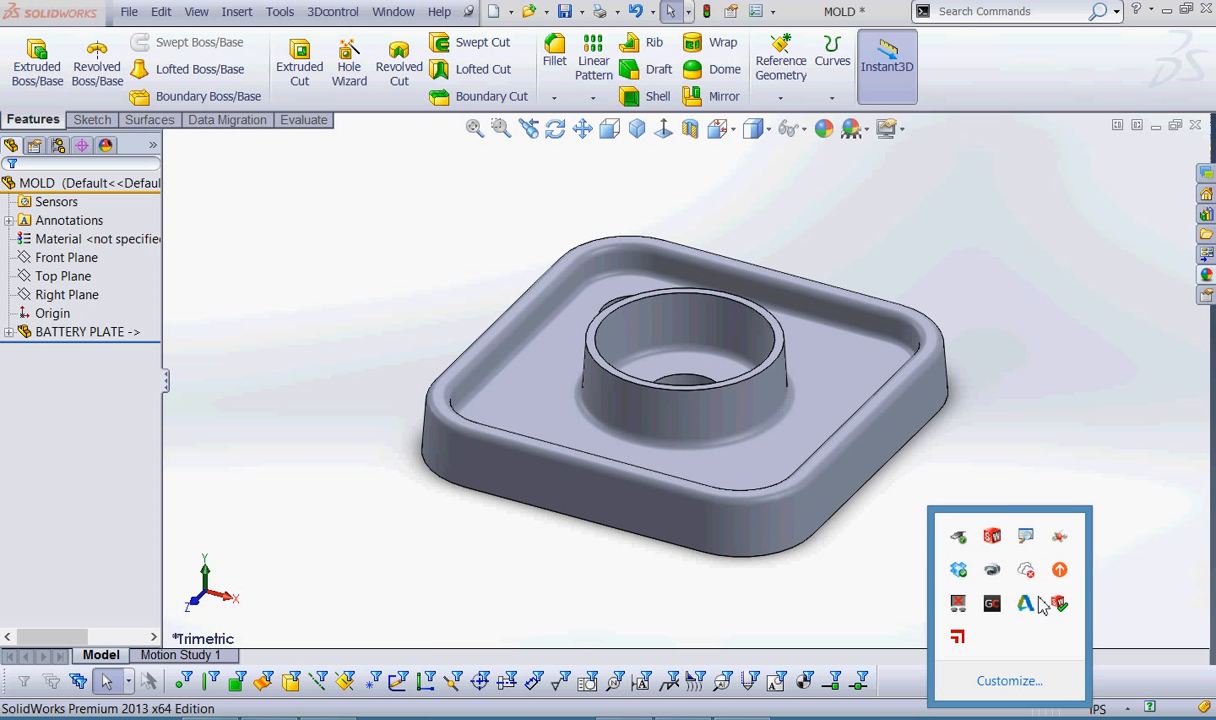
{"action": "right_click", "coordinate": [1025, 537]}
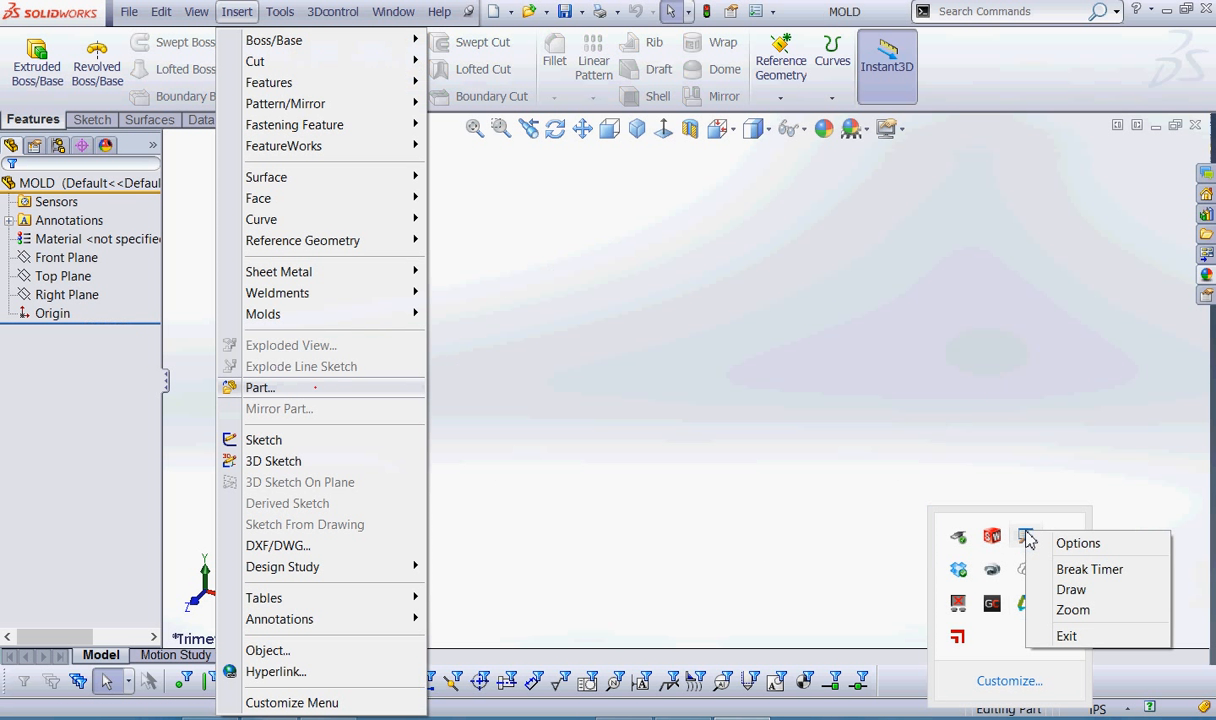
{"action": "left_click", "coordinate": [1077, 543]}
{"action": "left_click", "coordinate": [550, 245]}
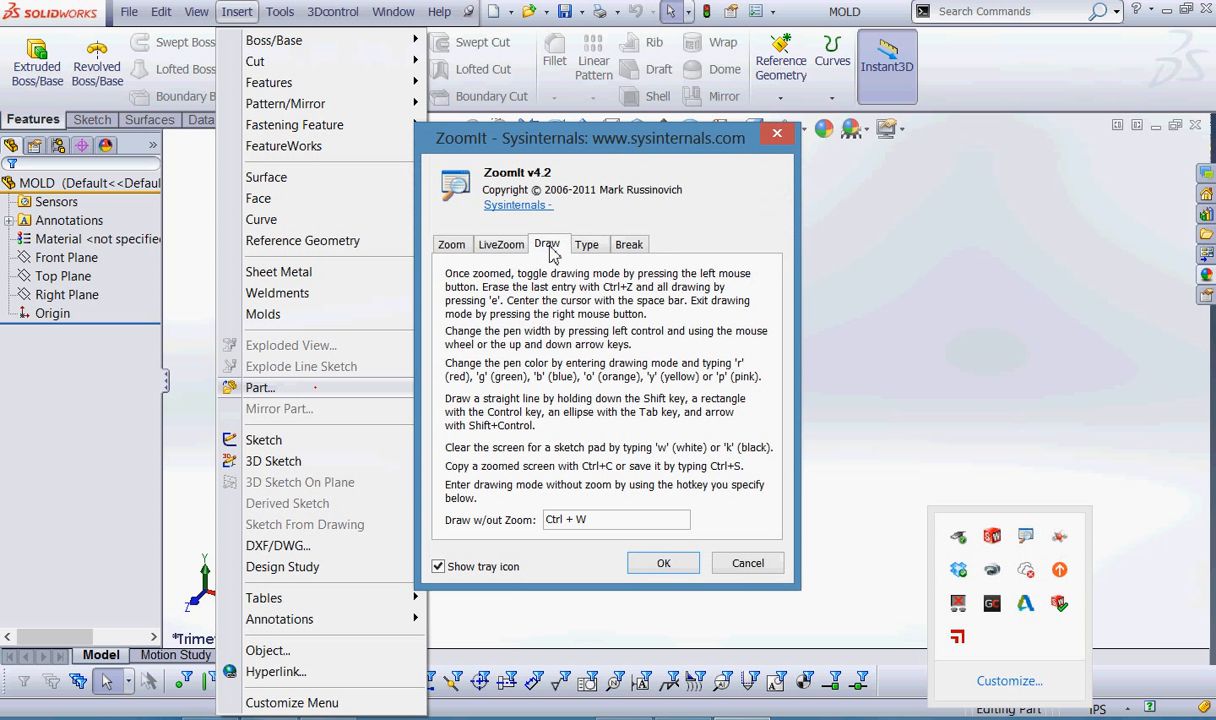
{"action": "left_click", "coordinate": [663, 563]}
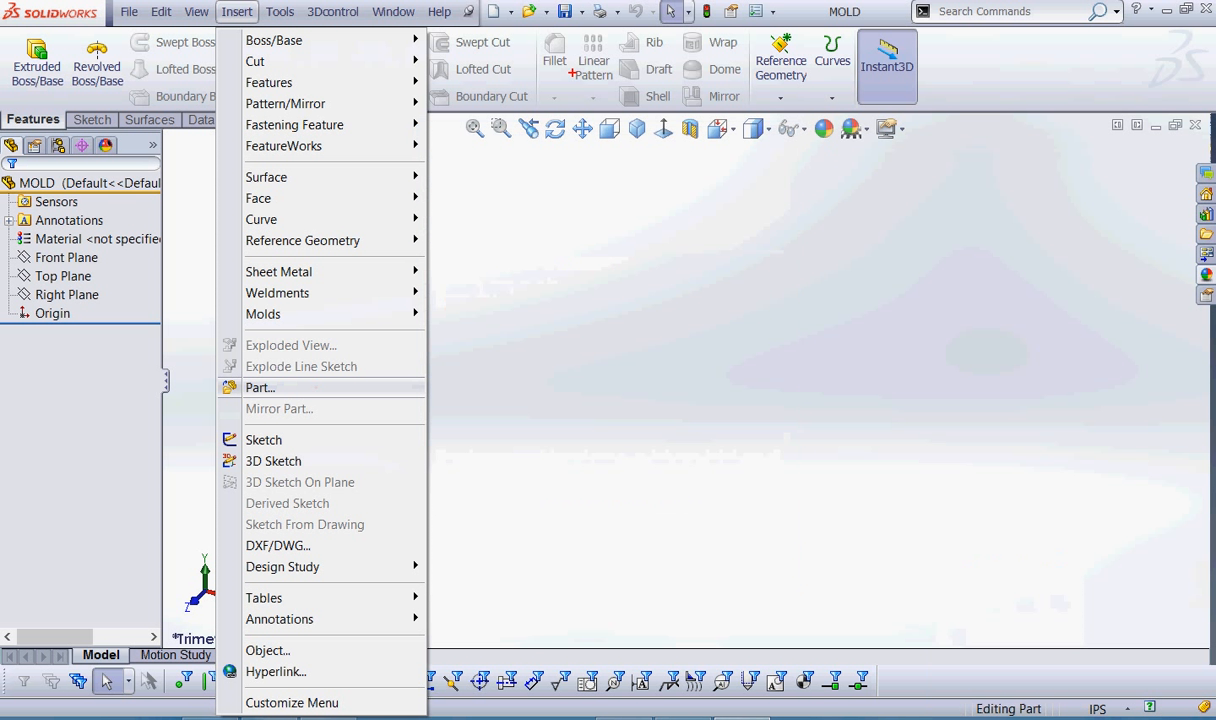
{"action": "mouse_move", "coordinate": [283, 345]}
{"action": "left_mouse_down"}
{"action": "mouse_move", "coordinate": [205, 372]}
{"action": "mouse_move", "coordinate": [277, 334]}
{"action": "left_mouse_up"}
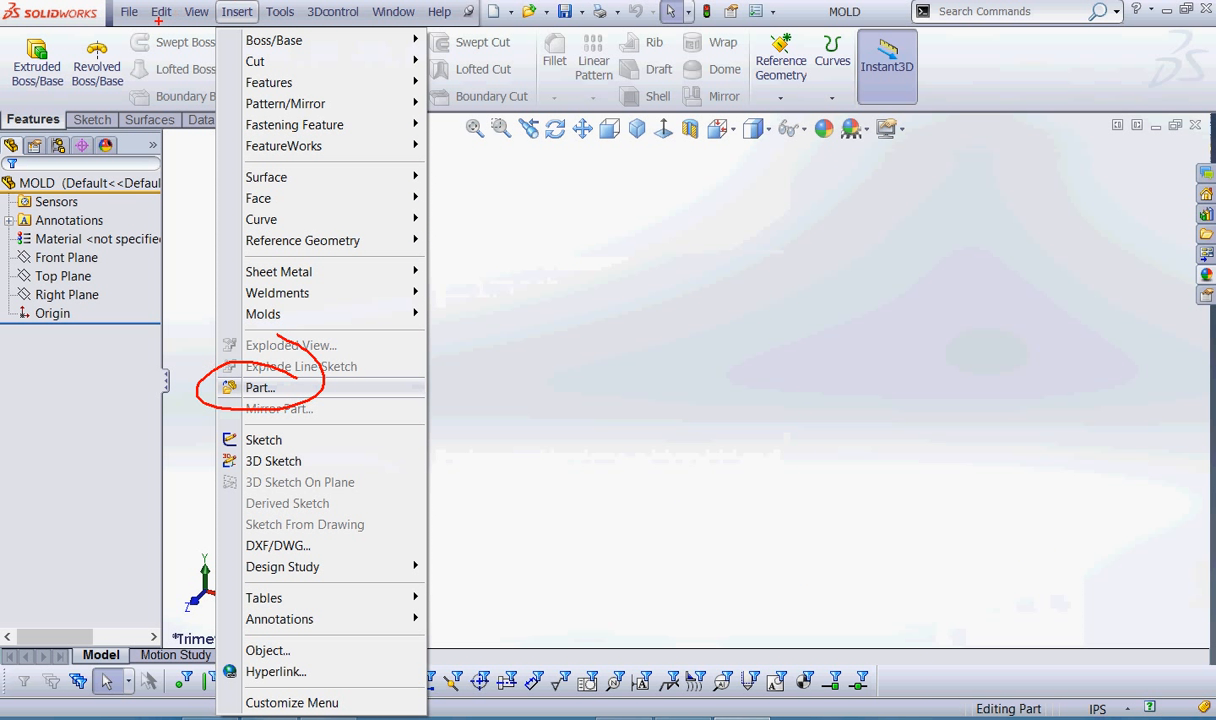
{"action": "left_click_drag", "start_coordinate": [168, 22], "coordinate": [315, 6]}
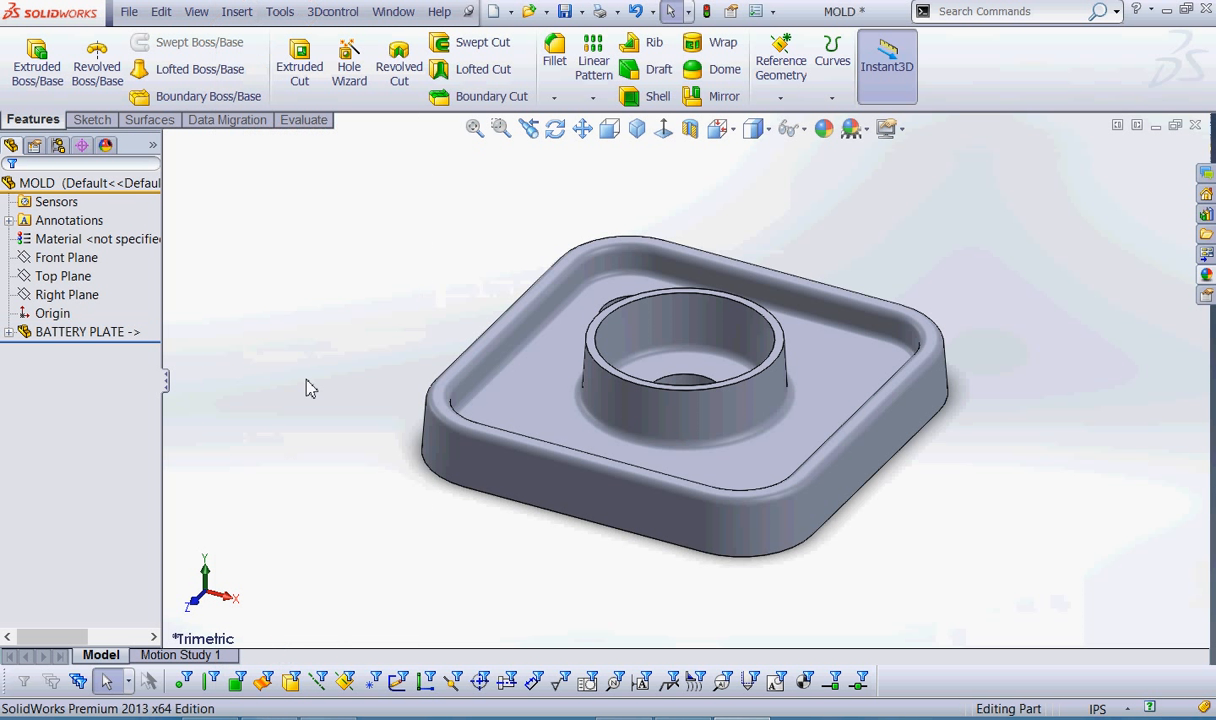
{"action": "key", "text": "ctrl+2"}
{"action": "mouse_move", "coordinate": [45, 349]}
{"action": "left_mouse_down"}
{"action": "mouse_move", "coordinate": [160, 330]}
{"action": "mouse_move", "coordinate": [42, 347]}
{"action": "left_mouse_up"}
{"action": "left_click_drag", "start_coordinate": [152, 334], "coordinate": [242, 337], "text": "ctrl+shift"}
{"action": "mouse_move", "coordinate": [128, 343]}
{"action": "left_mouse_down"}
{"action": "mouse_move", "coordinate": [136, 325]}
{"action": "mouse_move", "coordinate": [117, 330]}
{"action": "mouse_move", "coordinate": [132, 345]}
{"action": "left_mouse_up"}
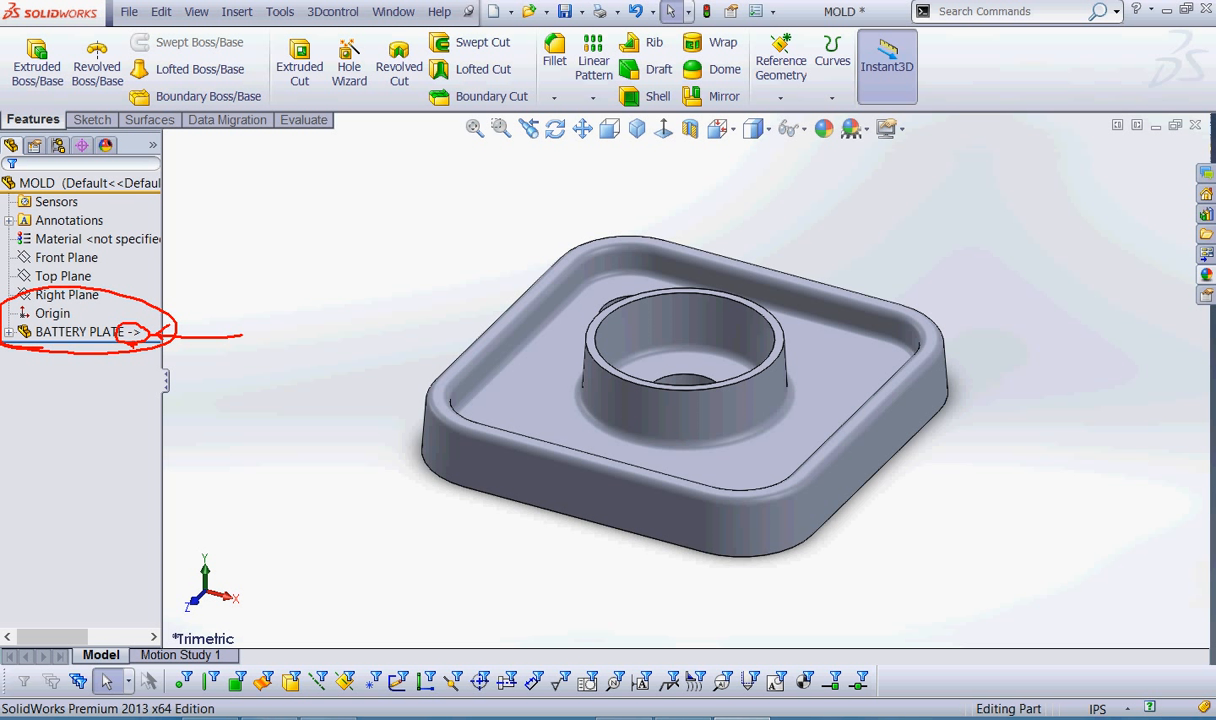
{"action": "key", "text": "Escape"}
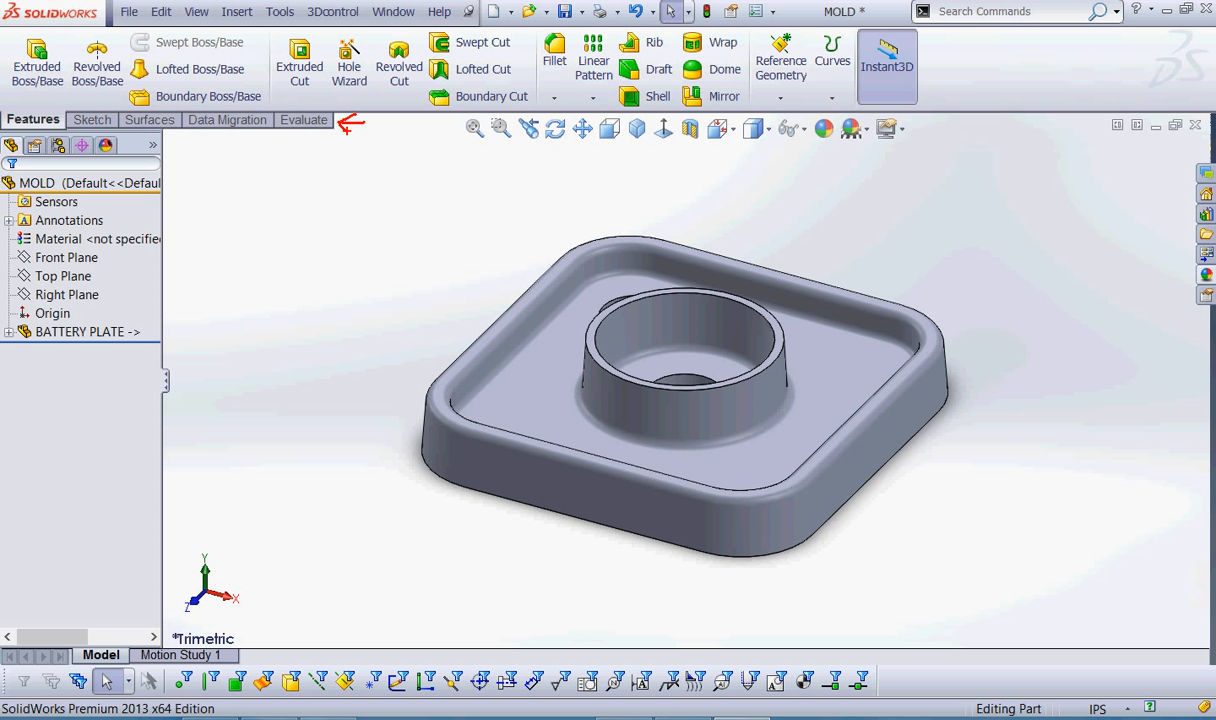
Add the Mold Tools command set to the CommandManager.
{"action": "right_click", "coordinate": [310, 124]}
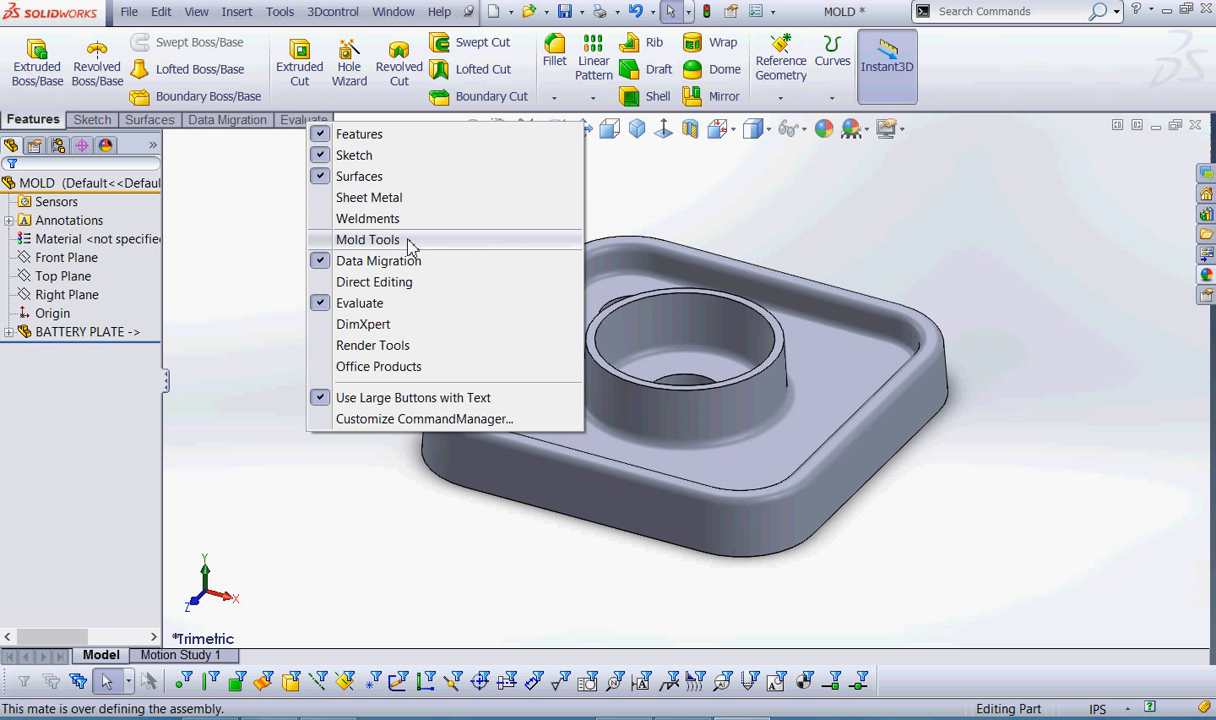
{"action": "left_click", "coordinate": [368, 240]}
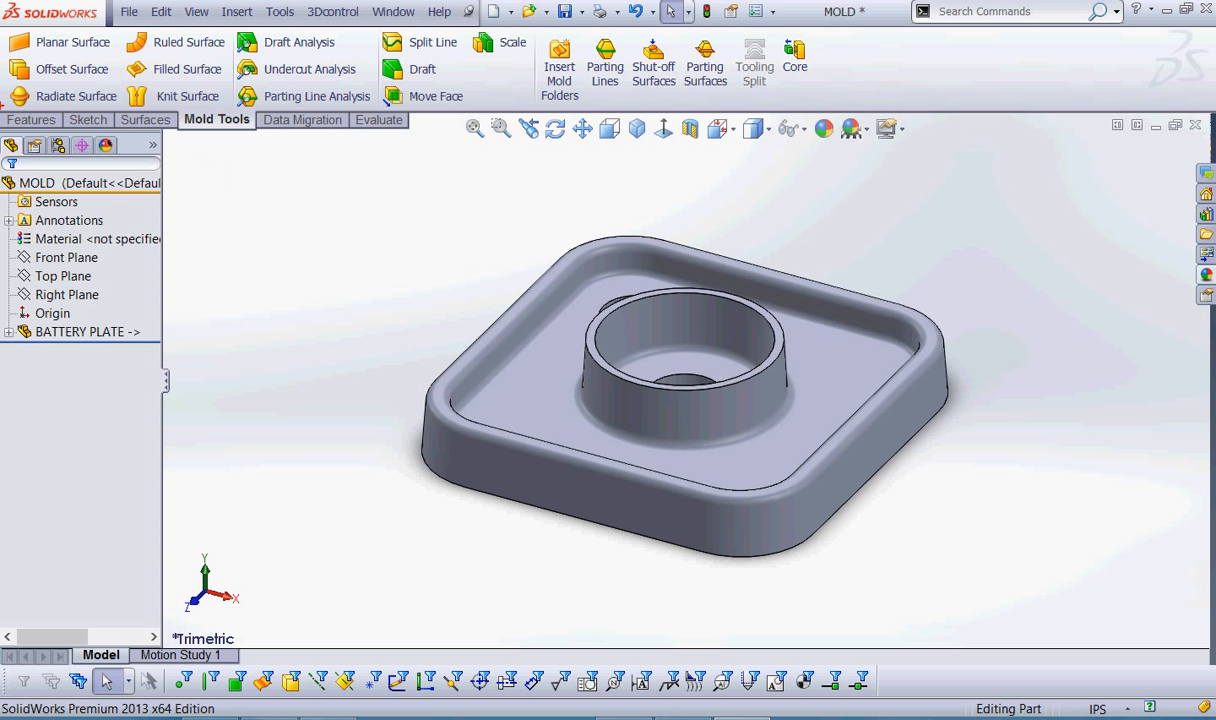
{"action": "mouse_move", "coordinate": [14, 116]}
{"action": "left_mouse_down"}
{"action": "mouse_move", "coordinate": [215, 100]}
{"action": "mouse_move", "coordinate": [230, 42]}
{"action": "mouse_move", "coordinate": [72, 8]}
{"action": "mouse_move", "coordinate": [3, 50]}
{"action": "mouse_move", "coordinate": [8, 110]}
{"action": "left_mouse_up"}
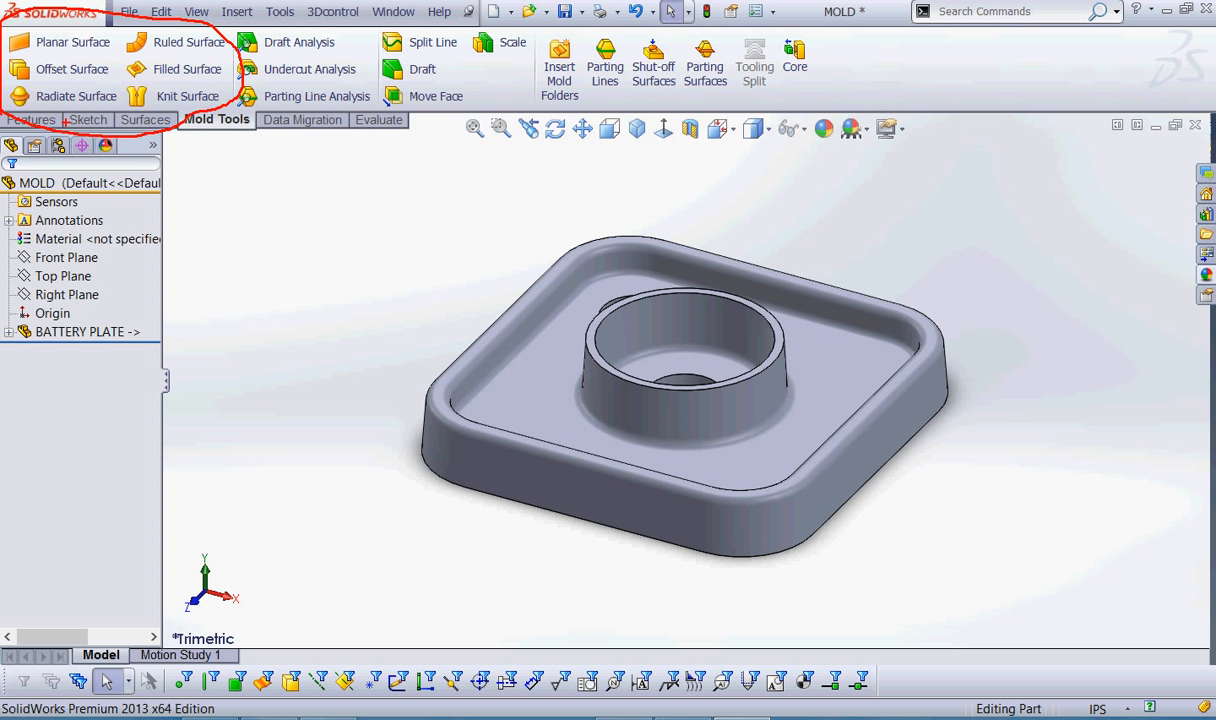
{"action": "key", "text": "e"}
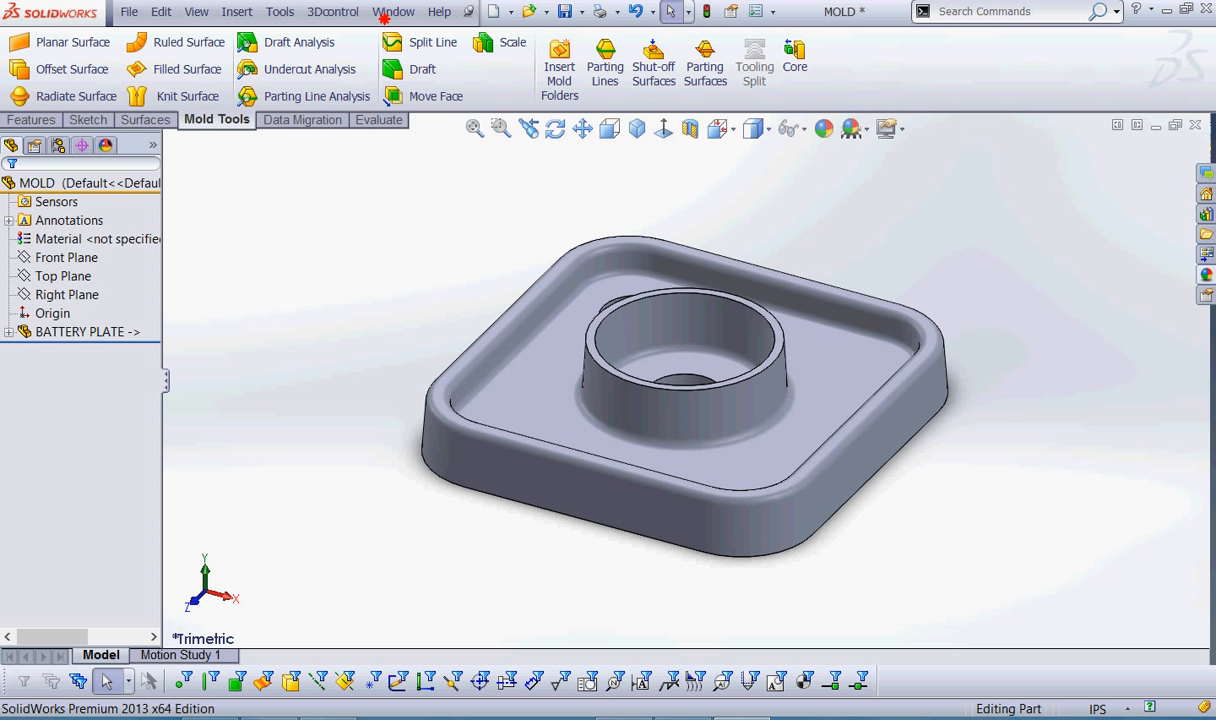
{"action": "mouse_move", "coordinate": [368, 20]}
{"action": "left_mouse_down"}
{"action": "mouse_move", "coordinate": [240, 14]}
{"action": "mouse_move", "coordinate": [312, 121]}
{"action": "mouse_move", "coordinate": [368, 24]}
{"action": "left_mouse_up"}
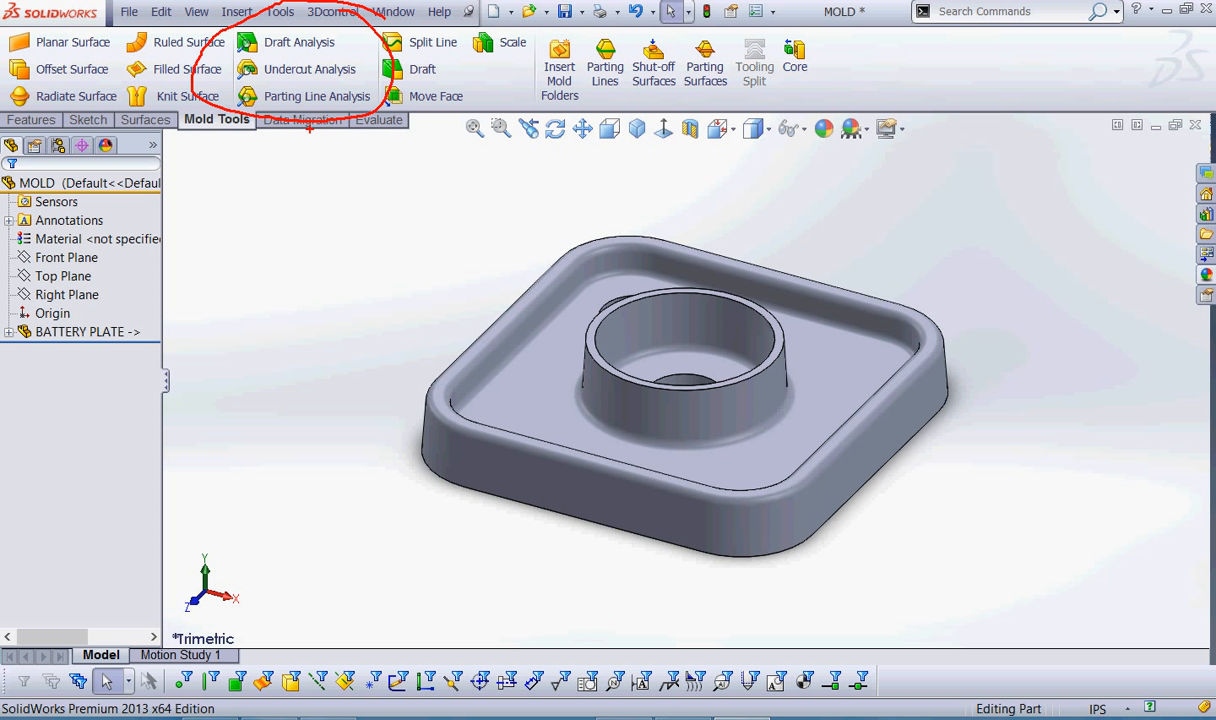
{"action": "key", "text": "Escape"}
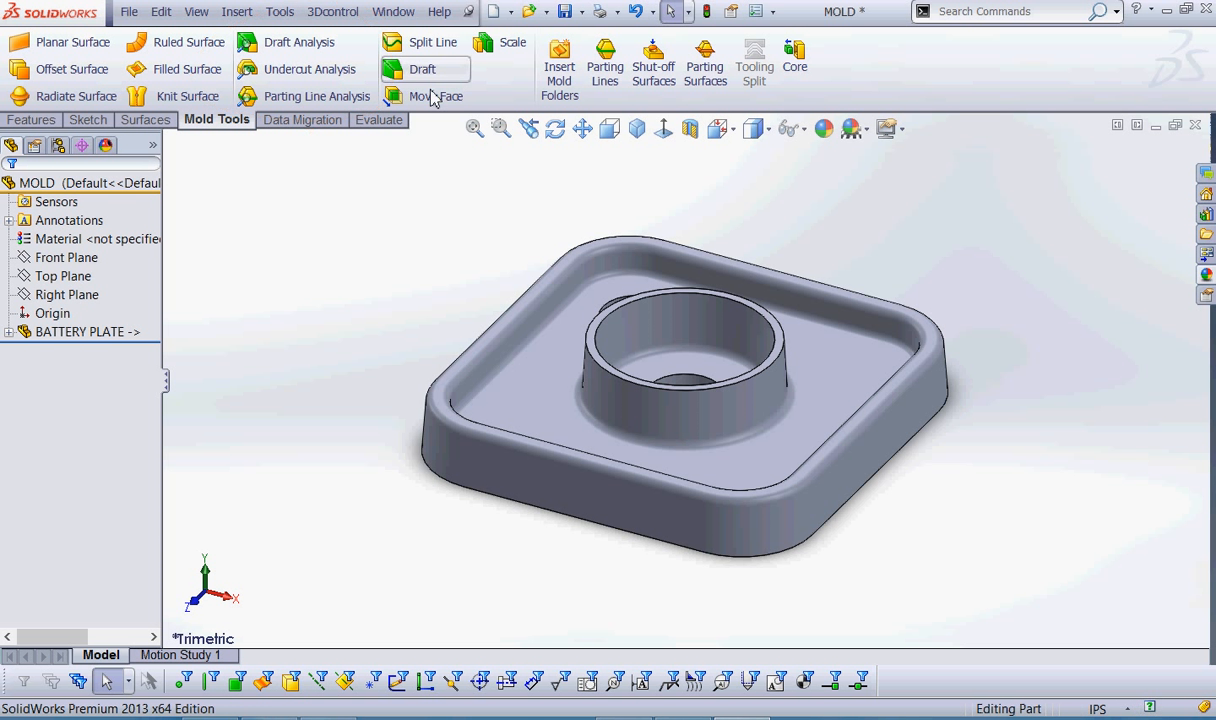
Run a draft analysis on the battery plate with its flat underside as pull direction, reversed to point up through the plate.
{"action": "left_click", "coordinate": [290, 46]}
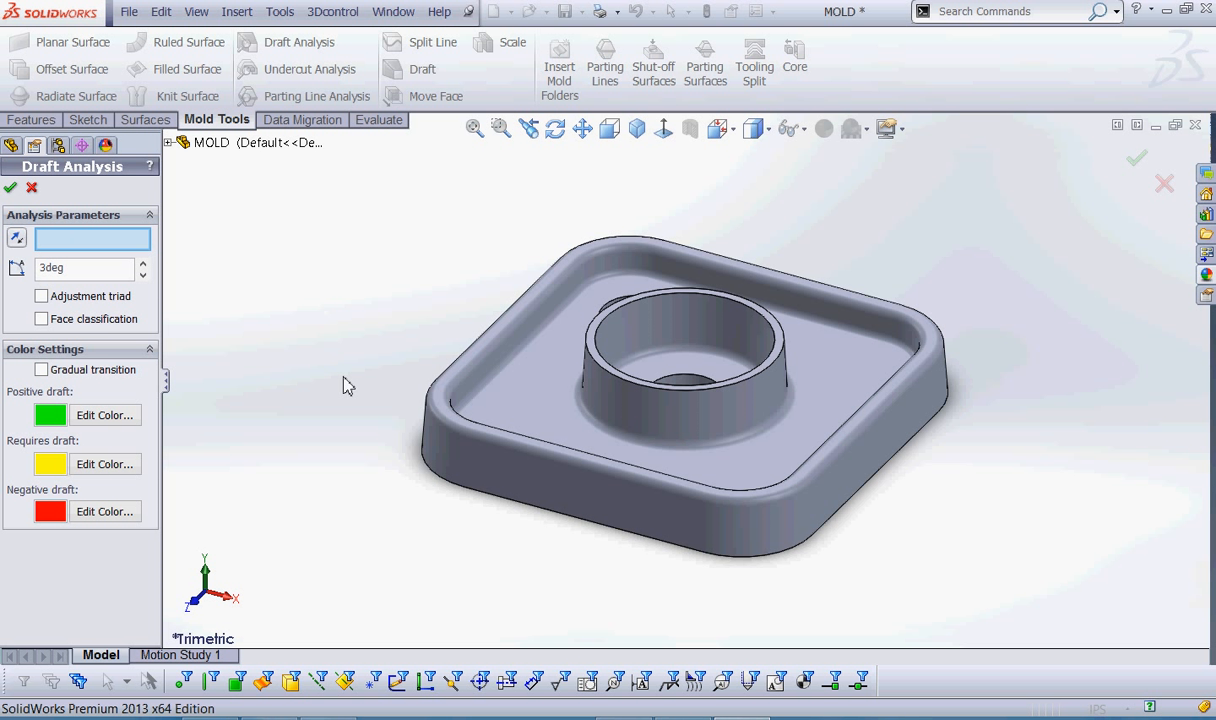
{"action": "middle_click_drag", "start_coordinate": [345, 383], "coordinate": [507, 428]}
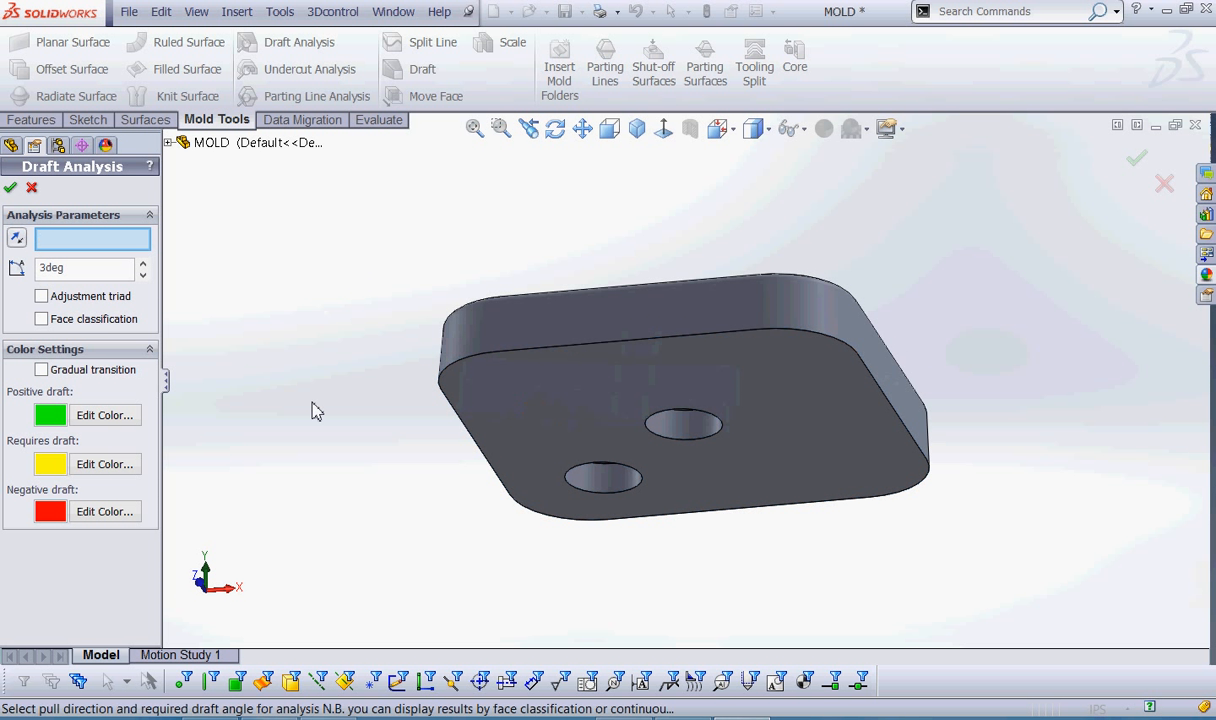
{"action": "left_click", "coordinate": [532, 377]}
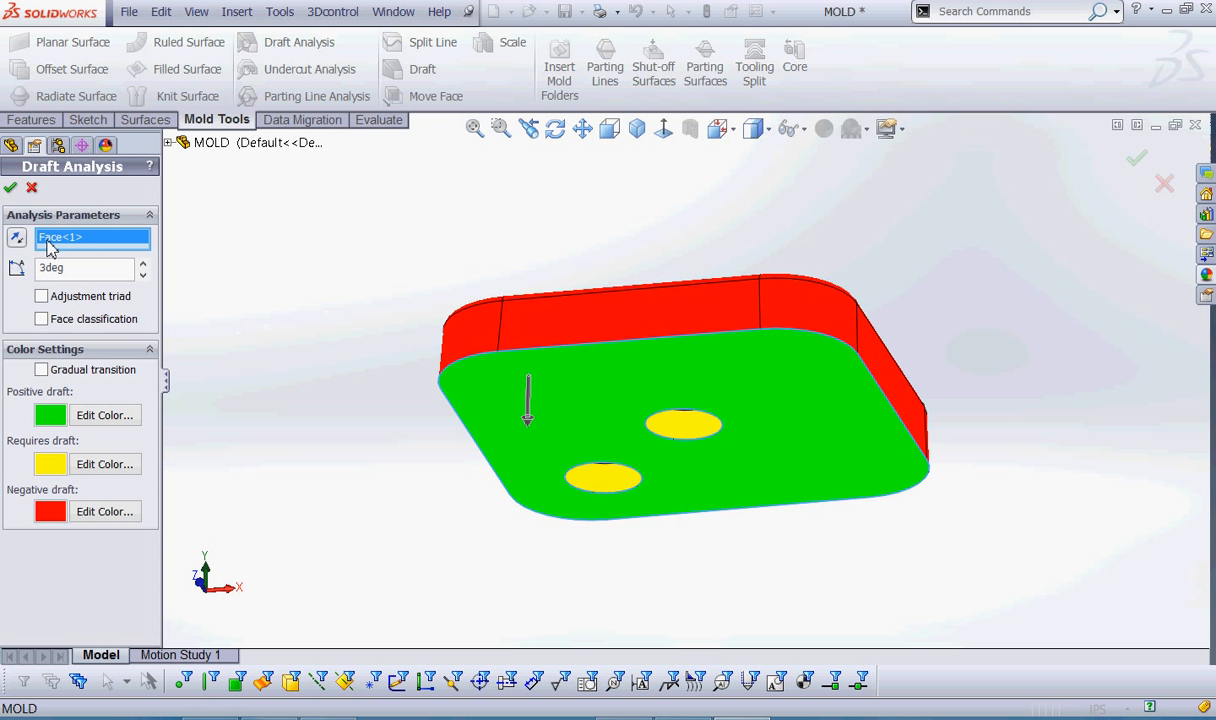
{"action": "left_click", "coordinate": [16, 237]}
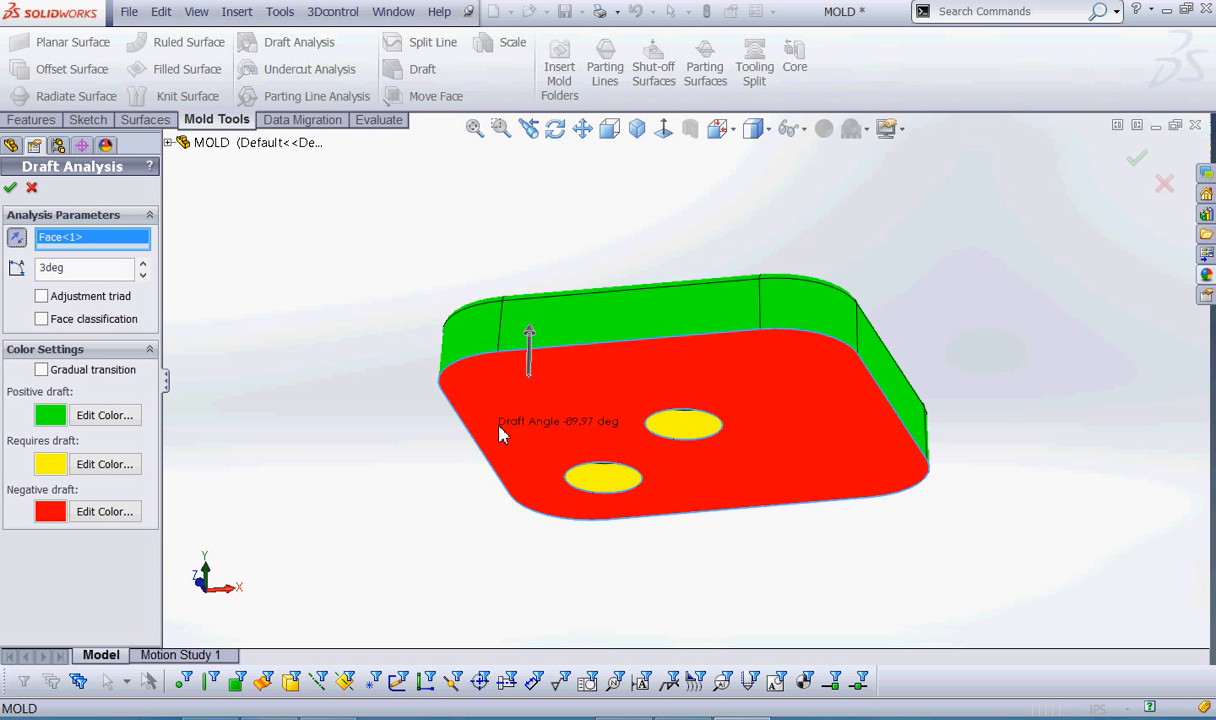
{"action": "scroll", "coordinate": [502, 470], "scroll_direction": "up", "scroll_amount": 4}
{"action": "middle_click_drag", "start_coordinate": [624, 284], "coordinate": [600, 482]}
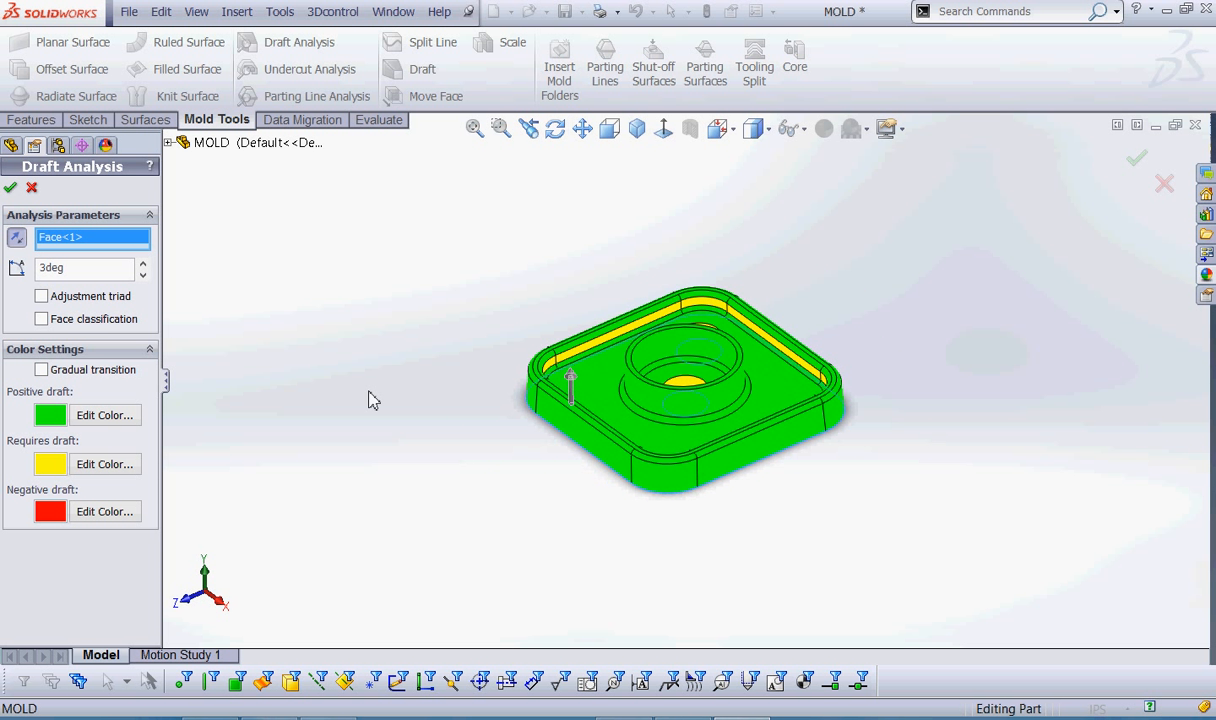
{"action": "key", "text": "ctrl+2"}
{"action": "mouse_move", "coordinate": [188, 352]}
{"action": "left_mouse_down"}
{"action": "mouse_move", "coordinate": [3, 395]}
{"action": "mouse_move", "coordinate": [202, 485]}
{"action": "mouse_move", "coordinate": [190, 345]}
{"action": "left_mouse_up"}
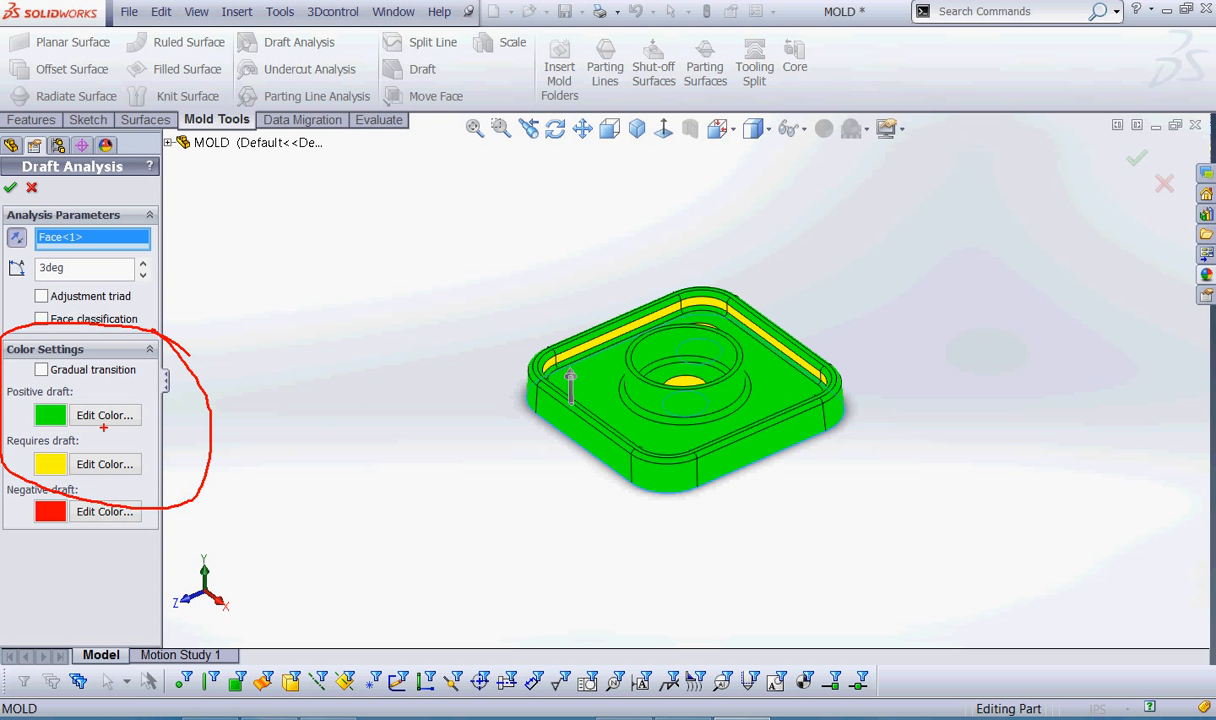
{"action": "mouse_move", "coordinate": [30, 433]}
{"action": "left_mouse_down"}
{"action": "mouse_move", "coordinate": [145, 441]}
{"action": "mouse_move", "coordinate": [34, 389]}
{"action": "mouse_move", "coordinate": [22, 413]}
{"action": "left_mouse_up"}
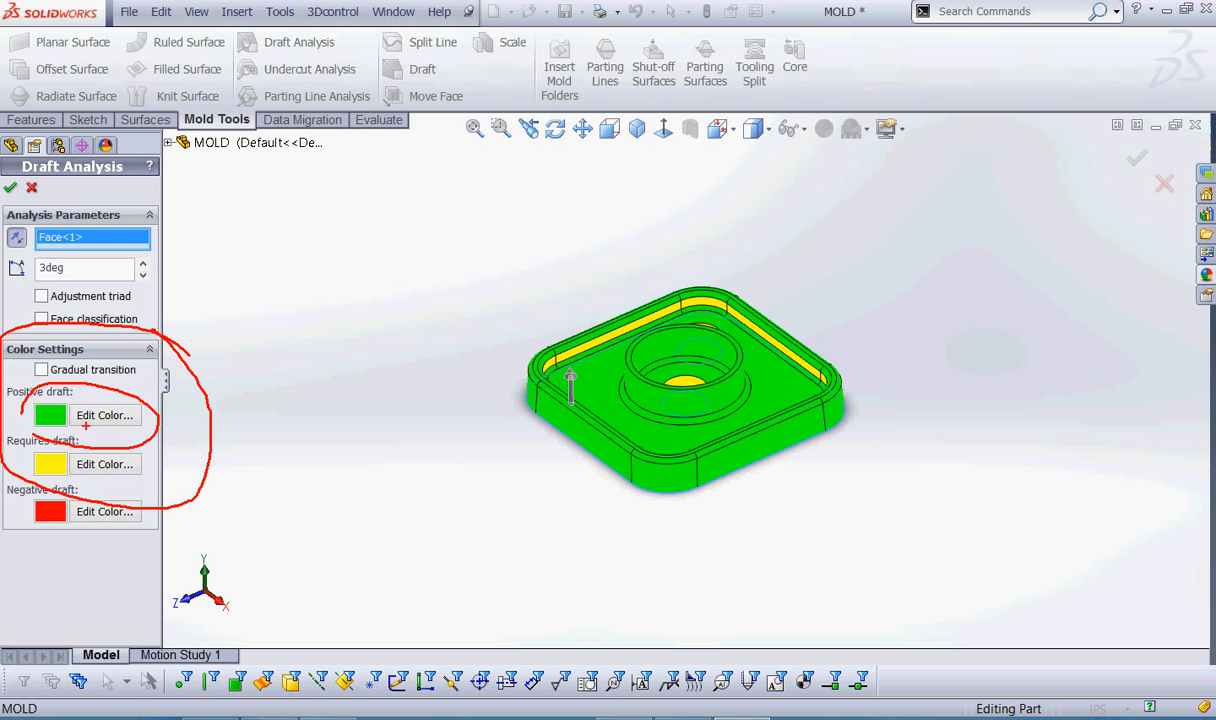
{"action": "mouse_move", "coordinate": [33, 482]}
{"action": "left_mouse_down"}
{"action": "mouse_move", "coordinate": [112, 445]}
{"action": "mouse_move", "coordinate": [4, 462]}
{"action": "mouse_move", "coordinate": [37, 487]}
{"action": "left_mouse_up"}
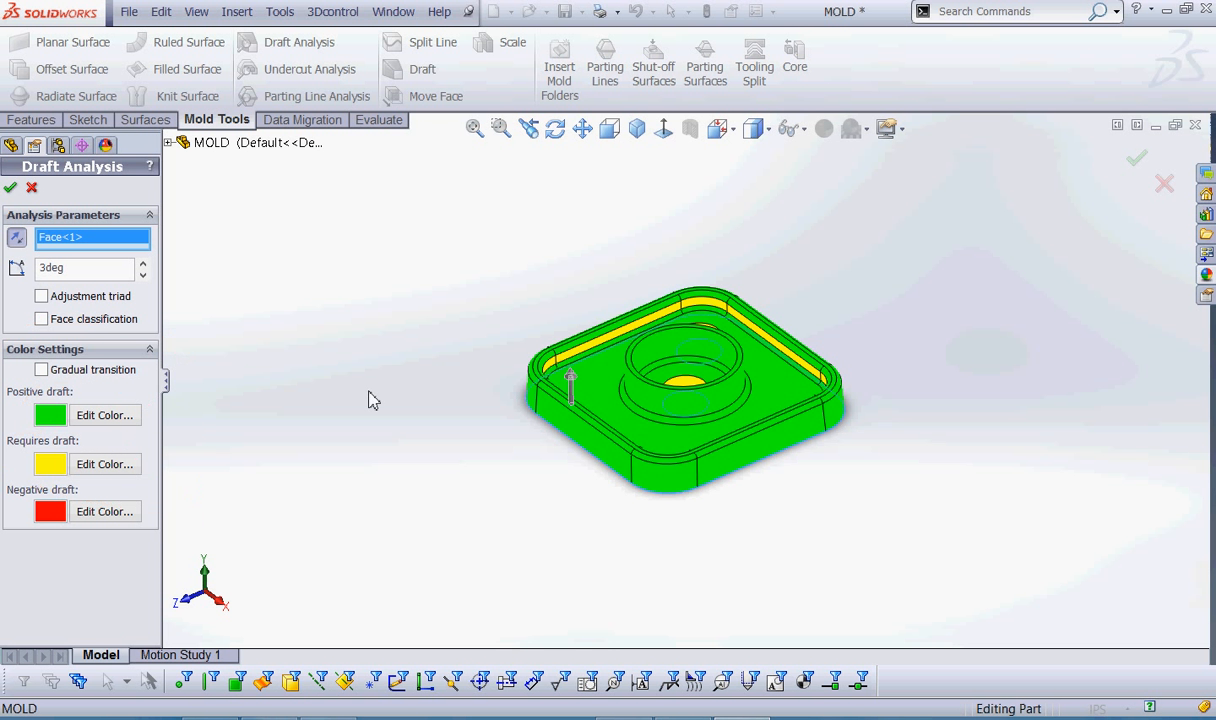
Examine the draft colors on the plate's inner walls and two holes, and close the draft analysis without keeping it.
{"action": "mouse_move", "coordinate": [673, 331]}
{"action": "middle_mouse_down"}
{"action": "mouse_move", "coordinate": [646, 282]}
{"action": "mouse_move", "coordinate": [633, 378]}
{"action": "mouse_move", "coordinate": [768, 385]}
{"action": "mouse_move", "coordinate": [692, 415]}
{"action": "mouse_move", "coordinate": [615, 390]}
{"action": "middle_mouse_up"}
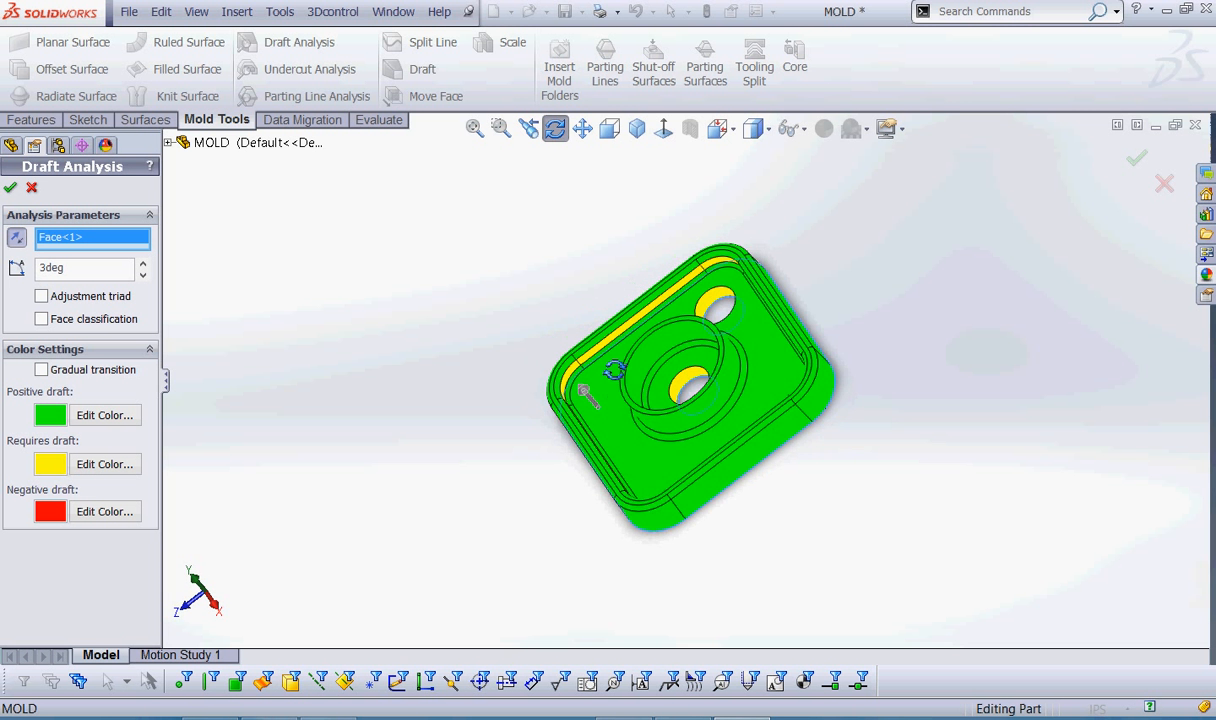
{"action": "scroll", "coordinate": [620, 365], "scroll_direction": "down", "scroll_amount": 3}
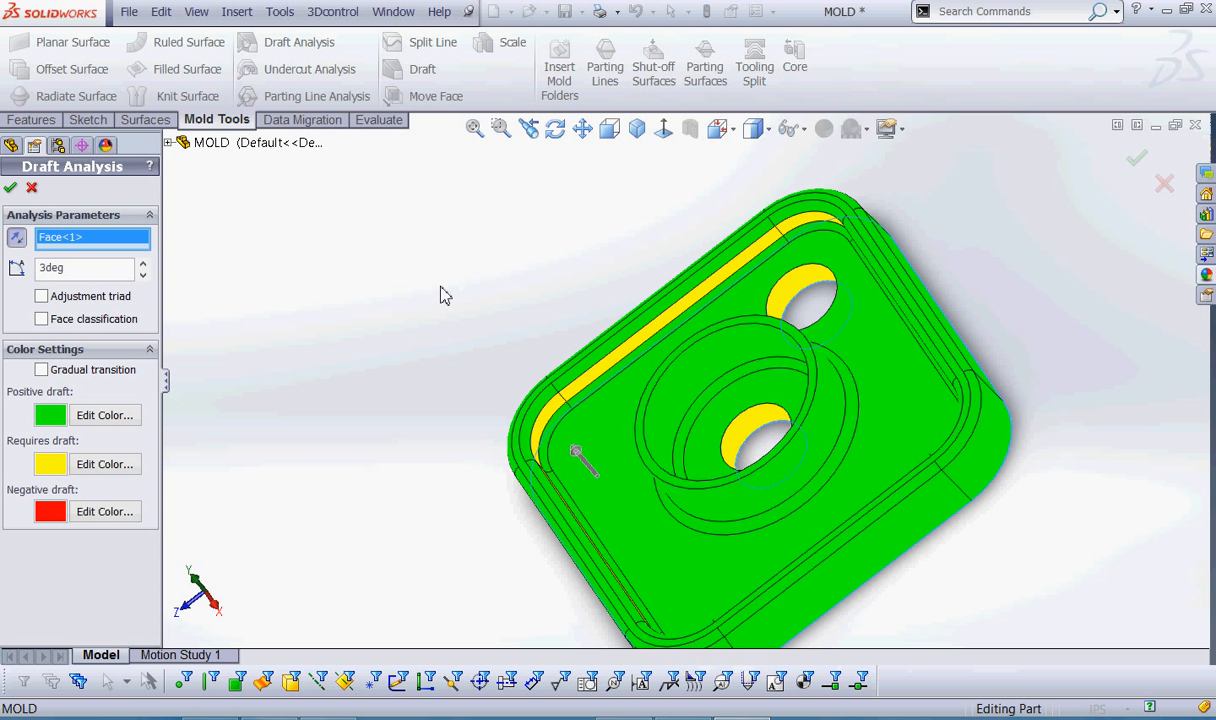
{"action": "left_click", "coordinate": [31, 188]}
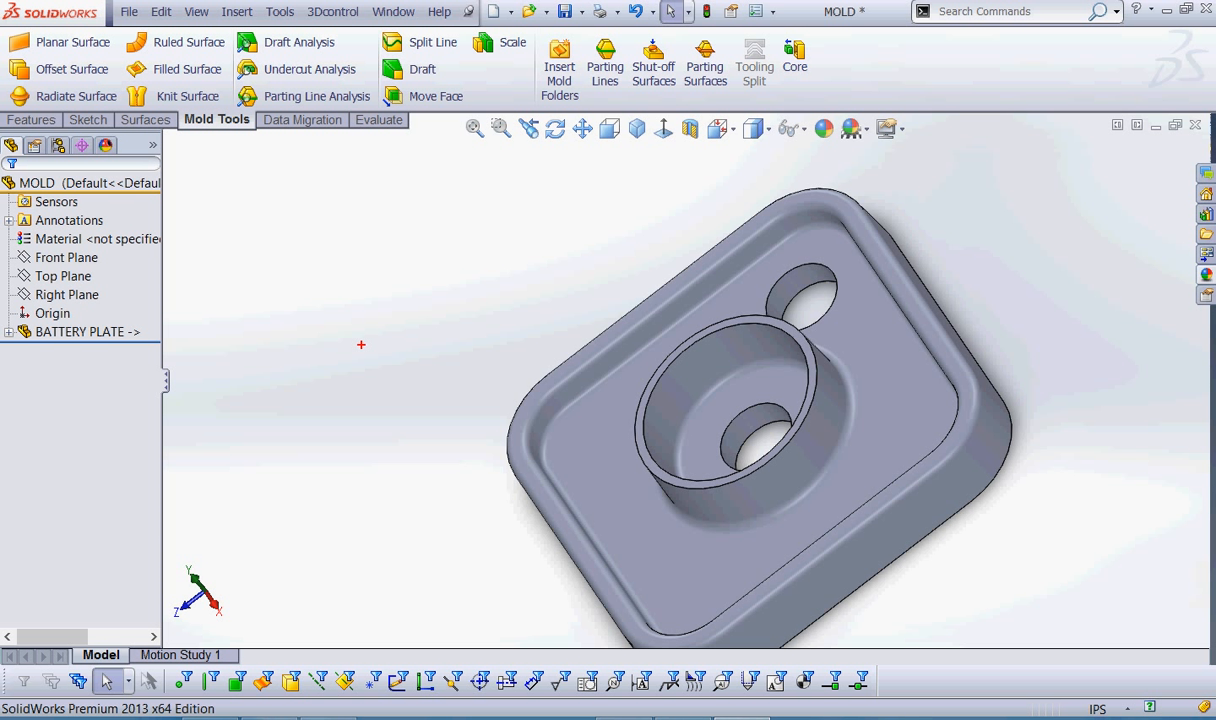
Start a 1-degree draft with the plate's flat underside as neutral plane and the pull direction reversed to point up through the plate.
{"action": "mouse_move", "coordinate": [440, 34]}
{"action": "left_mouse_down"}
{"action": "mouse_move", "coordinate": [452, 84]}
{"action": "mouse_move", "coordinate": [416, 44]}
{"action": "mouse_move", "coordinate": [456, 70]}
{"action": "mouse_move", "coordinate": [500, 67]}
{"action": "mouse_move", "coordinate": [459, 61]}
{"action": "mouse_move", "coordinate": [452, 77]}
{"action": "left_mouse_up"}
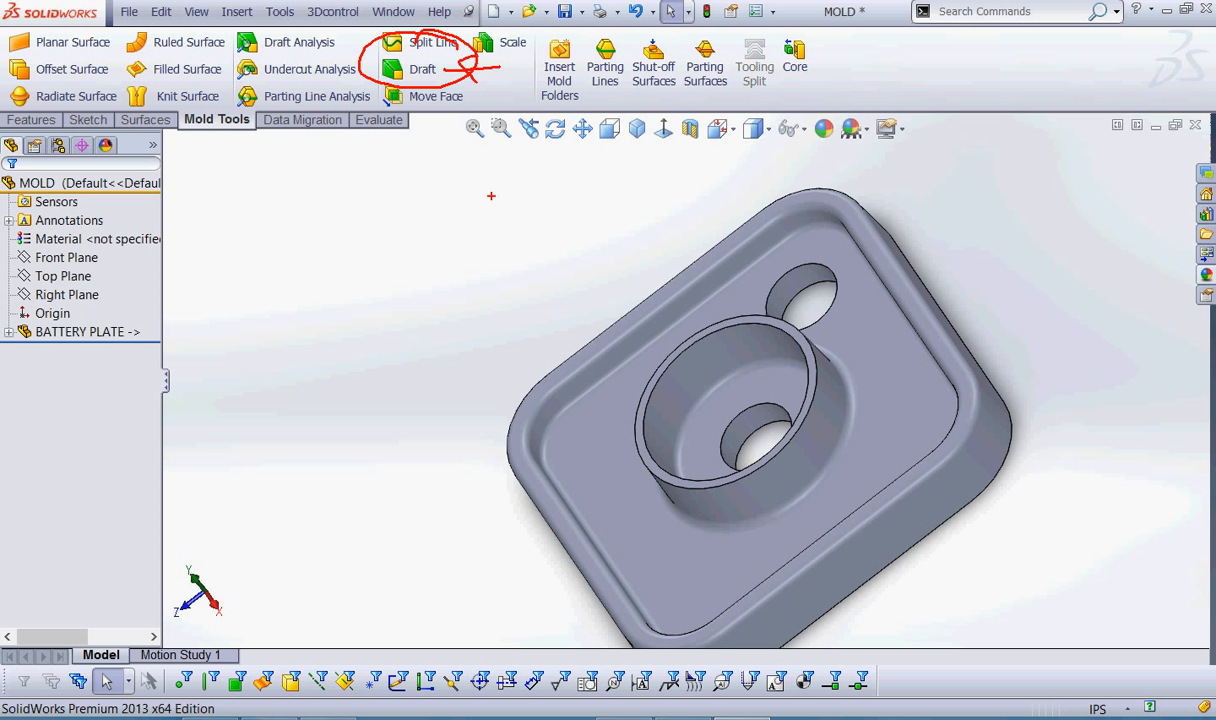
{"action": "key", "text": "Escape"}
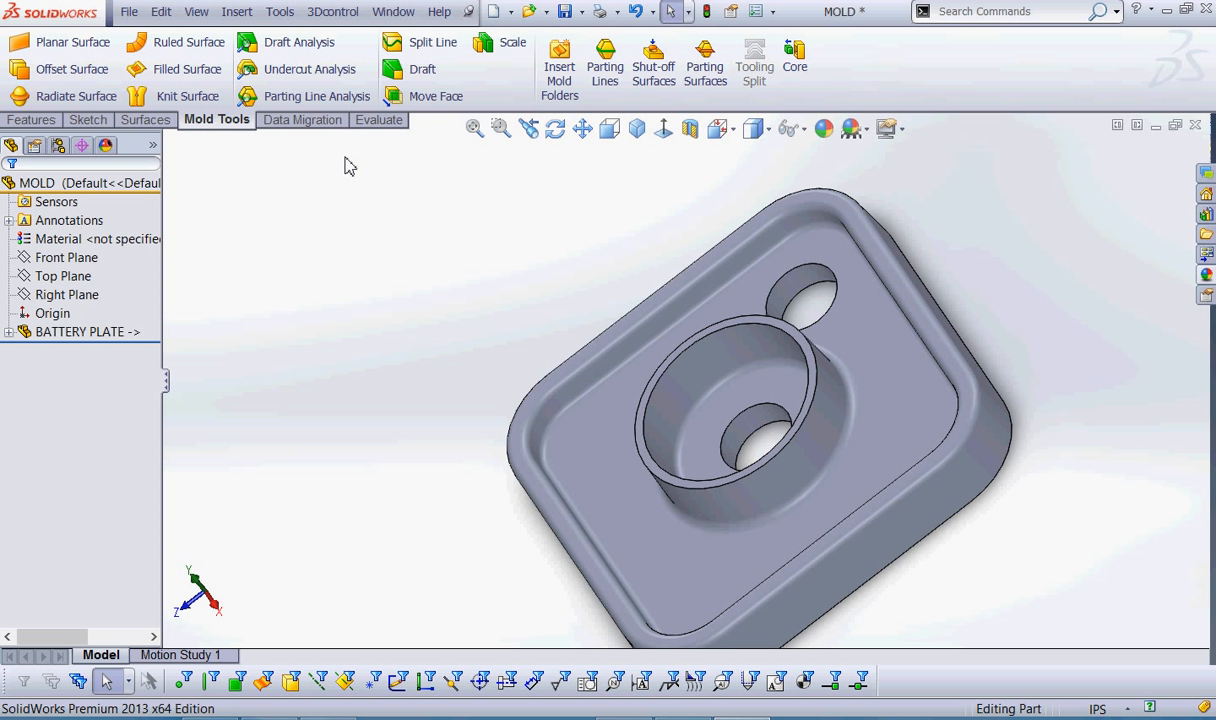
{"action": "left_click", "coordinate": [422, 72]}
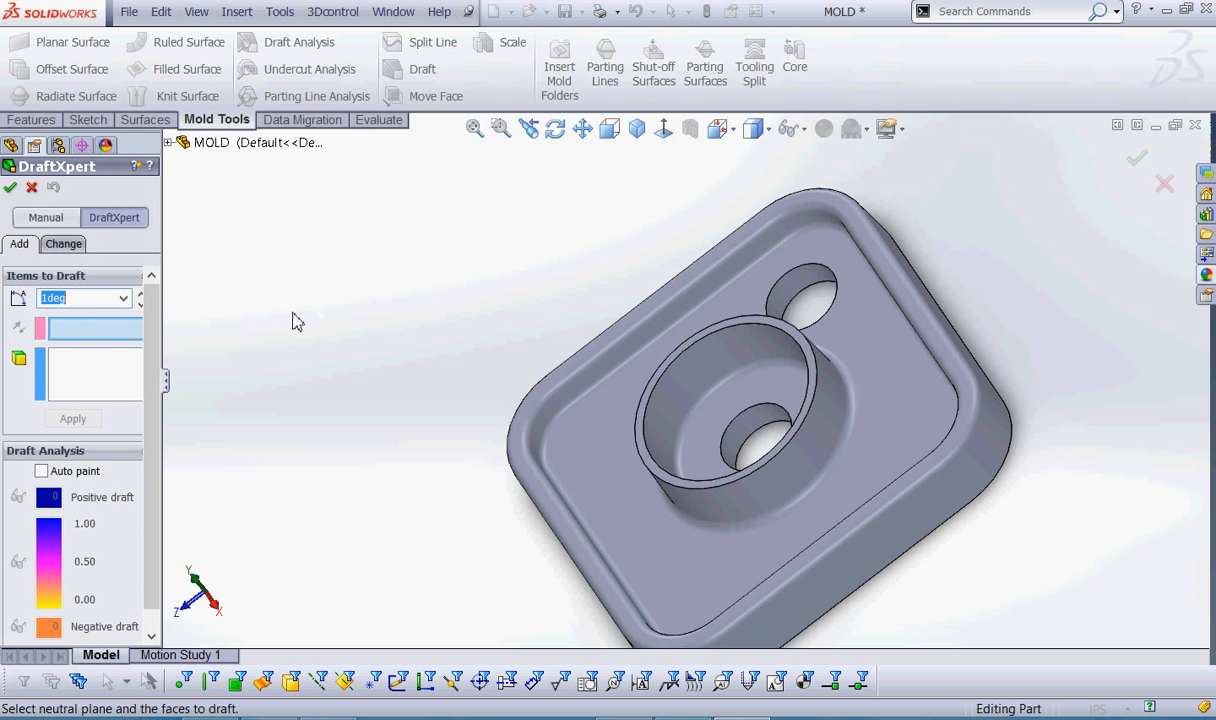
{"action": "left_click", "coordinate": [193, 241]}
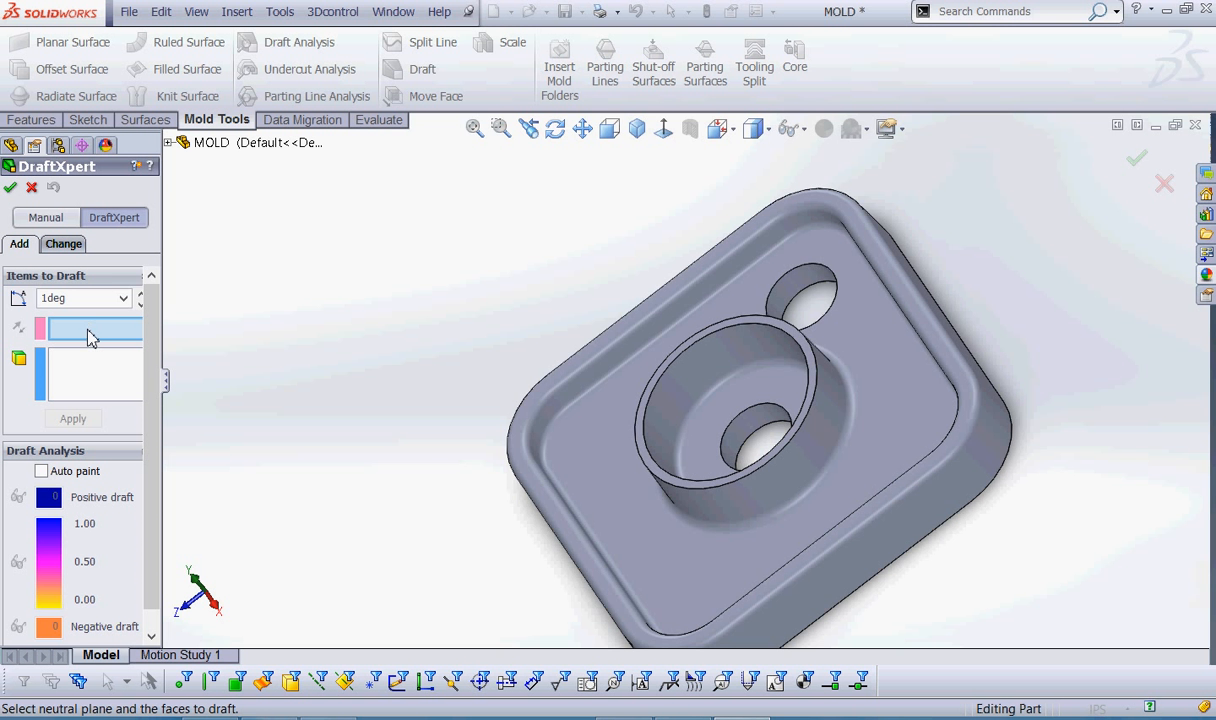
{"action": "scroll", "coordinate": [434, 326], "scroll_direction": "down", "scroll_amount": 5}
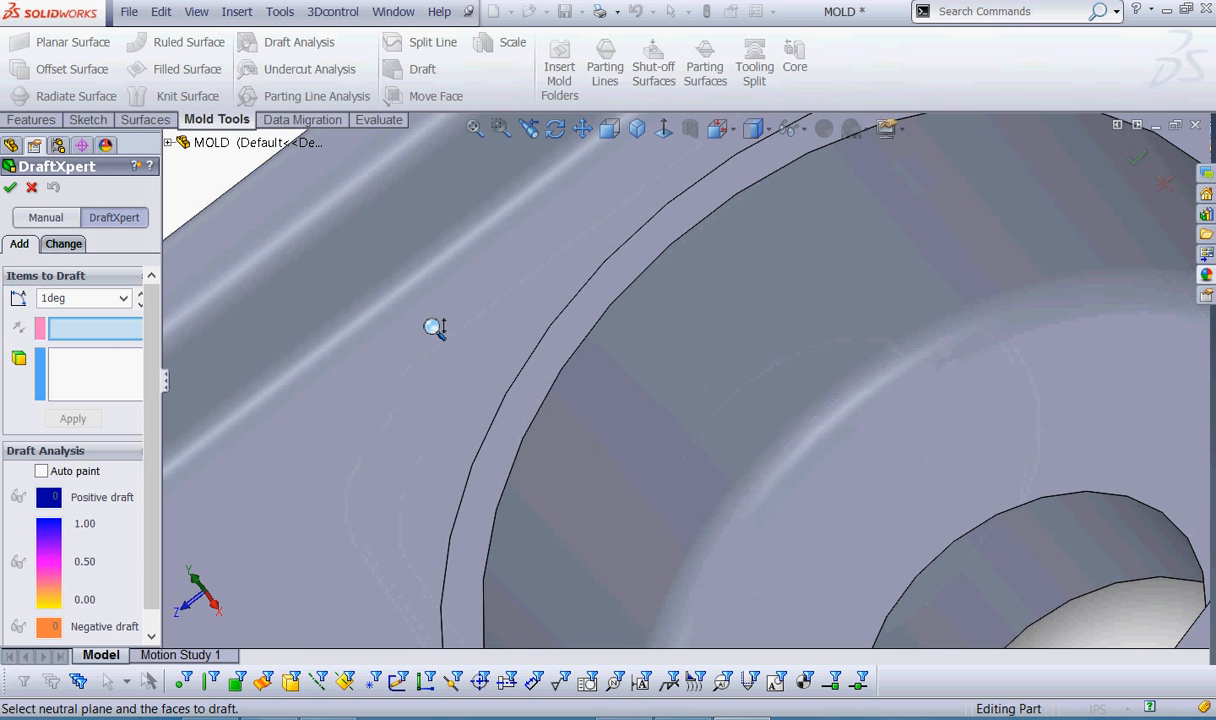
{"action": "scroll", "coordinate": [409, 475], "scroll_direction": "up", "scroll_amount": 5}
{"action": "middle_click_drag", "start_coordinate": [409, 475], "coordinate": [660, 485]}
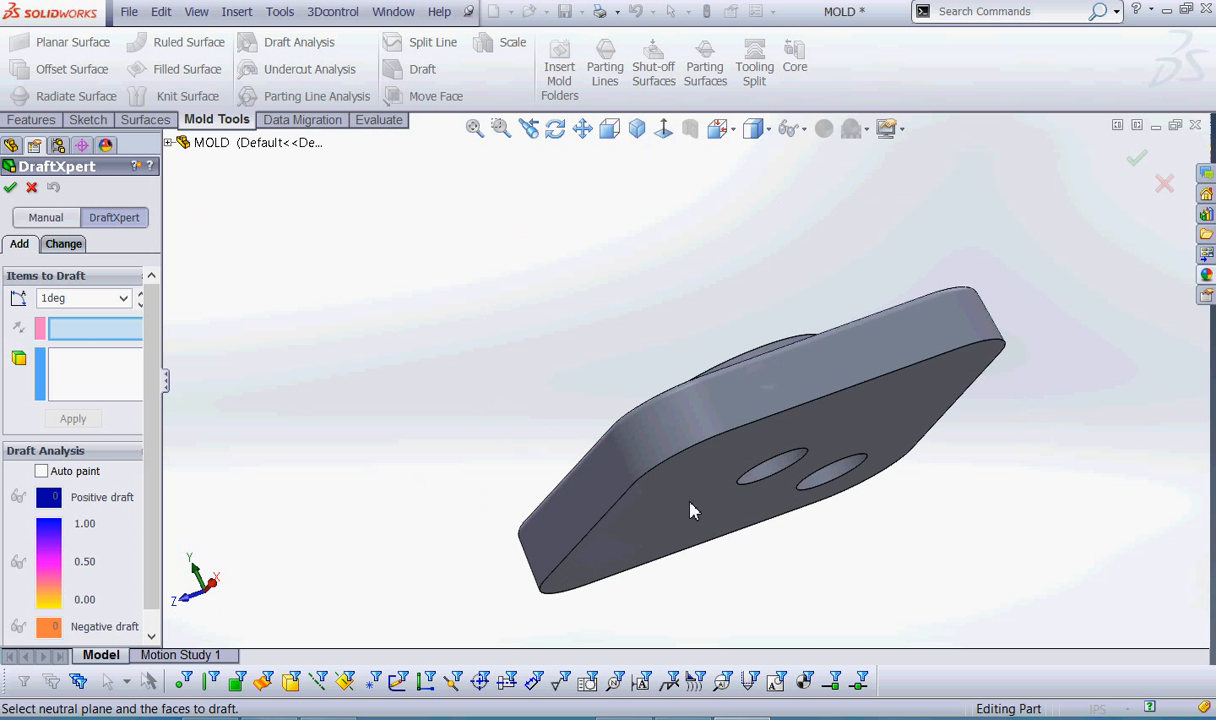
{"action": "left_click", "coordinate": [678, 491]}
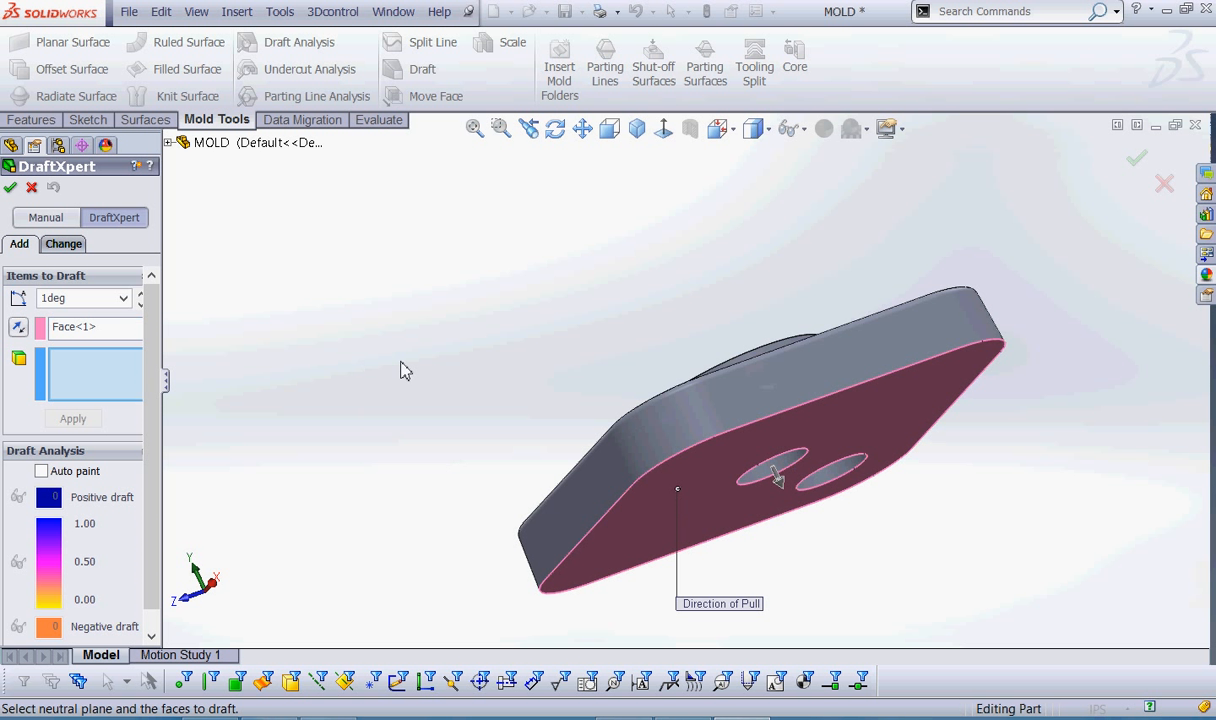
{"action": "left_click", "coordinate": [18, 327]}
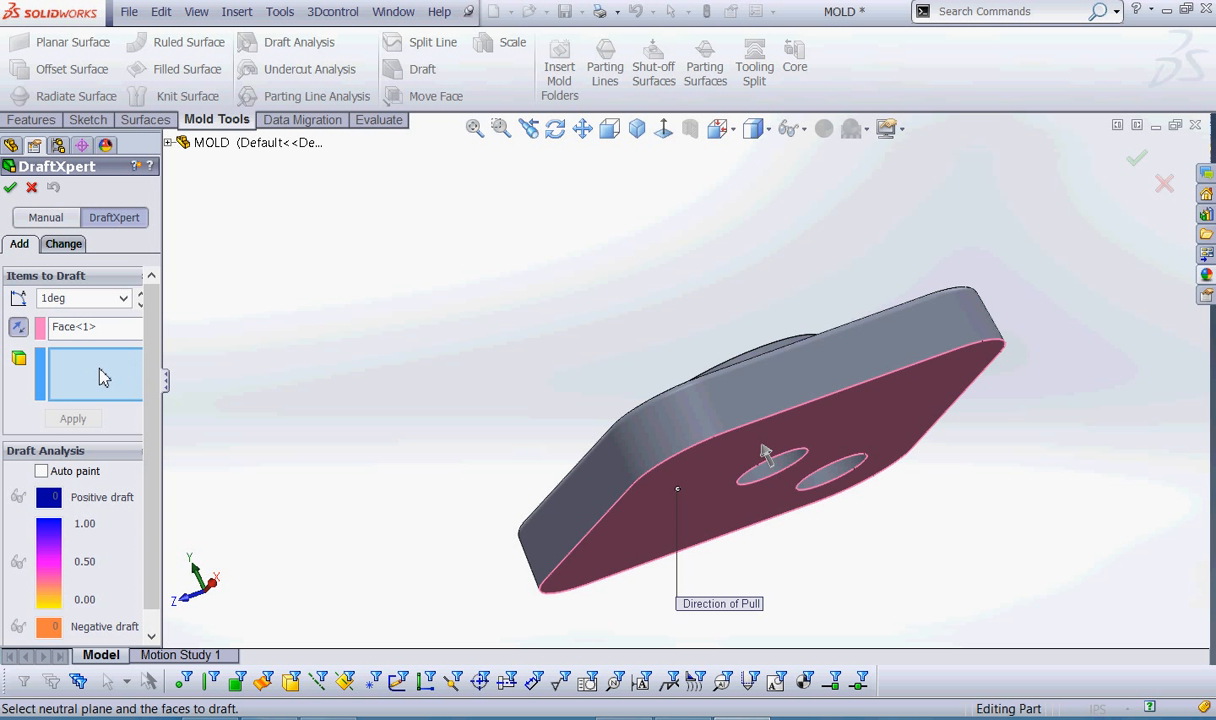
{"action": "mouse_move", "coordinate": [140, 340]}
{"action": "left_mouse_down"}
{"action": "mouse_move", "coordinate": [5, 335]}
{"action": "mouse_move", "coordinate": [190, 385]}
{"action": "mouse_move", "coordinate": [150, 322]}
{"action": "left_mouse_up"}
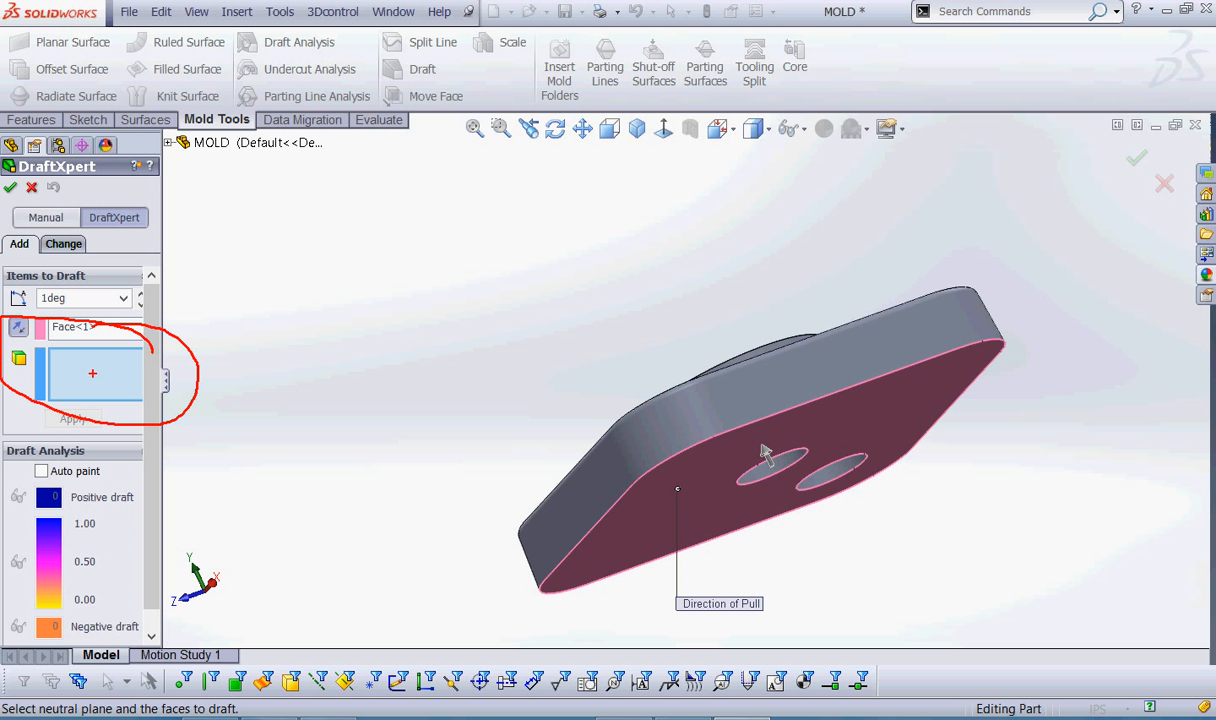
{"action": "left_click_drag", "start_coordinate": [92, 373], "coordinate": [195, 375]}
{"action": "mouse_move", "coordinate": [122, 358]}
{"action": "left_mouse_down"}
{"action": "mouse_move", "coordinate": [95, 373]}
{"action": "mouse_move", "coordinate": [120, 381]}
{"action": "left_mouse_up"}
{"action": "key", "text": "Escape"}
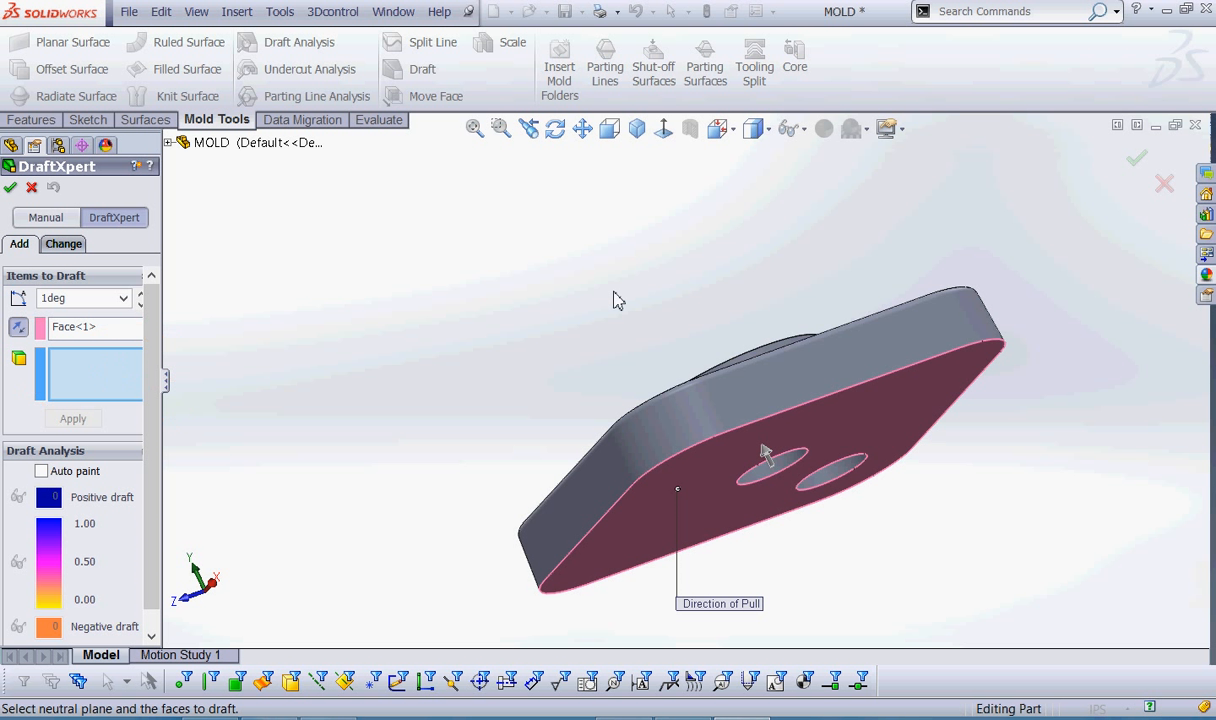
Apply the 1-degree draft to the inner walls of the two through holes with auto paint on, and accept the draft.
{"action": "scroll", "coordinate": [600, 340], "scroll_direction": "up", "scroll_amount": 3}
{"action": "middle_click_drag", "start_coordinate": [613, 383], "coordinate": [755, 509]}
{"action": "scroll", "coordinate": [711, 405], "scroll_direction": "down", "scroll_amount": 6}
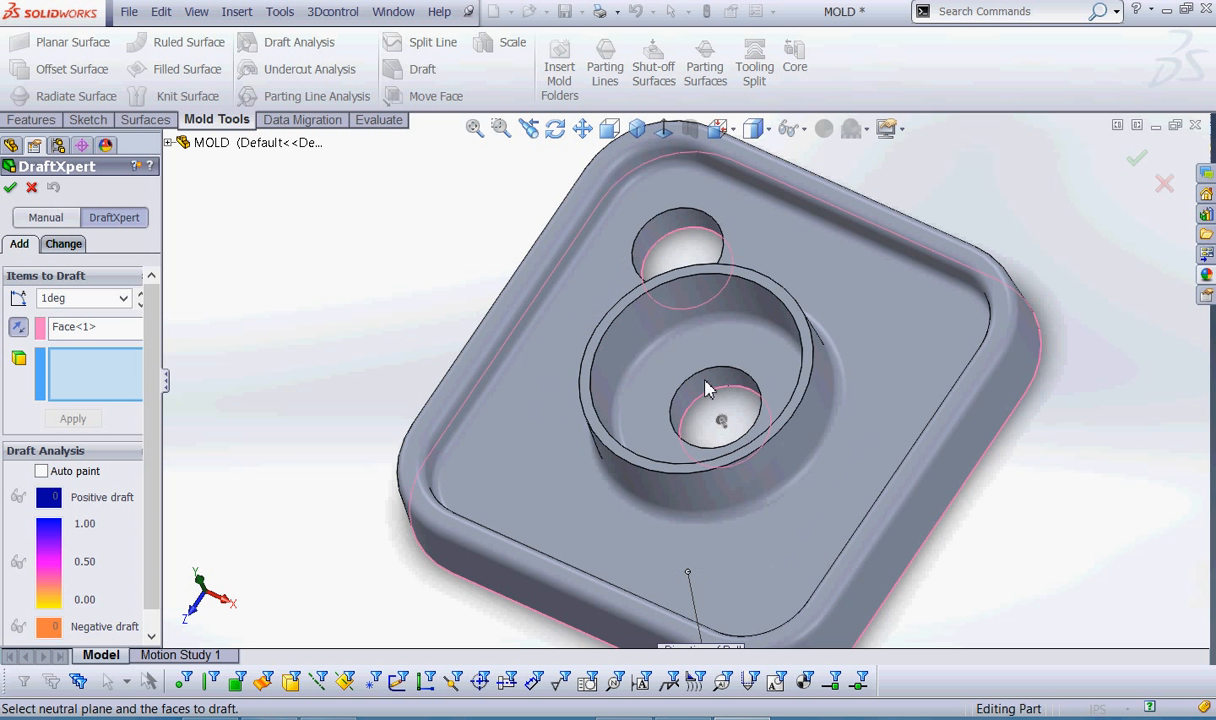
{"action": "left_click", "coordinate": [708, 395]}
{"action": "left_click", "coordinate": [671, 235]}
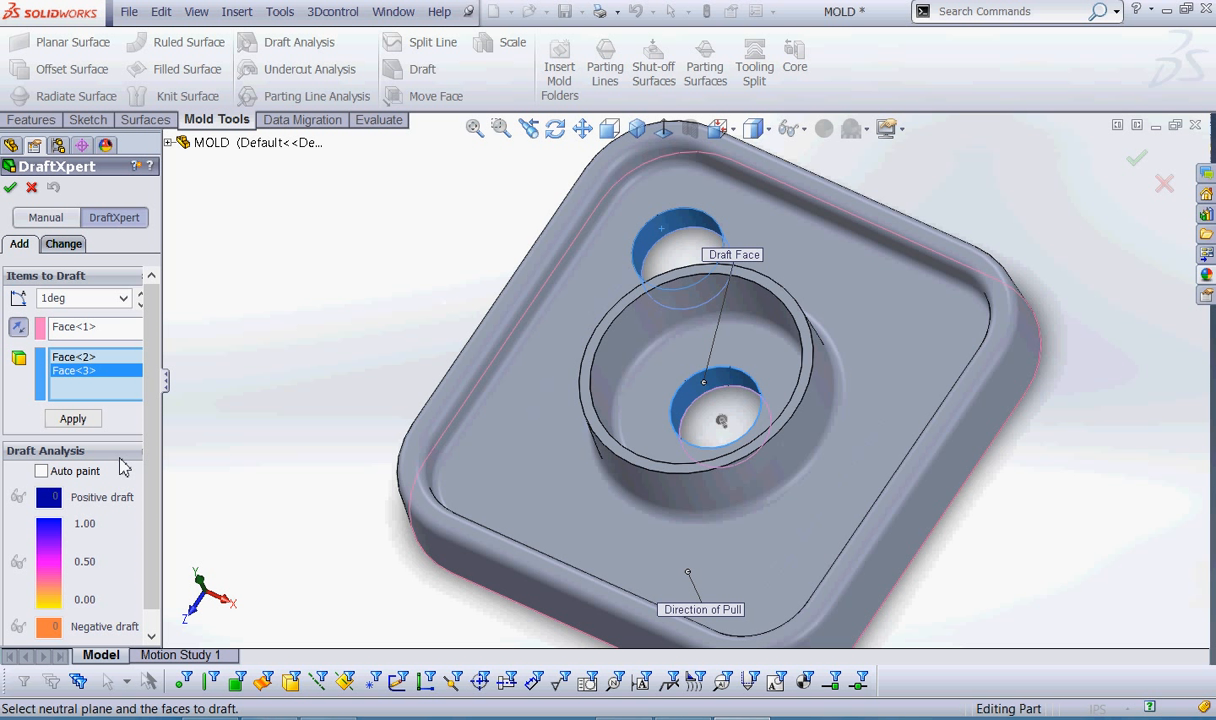
{"action": "left_click", "coordinate": [41, 471]}
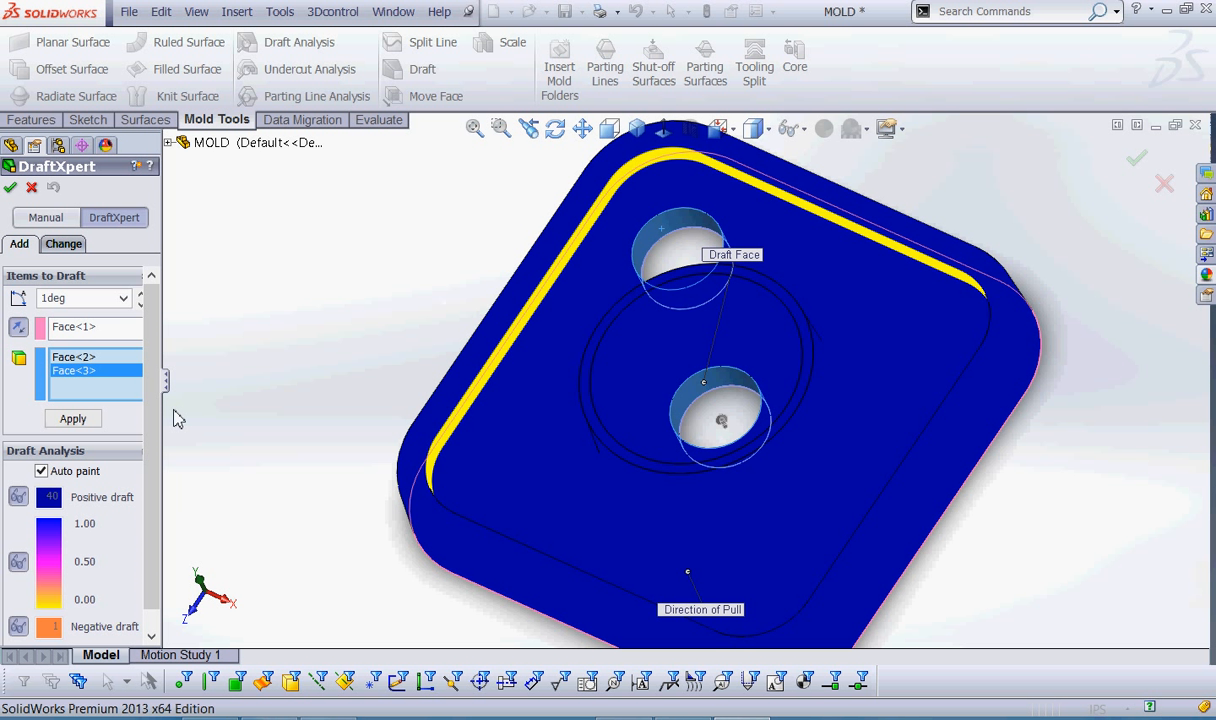
{"action": "left_click", "coordinate": [72, 421]}
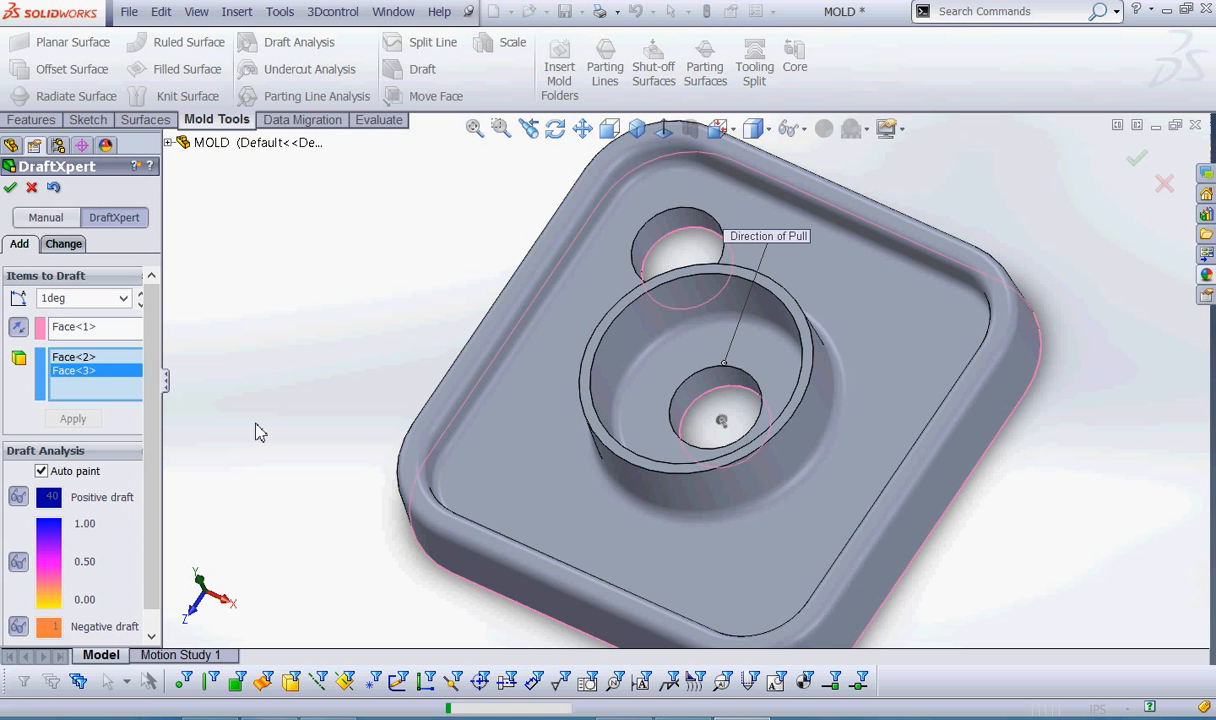
{"action": "scroll", "coordinate": [285, 430], "scroll_direction": "up", "scroll_amount": 2}
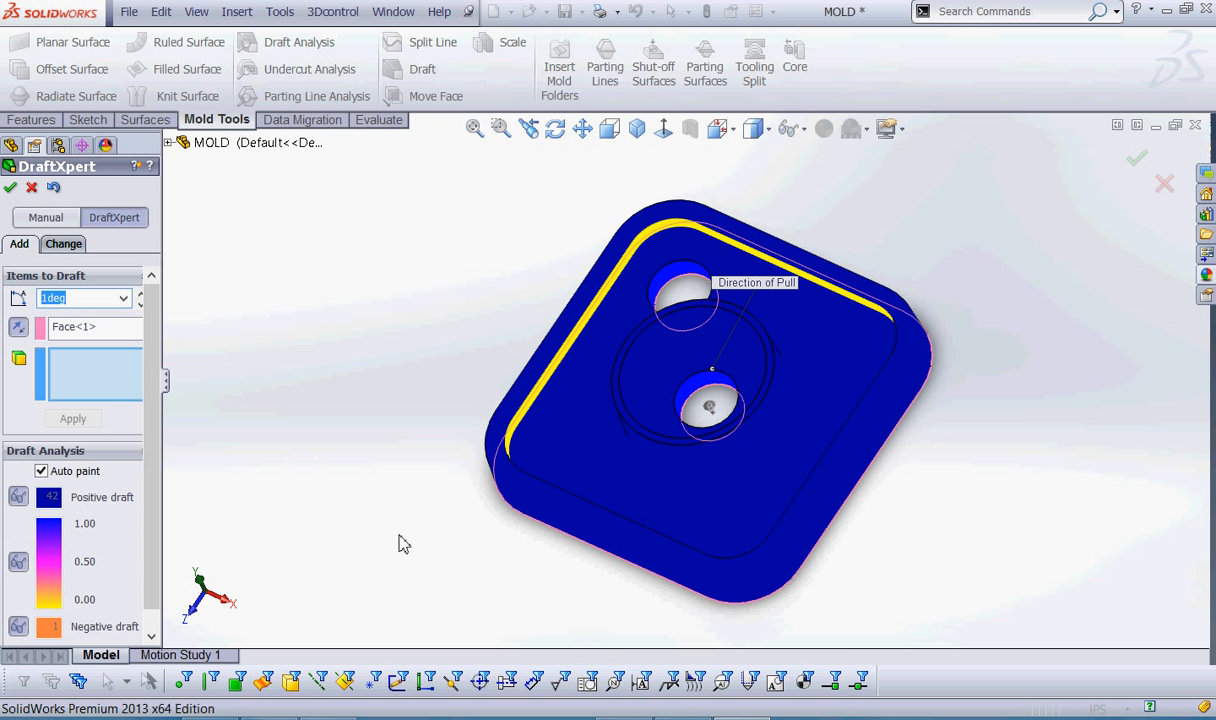
{"action": "middle_click_drag", "start_coordinate": [362, 577], "coordinate": [313, 491]}
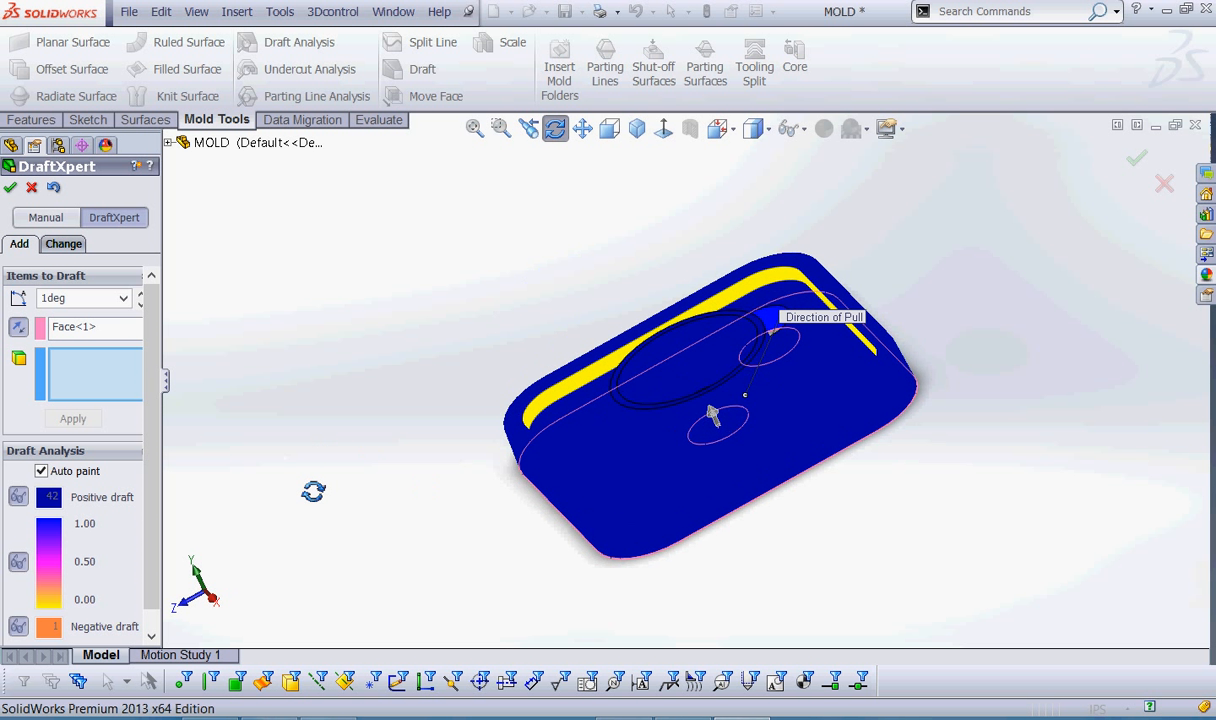
{"action": "left_click", "coordinate": [12, 188]}
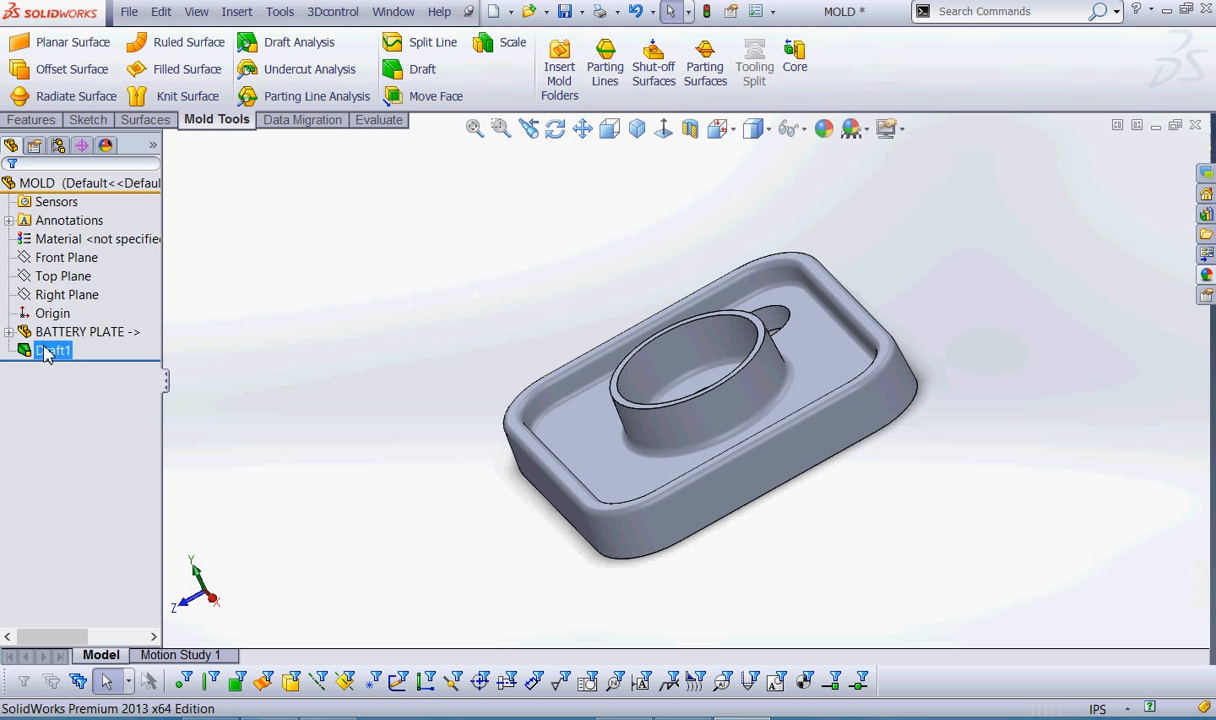
Run a draft analysis on the plate with its flat underside as pull direction, reversed to point up through the plate.
{"action": "scroll", "coordinate": [536, 450], "scroll_direction": "up", "scroll_amount": 2}
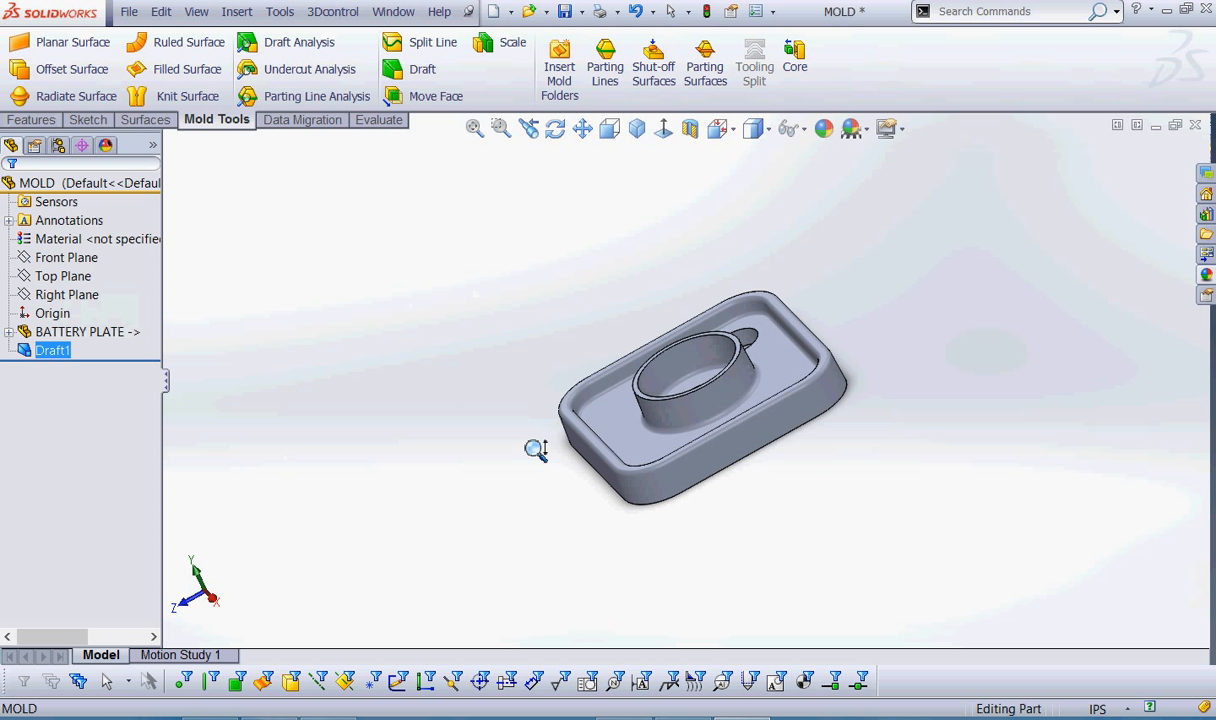
{"action": "scroll", "coordinate": [633, 392], "scroll_direction": "up", "scroll_amount": 2}
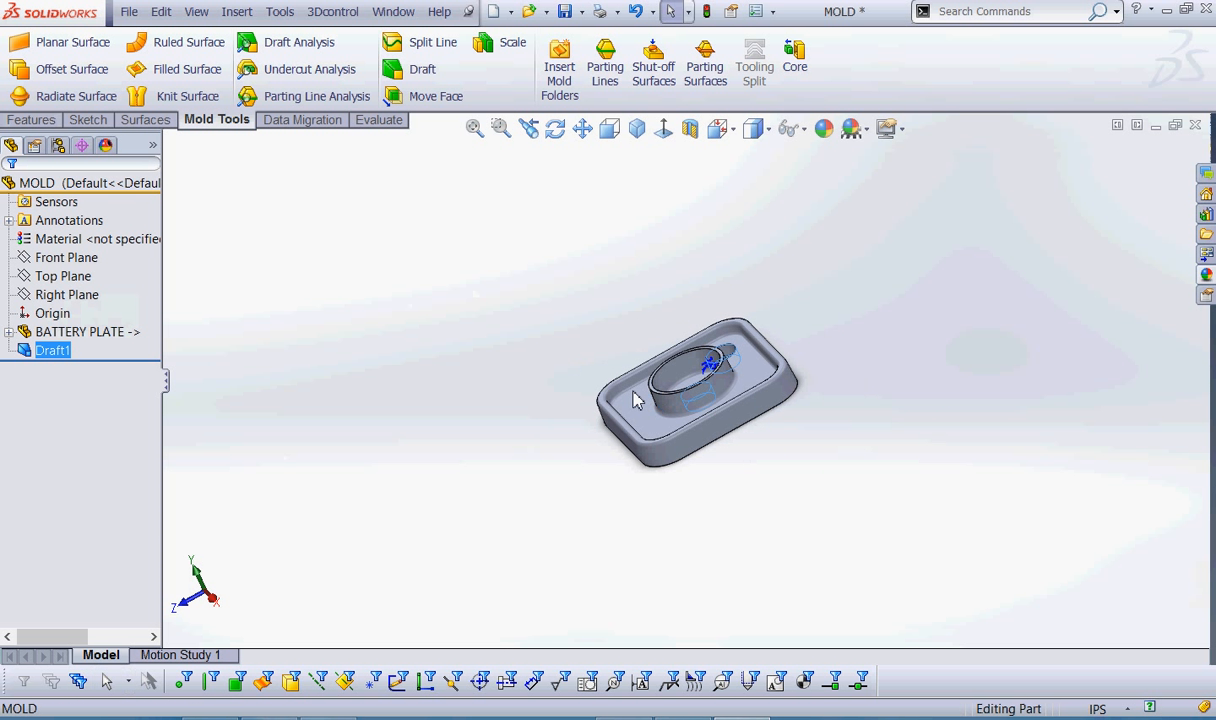
{"action": "scroll", "coordinate": [540, 350], "scroll_direction": "down", "scroll_amount": 4}
{"action": "mouse_move", "coordinate": [548, 350]}
{"action": "middle_mouse_down"}
{"action": "mouse_move", "coordinate": [609, 327]}
{"action": "mouse_move", "coordinate": [607, 316]}
{"action": "middle_mouse_up"}
{"action": "mouse_move", "coordinate": [729, 350]}
{"action": "left_mouse_down"}
{"action": "mouse_move", "coordinate": [631, 356]}
{"action": "mouse_move", "coordinate": [641, 372]}
{"action": "left_mouse_up"}
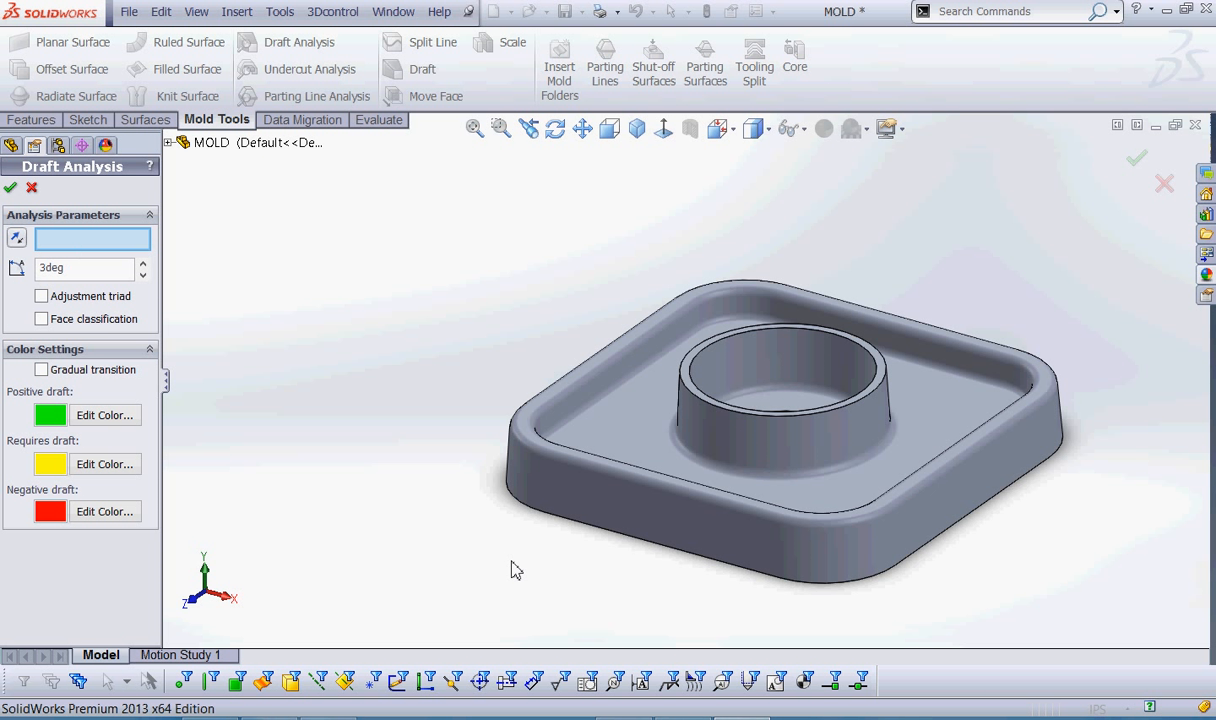
{"action": "scroll", "coordinate": [516, 556], "scroll_direction": "down", "scroll_amount": 5}
{"action": "scroll", "coordinate": [532, 483], "scroll_direction": "up", "scroll_amount": 5}
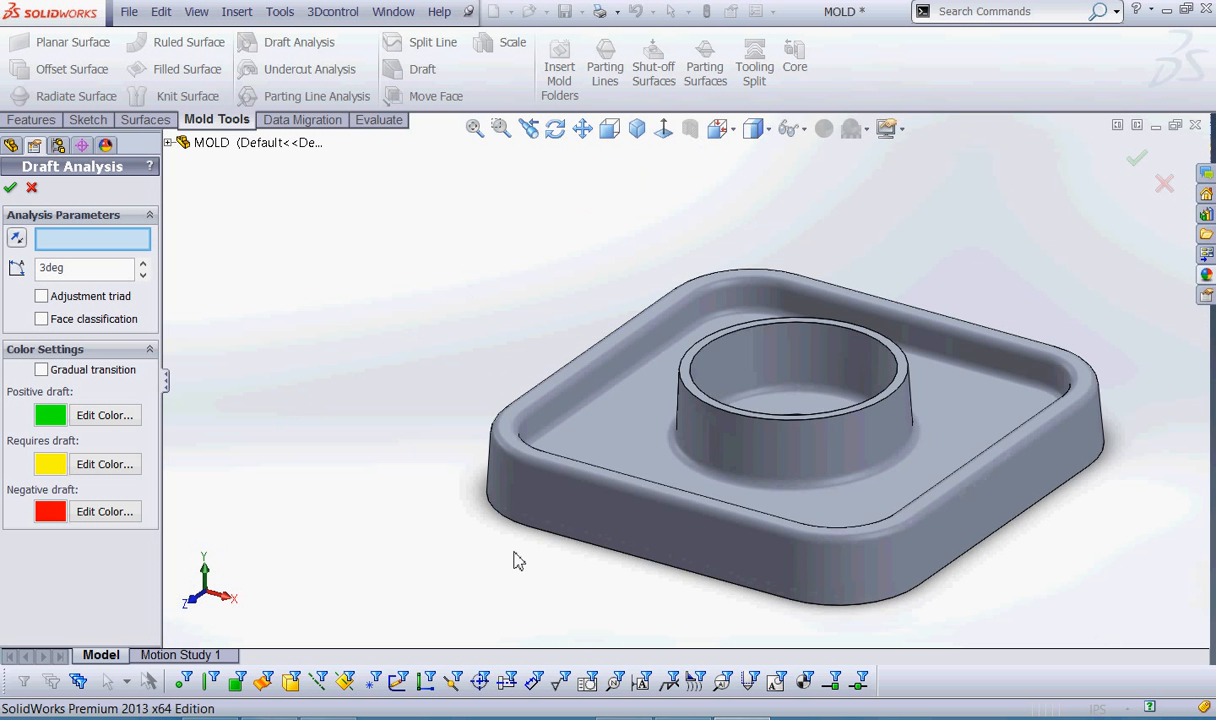
{"action": "middle_click_drag", "start_coordinate": [516, 559], "coordinate": [613, 337]}
{"action": "left_click", "coordinate": [631, 410]}
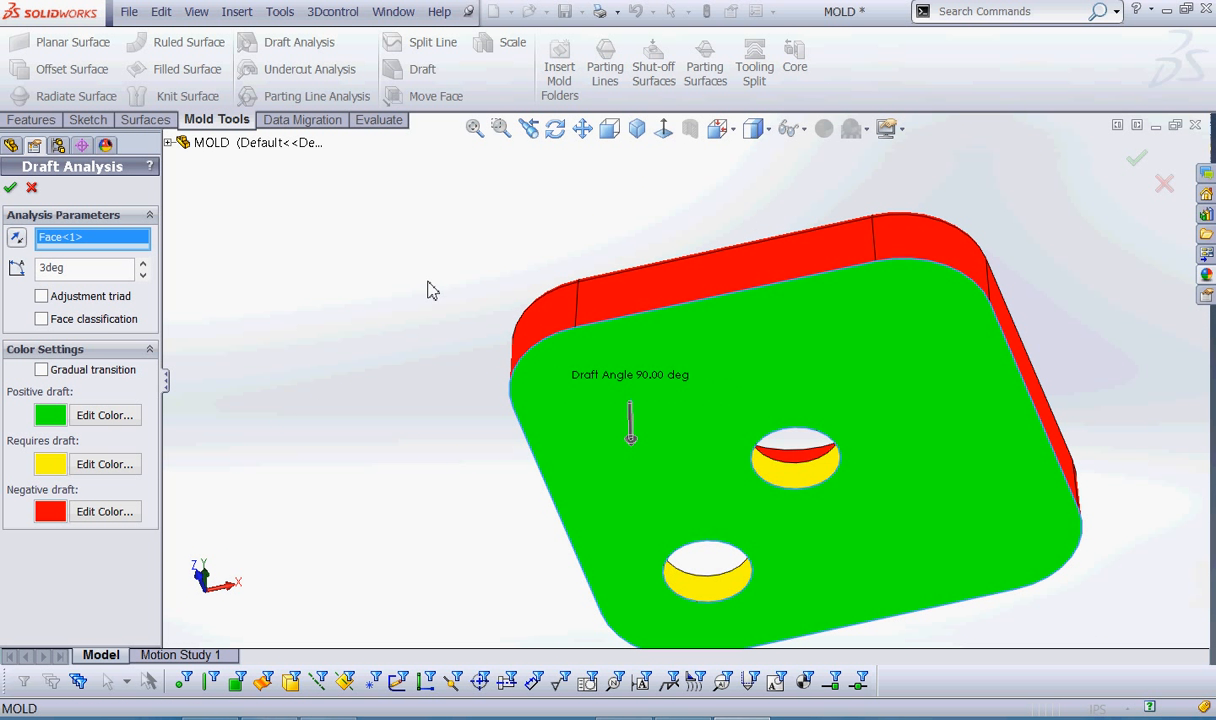
{"action": "scroll", "coordinate": [434, 400], "scroll_direction": "up", "scroll_amount": 5}
{"action": "left_click", "coordinate": [17, 238]}
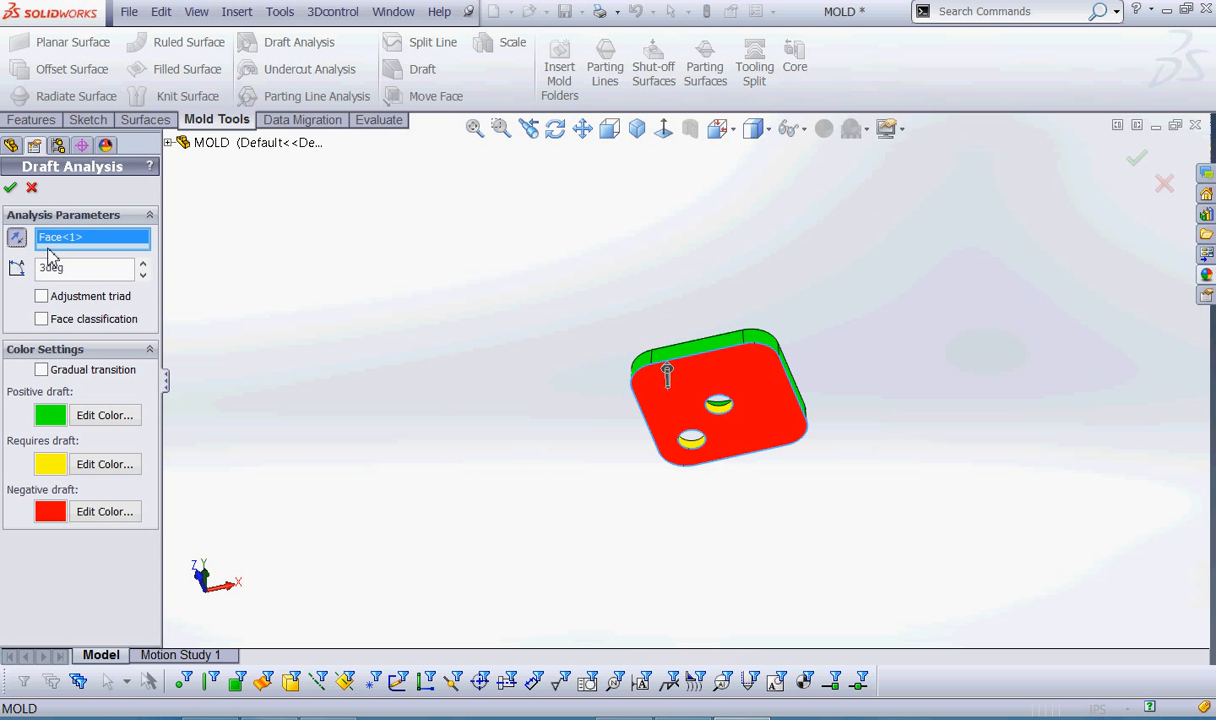
Check the draft angle of the hole walls, set the analysis angle to 1 degree and keep the draft analysis.
{"action": "scroll", "coordinate": [600, 400], "scroll_direction": "up", "scroll_amount": 3}
{"action": "middle_click_drag", "start_coordinate": [749, 339], "coordinate": [673, 498]}
{"action": "scroll", "coordinate": [730, 383], "scroll_direction": "down", "scroll_amount": 7}
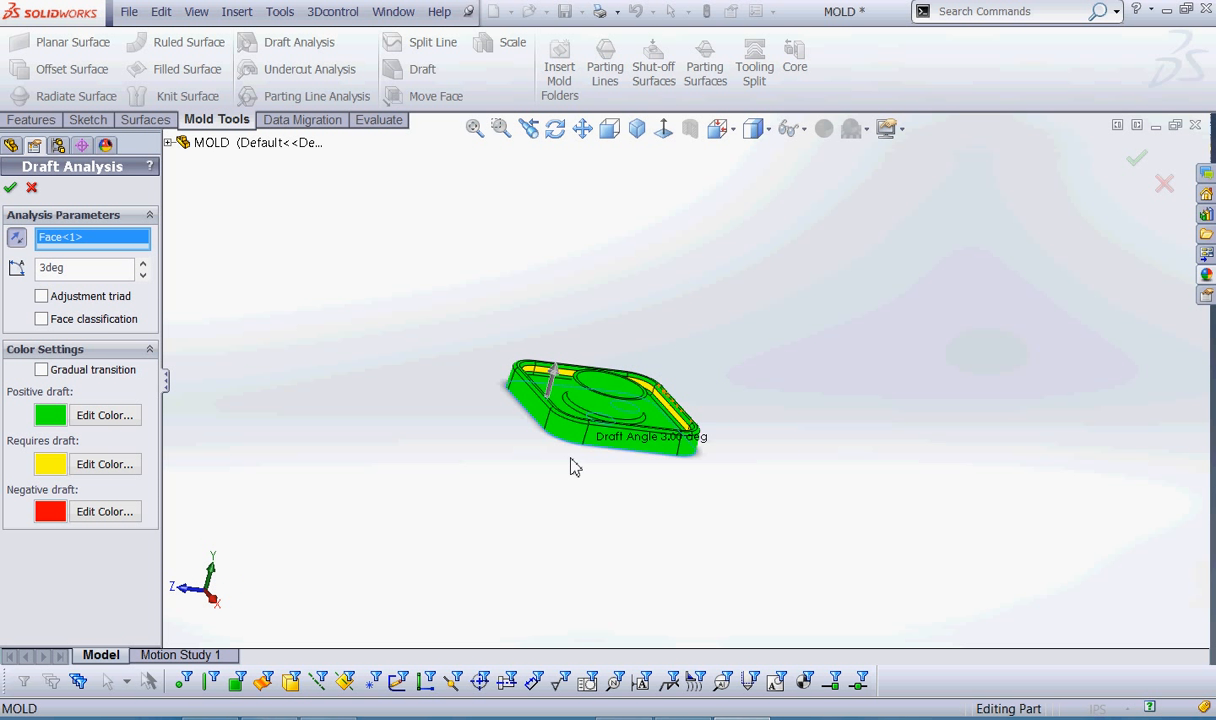
{"action": "scroll", "coordinate": [571, 498], "scroll_direction": "up", "scroll_amount": 2}
{"action": "scroll", "coordinate": [630, 407], "scroll_direction": "down", "scroll_amount": 2}
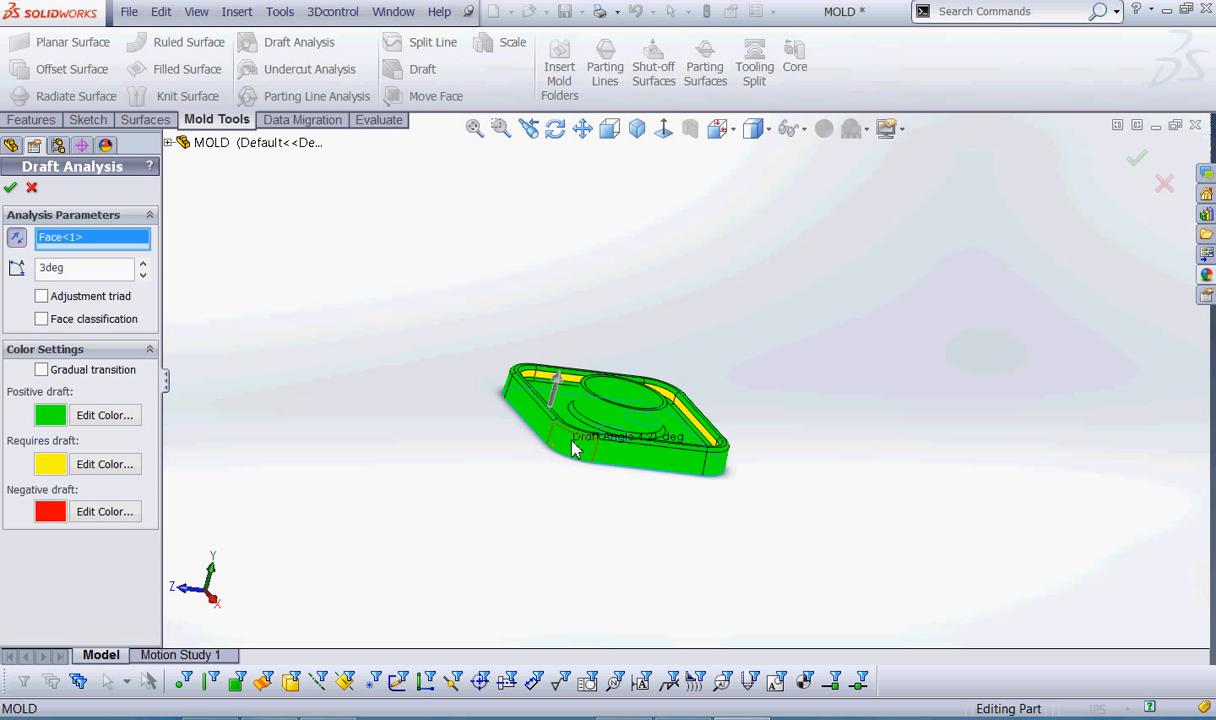
{"action": "middle_click_drag", "start_coordinate": [578, 442], "coordinate": [513, 527]}
{"action": "mouse_move", "coordinate": [585, 438]}
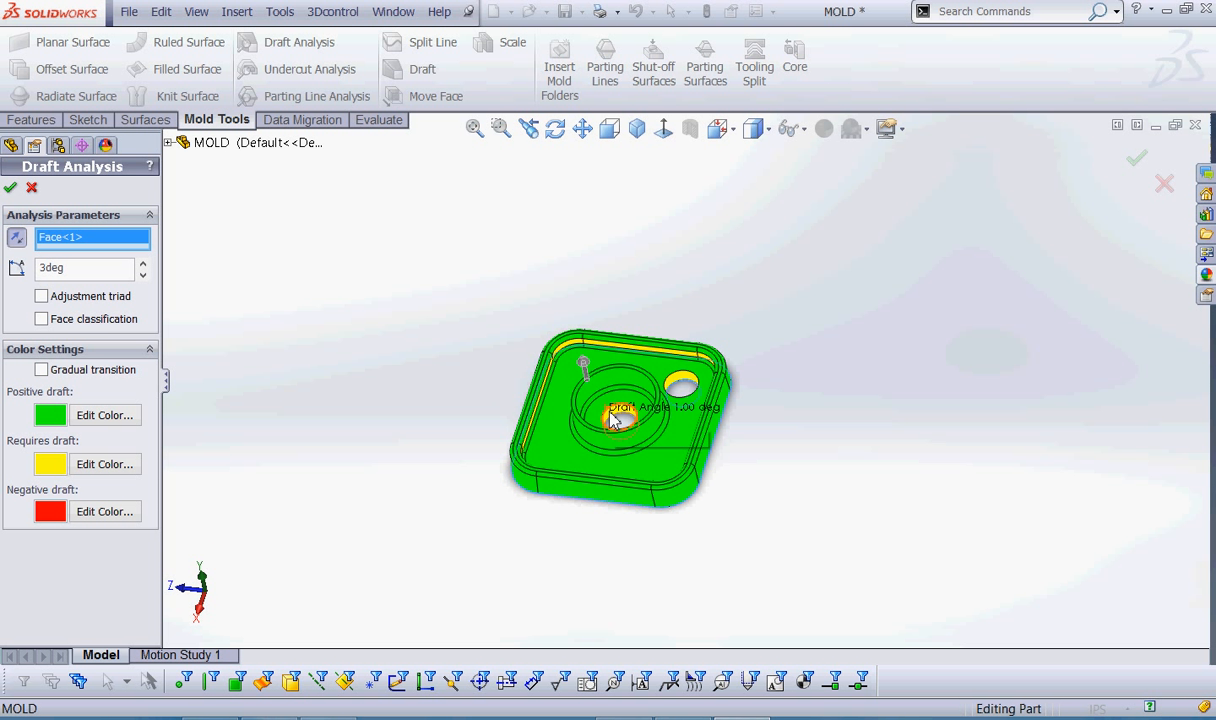
{"action": "left_click_drag", "start_coordinate": [85, 263], "coordinate": [12, 251]}
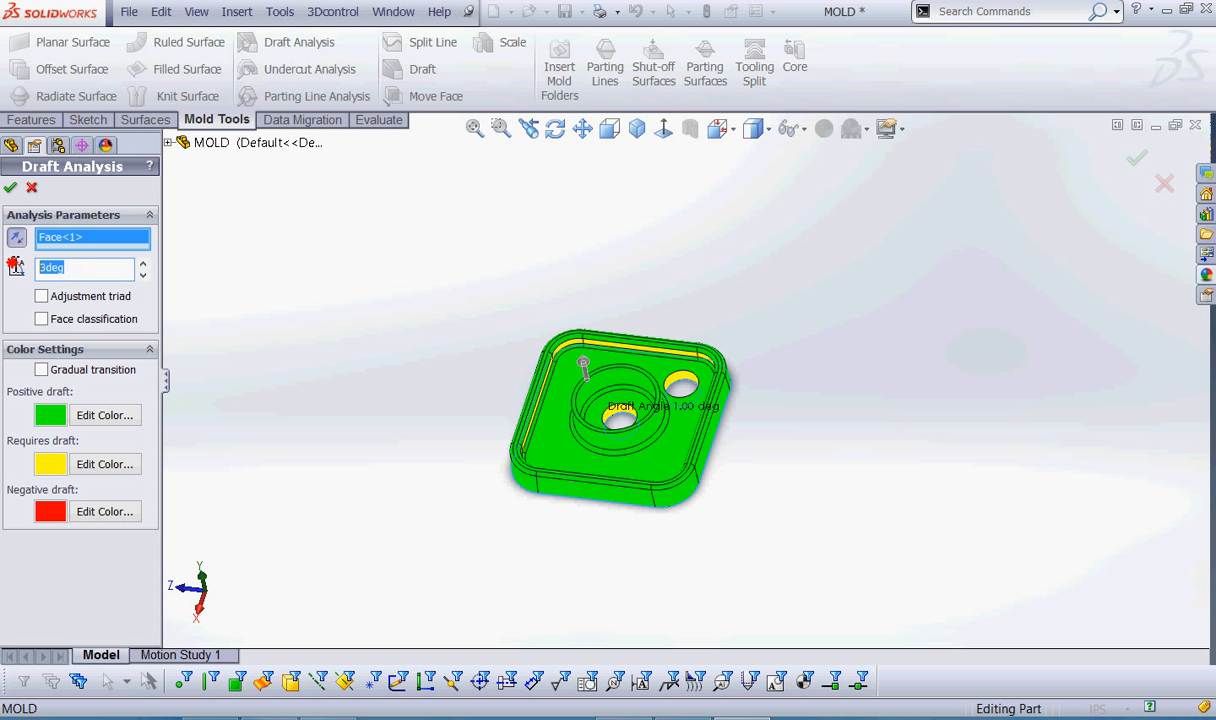
{"action": "type", "text": "1"}
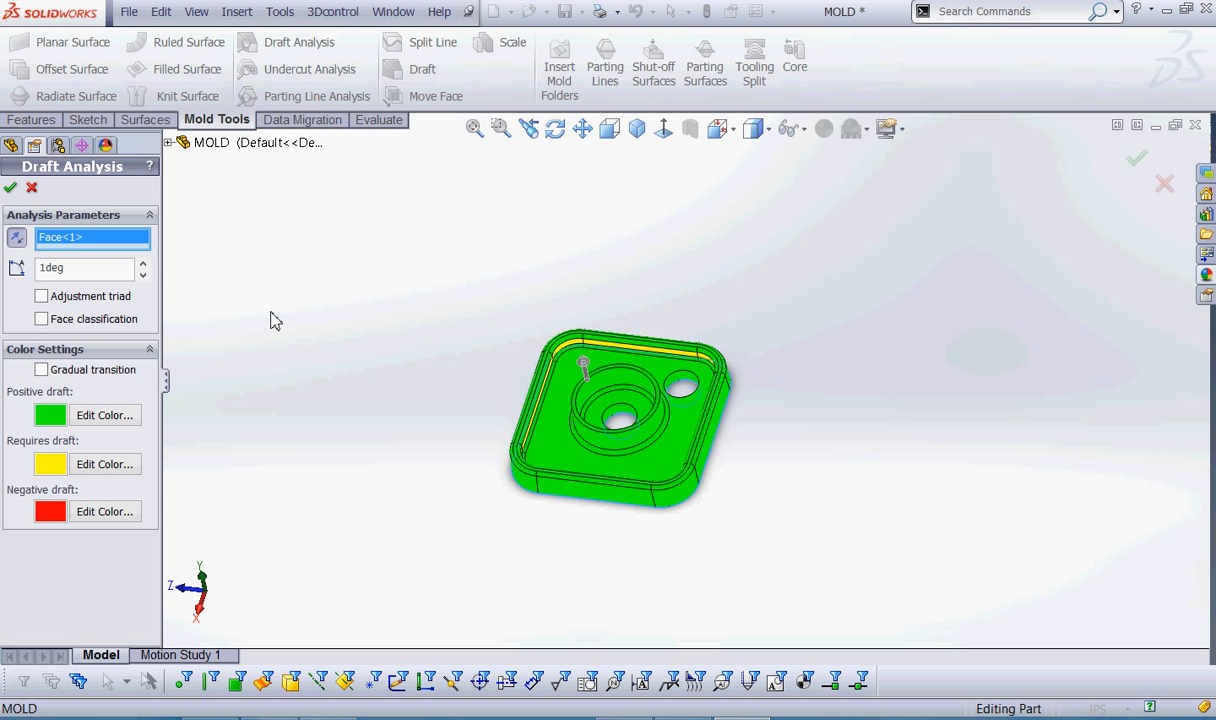
{"action": "left_click", "coordinate": [10, 187]}
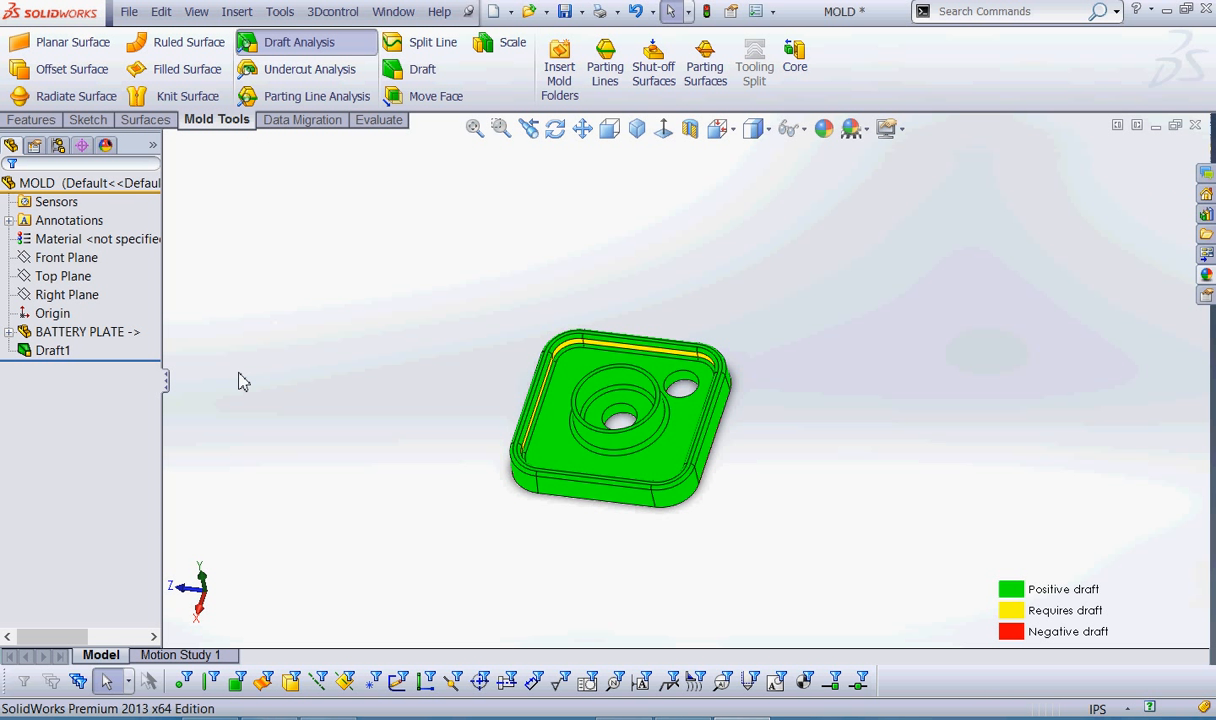
Examine the draft colors on the plate's inner rim walls and two holes.
{"action": "scroll", "coordinate": [505, 395], "scroll_direction": "down", "scroll_amount": 3}
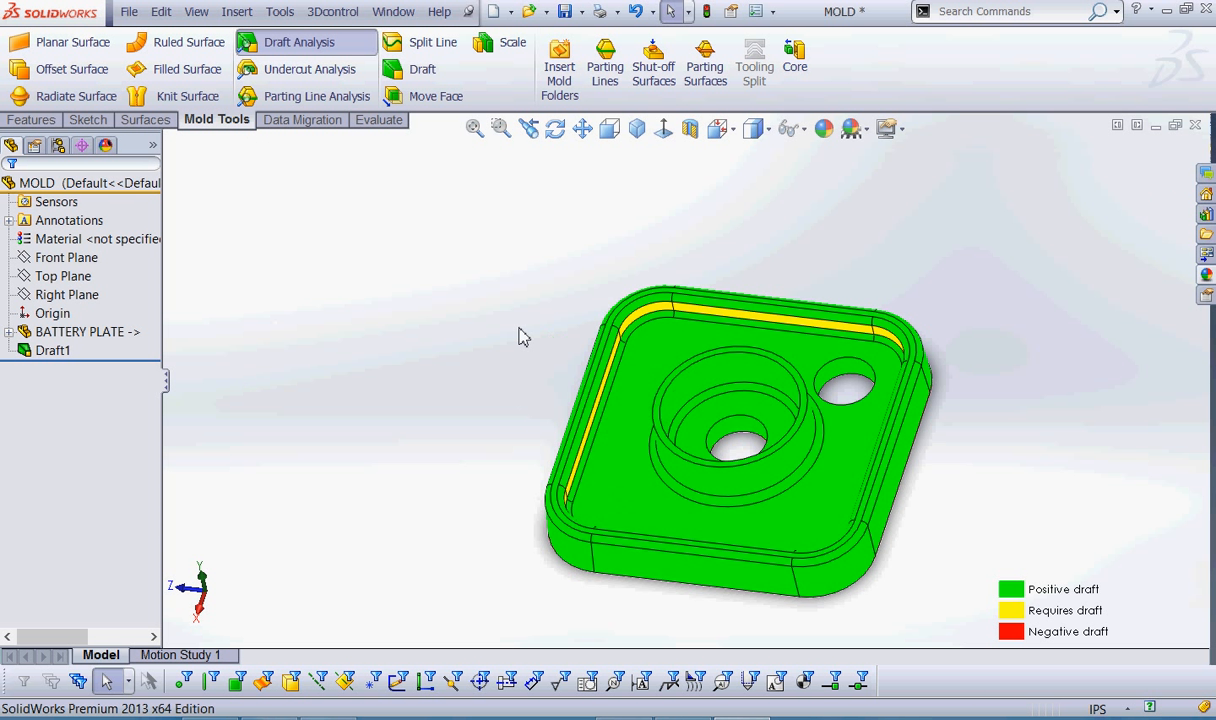
{"action": "scroll", "coordinate": [535, 388], "scroll_direction": "down", "scroll_amount": 2}
{"action": "scroll", "coordinate": [520, 380], "scroll_direction": "up", "scroll_amount": 1}
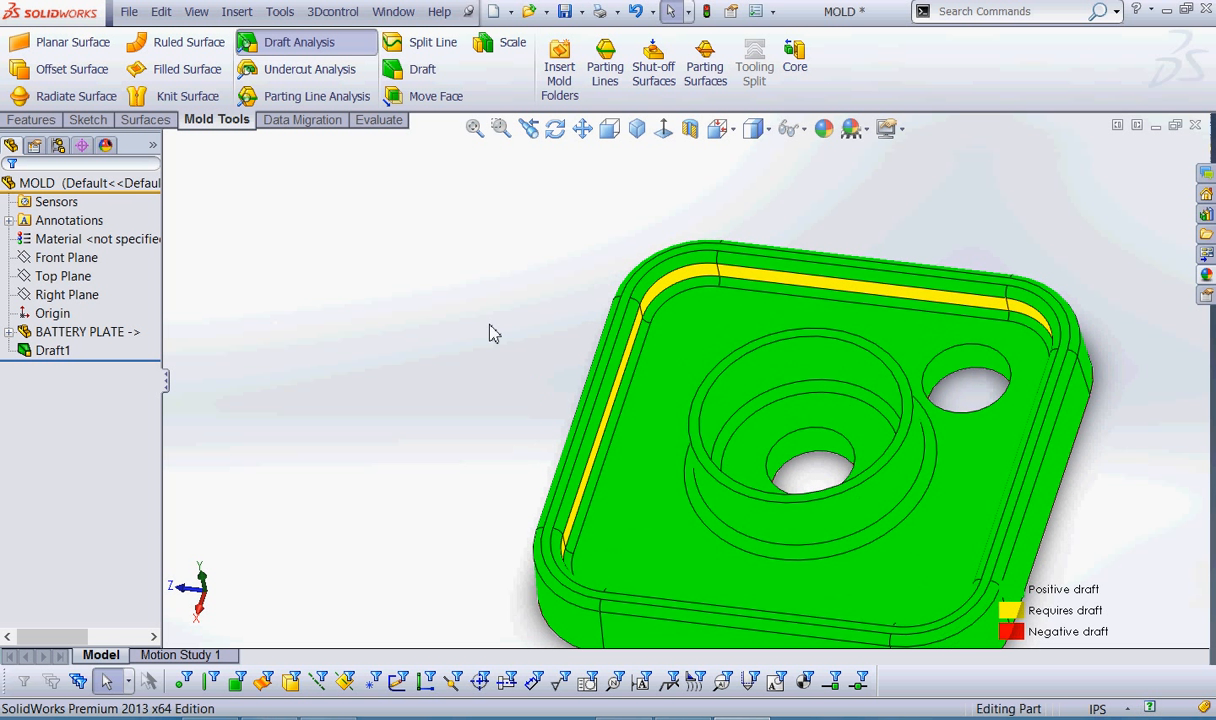
{"action": "key", "text": "ctrl+2"}
{"action": "mouse_move", "coordinate": [95, 344]}
{"action": "left_mouse_down"}
{"action": "mouse_move", "coordinate": [47, 337]}
{"action": "mouse_move", "coordinate": [81, 372]}
{"action": "mouse_move", "coordinate": [79, 344]}
{"action": "mouse_move", "coordinate": [155, 357]}
{"action": "mouse_move", "coordinate": [83, 351]}
{"action": "mouse_move", "coordinate": [123, 370]}
{"action": "left_mouse_up"}
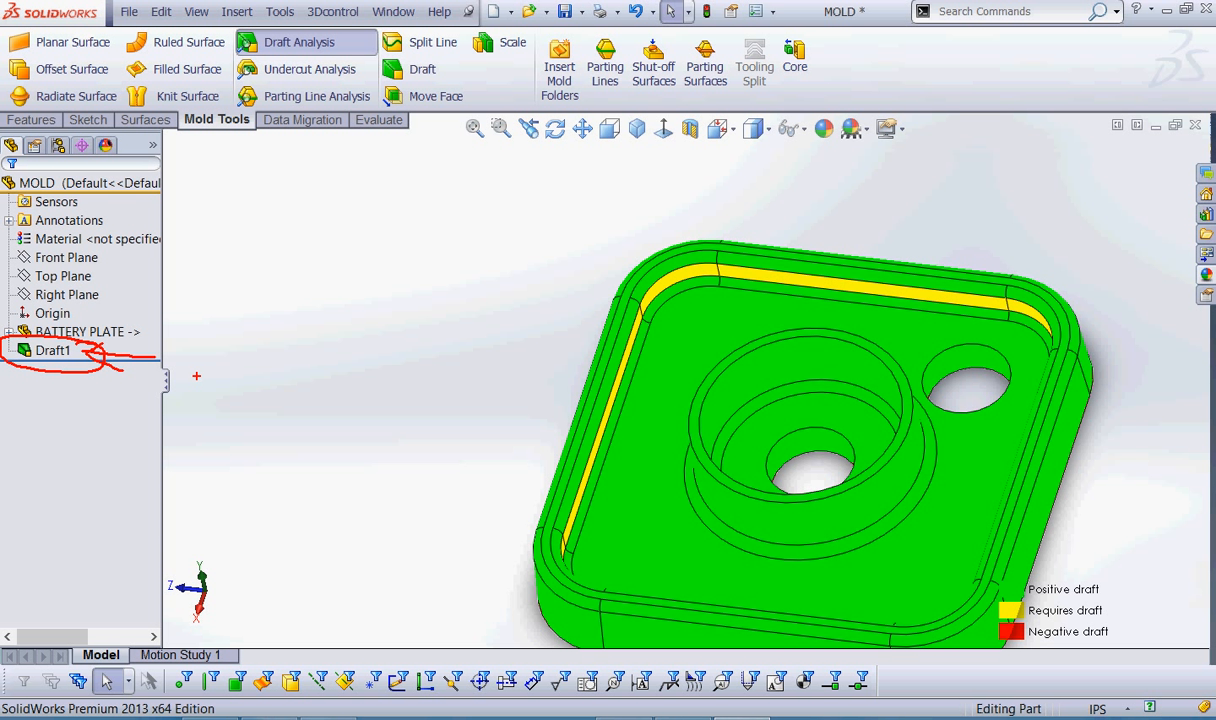
{"action": "mouse_move", "coordinate": [831, 240]}
{"action": "left_mouse_down"}
{"action": "mouse_move", "coordinate": [810, 238]}
{"action": "mouse_move", "coordinate": [783, 279]}
{"action": "mouse_move", "coordinate": [796, 273]}
{"action": "left_mouse_up"}
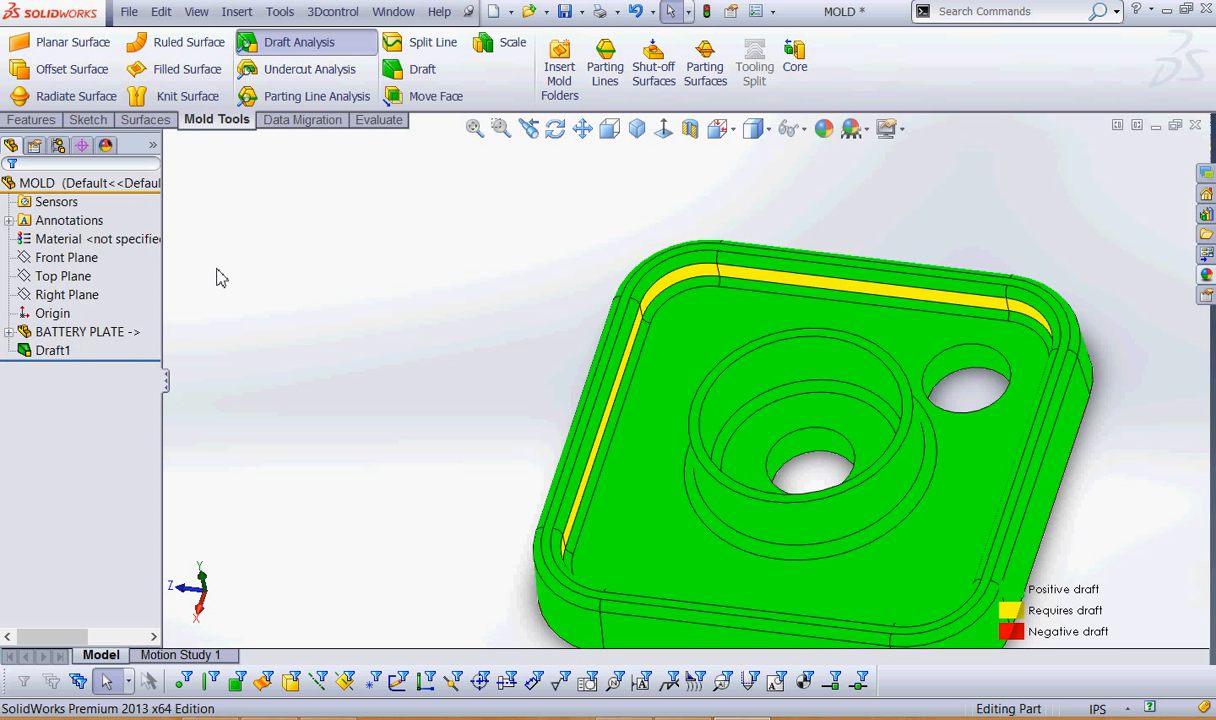
Open the original battery plate part for editing in context from its inserted feature in the mold part.
{"action": "left_click", "coordinate": [100, 332]}
{"action": "right_click", "coordinate": [104, 333]}
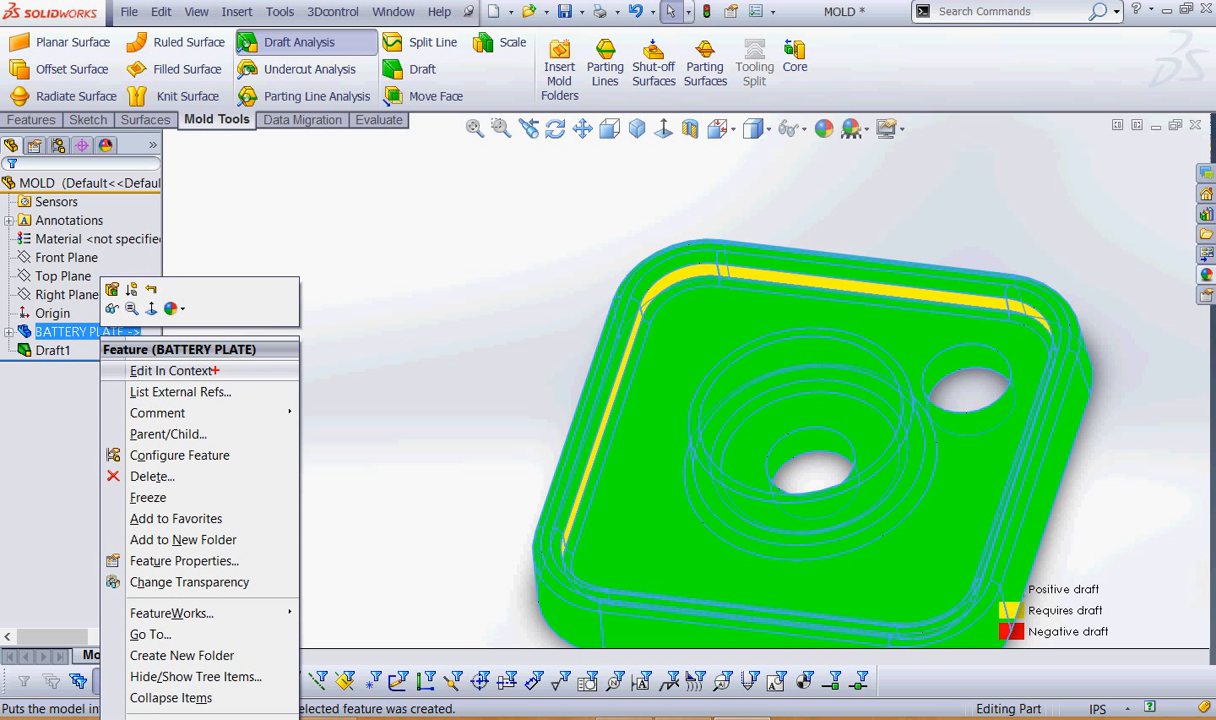
{"action": "mouse_move", "coordinate": [116, 387]}
{"action": "left_mouse_down"}
{"action": "mouse_move", "coordinate": [228, 365]}
{"action": "mouse_move", "coordinate": [88, 352]}
{"action": "mouse_move", "coordinate": [120, 382]}
{"action": "left_mouse_up"}
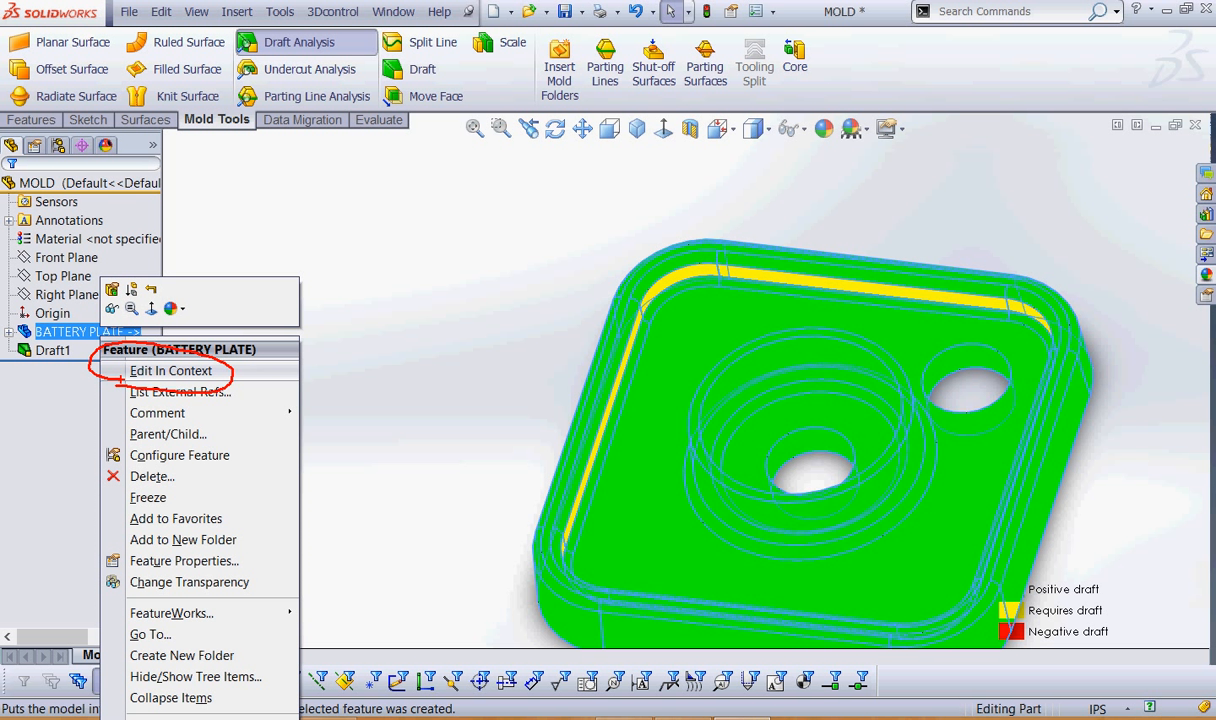
{"action": "key", "text": "Escape"}
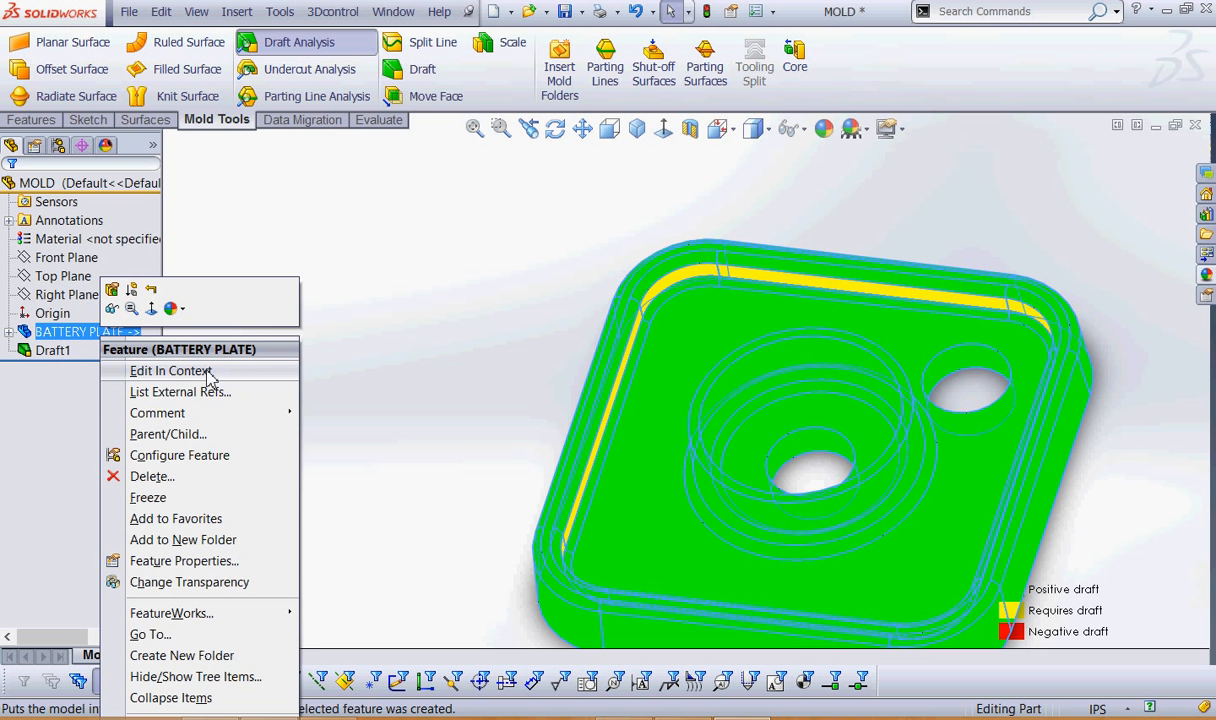
{"action": "left_click", "coordinate": [165, 370]}
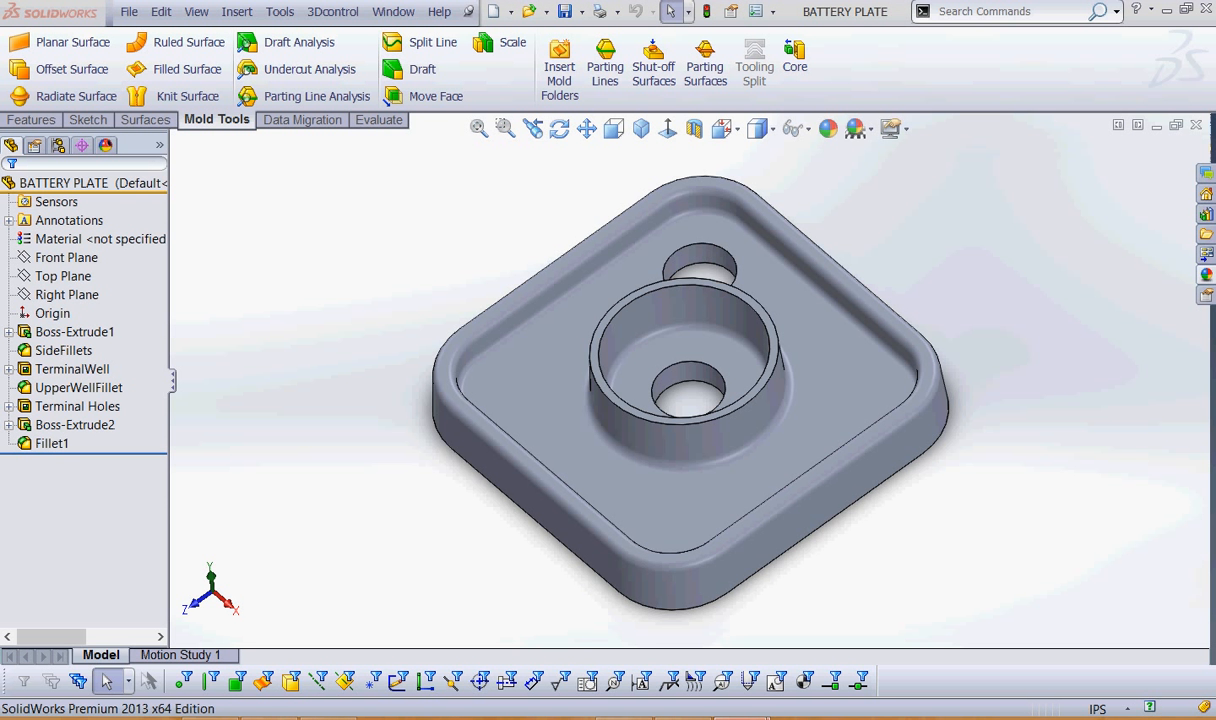
{"action": "mouse_move", "coordinate": [740, 714]}
{"action": "left_click", "coordinate": [670, 657]}
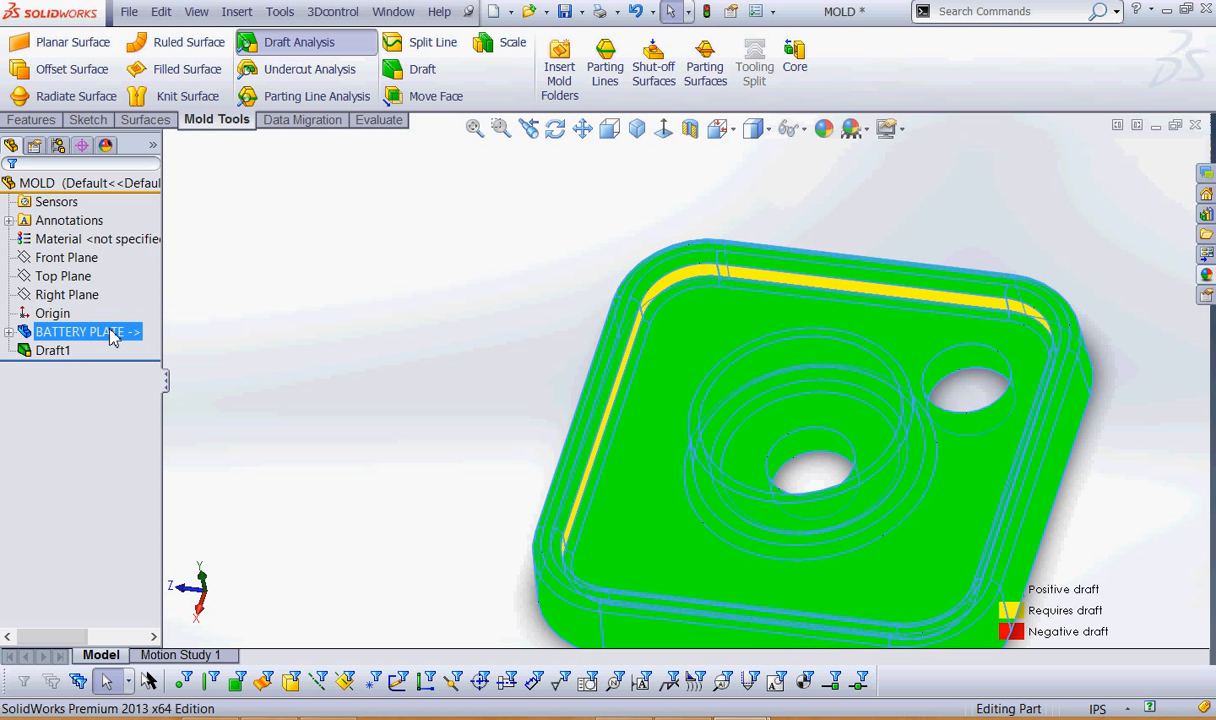
{"action": "right_click", "coordinate": [112, 335]}
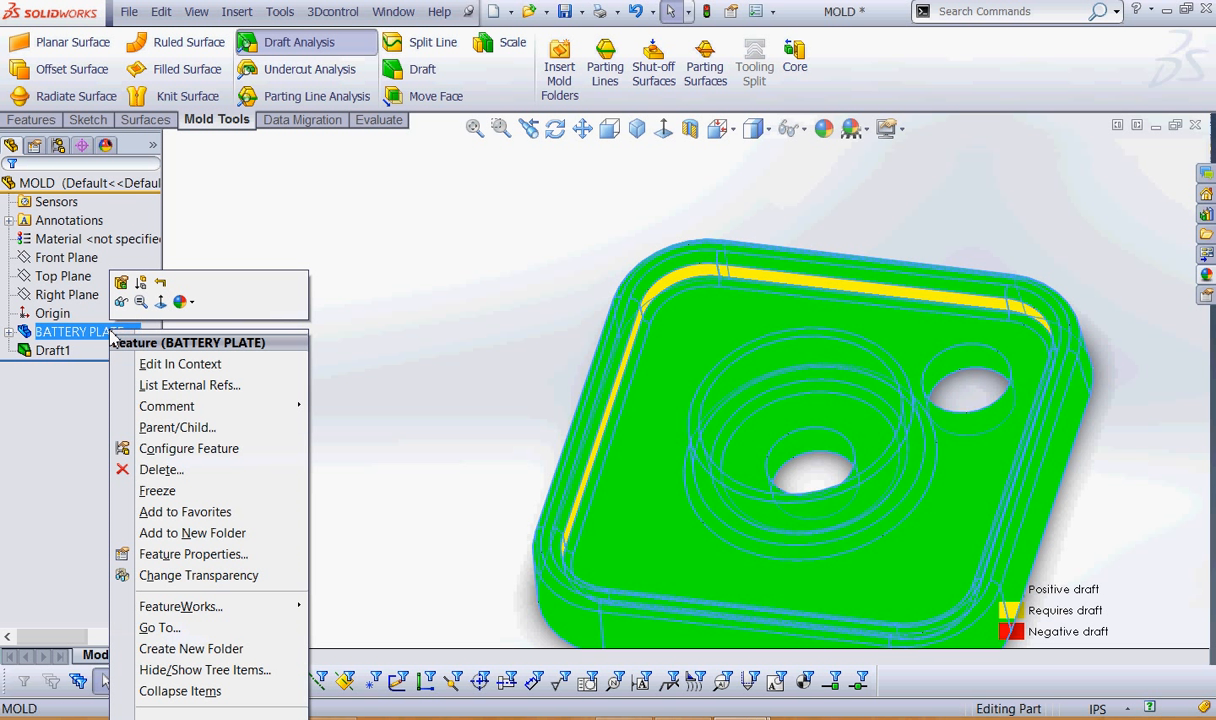
{"action": "left_click", "coordinate": [180, 364]}
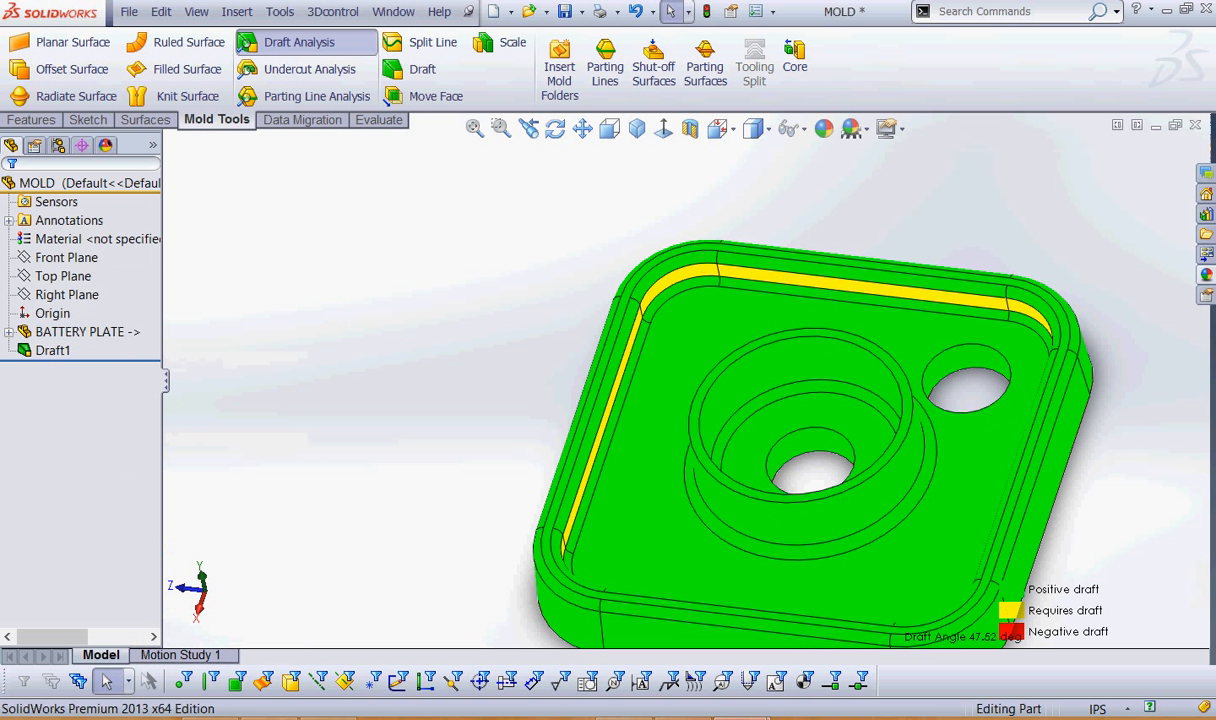
{"action": "left_click", "coordinate": [772, 678]}
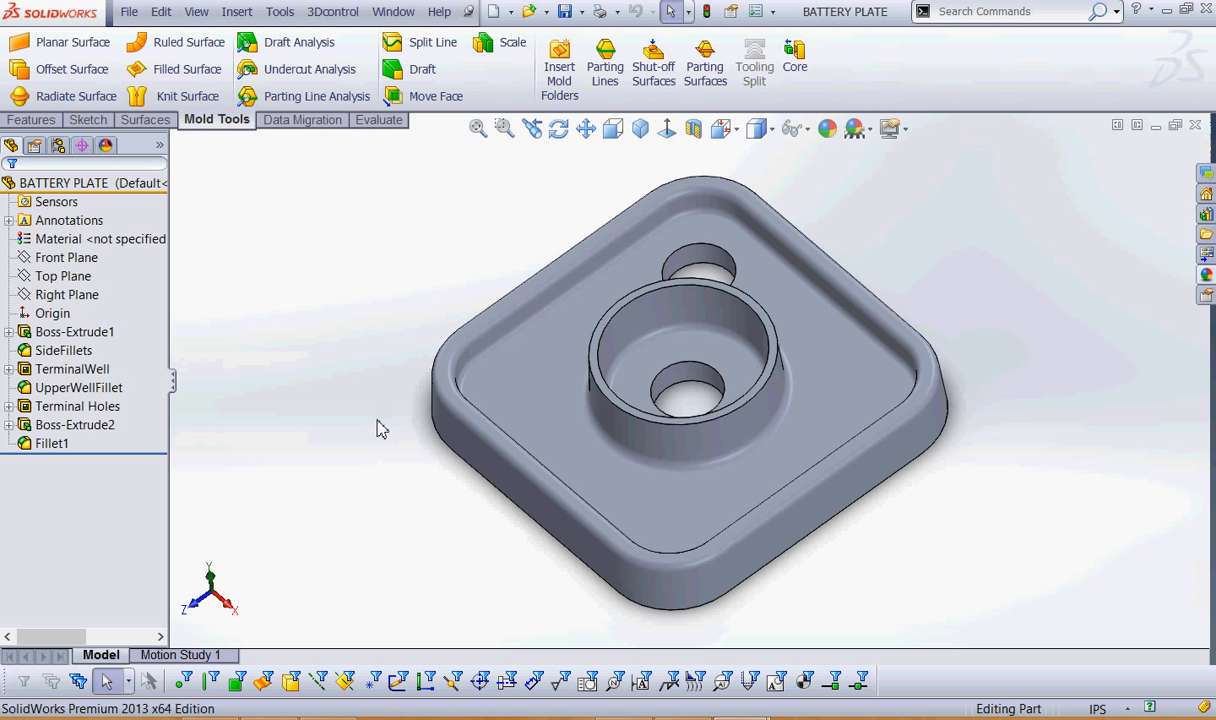
Add a 1-degree inward draft to the TerminalWell cut that forms the plate's inner rim walls.
{"action": "left_click", "coordinate": [78, 352]}
{"action": "left_click", "coordinate": [93, 408]}
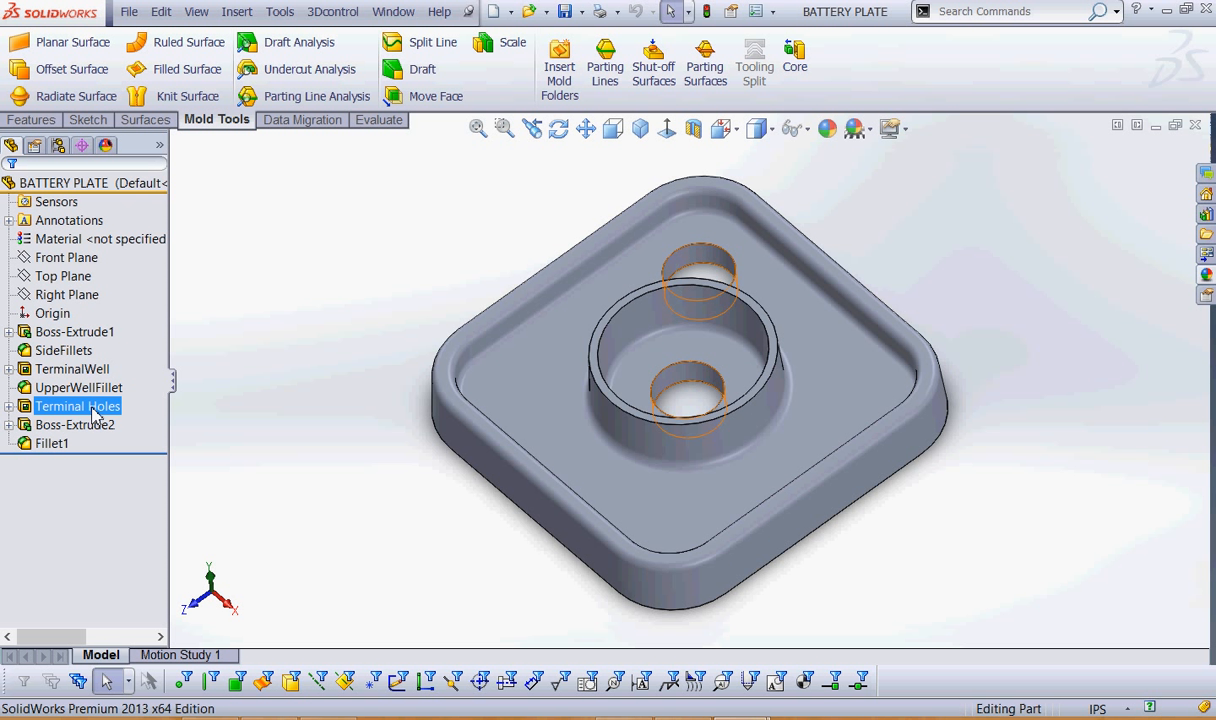
{"action": "left_click", "coordinate": [93, 408]}
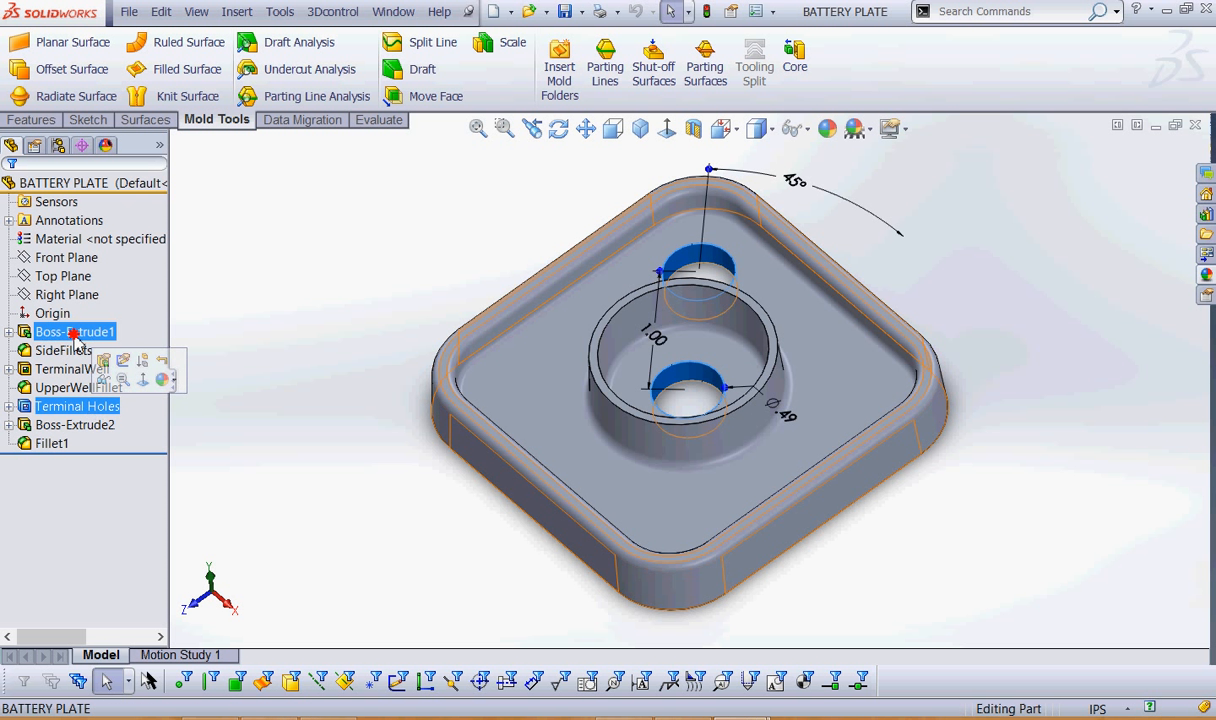
{"action": "left_click", "coordinate": [76, 336]}
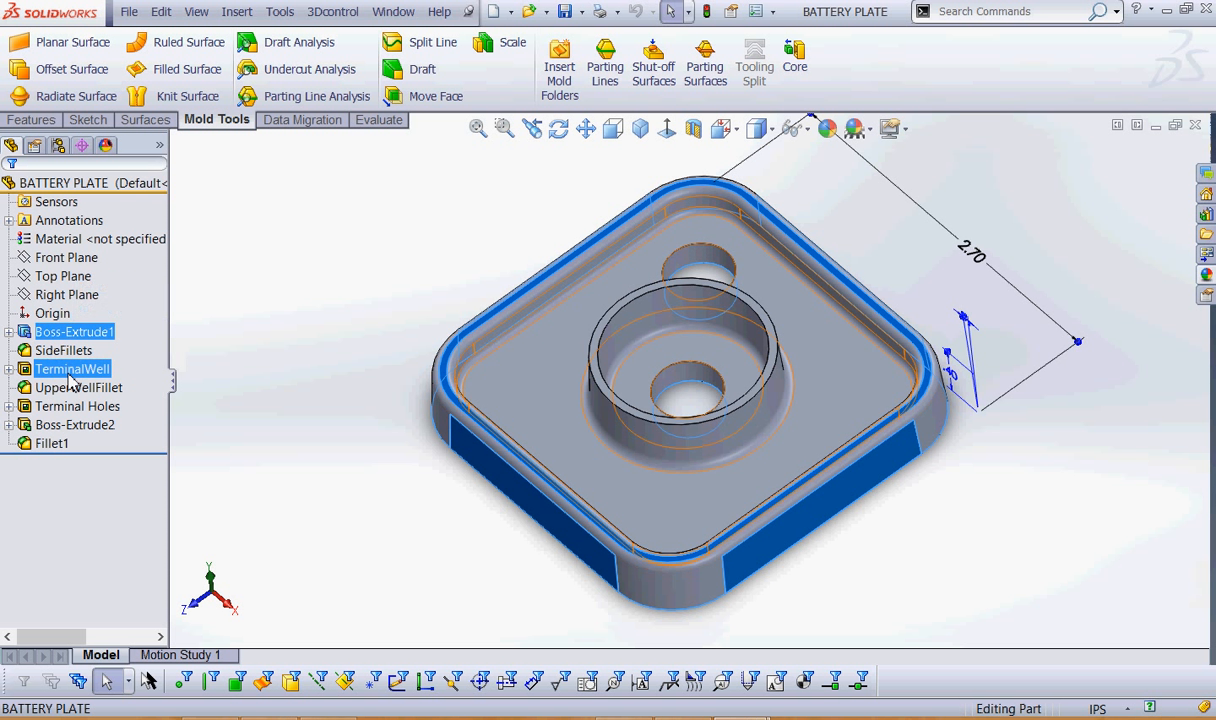
{"action": "left_click", "coordinate": [75, 374]}
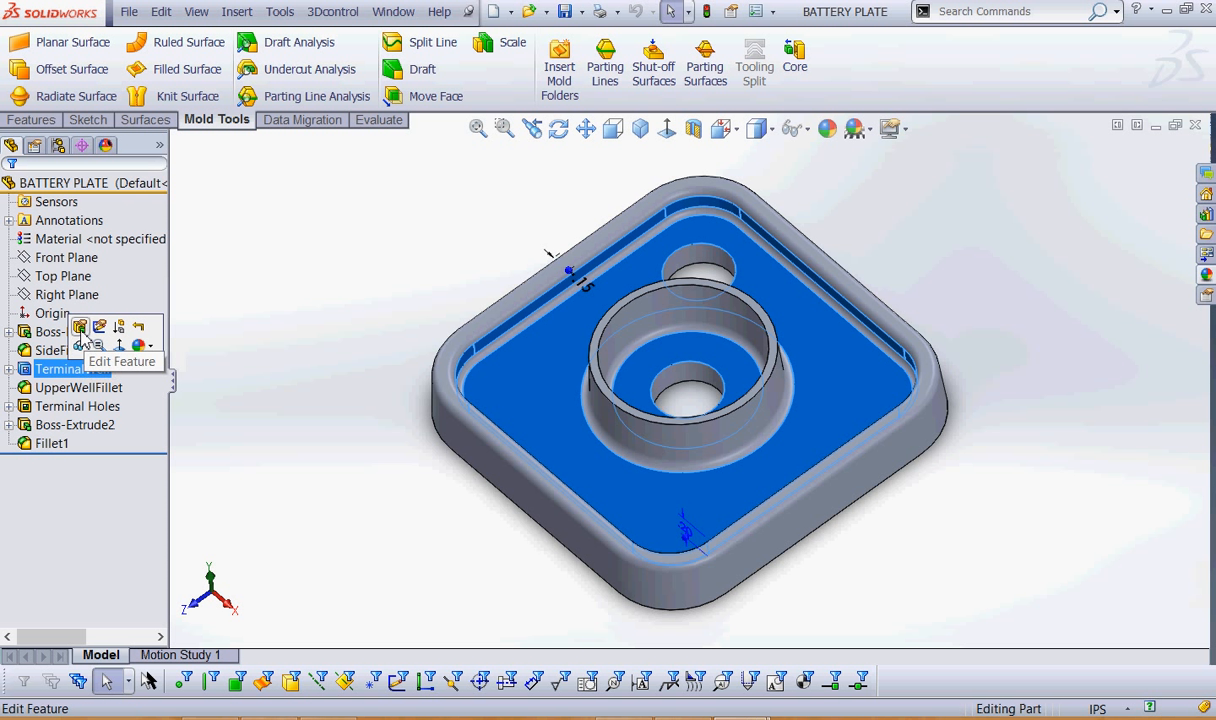
{"action": "left_click", "coordinate": [81, 333]}
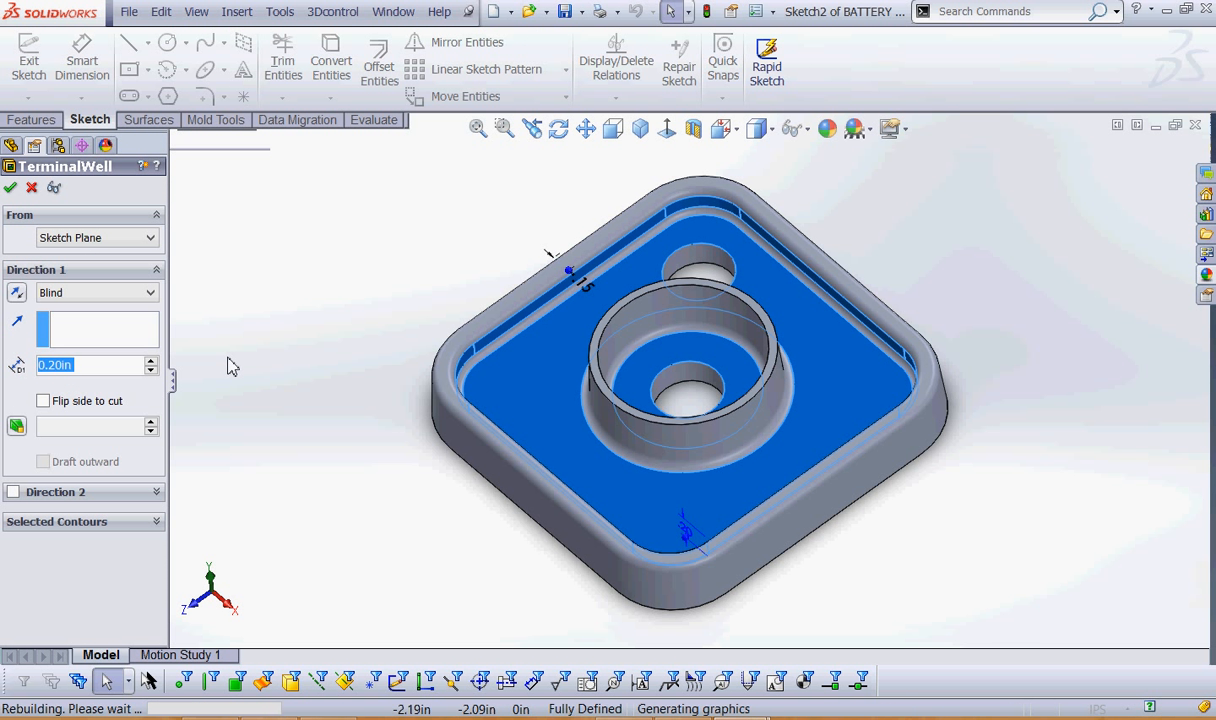
{"action": "left_click", "coordinate": [17, 426]}
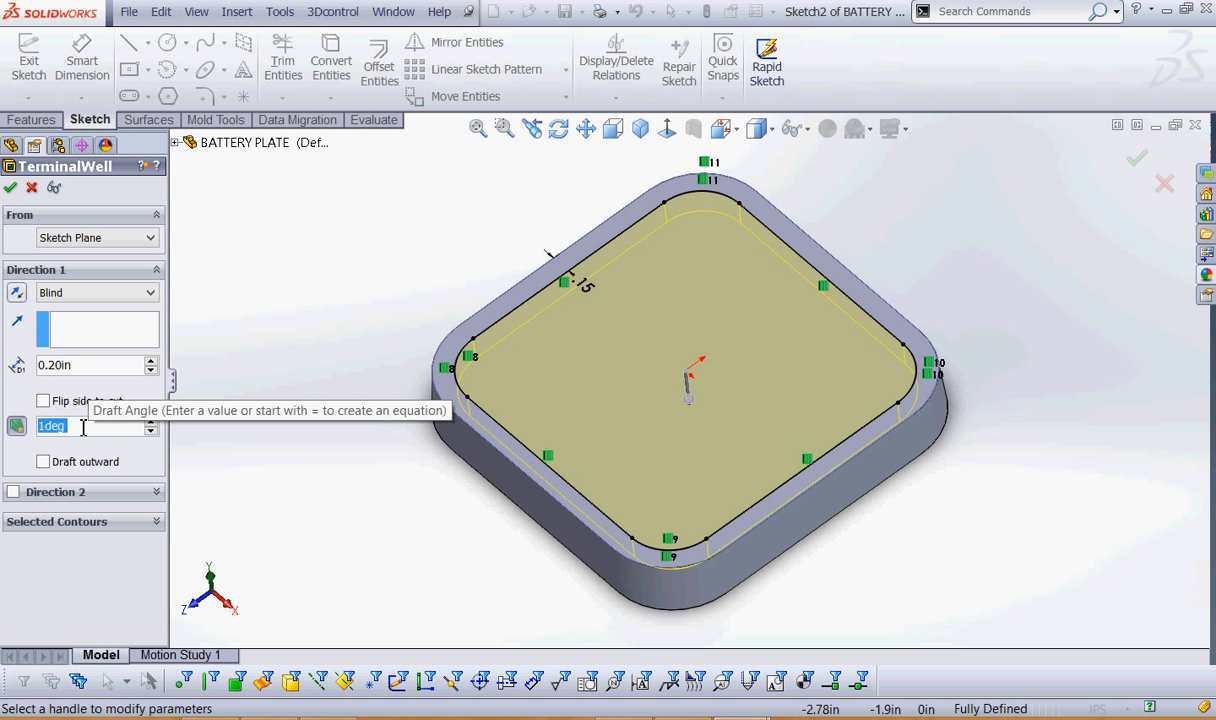
{"action": "left_click", "coordinate": [10, 188]}
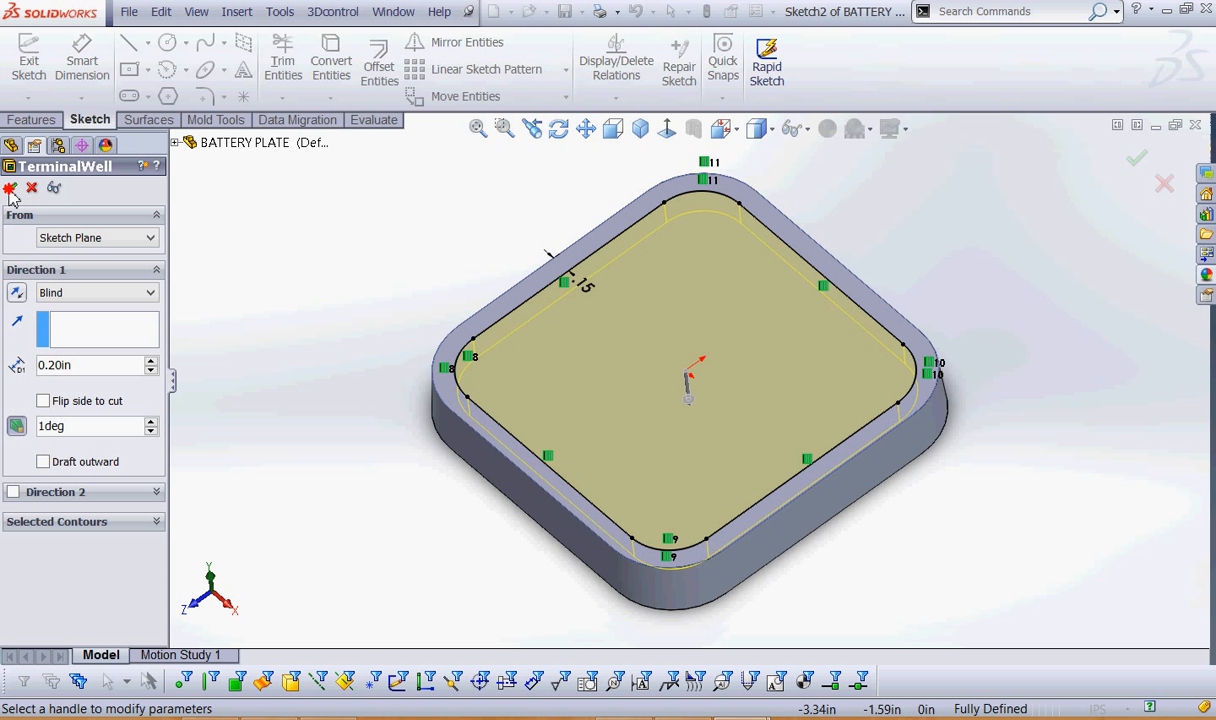
{"action": "left_click", "coordinate": [318, 281]}
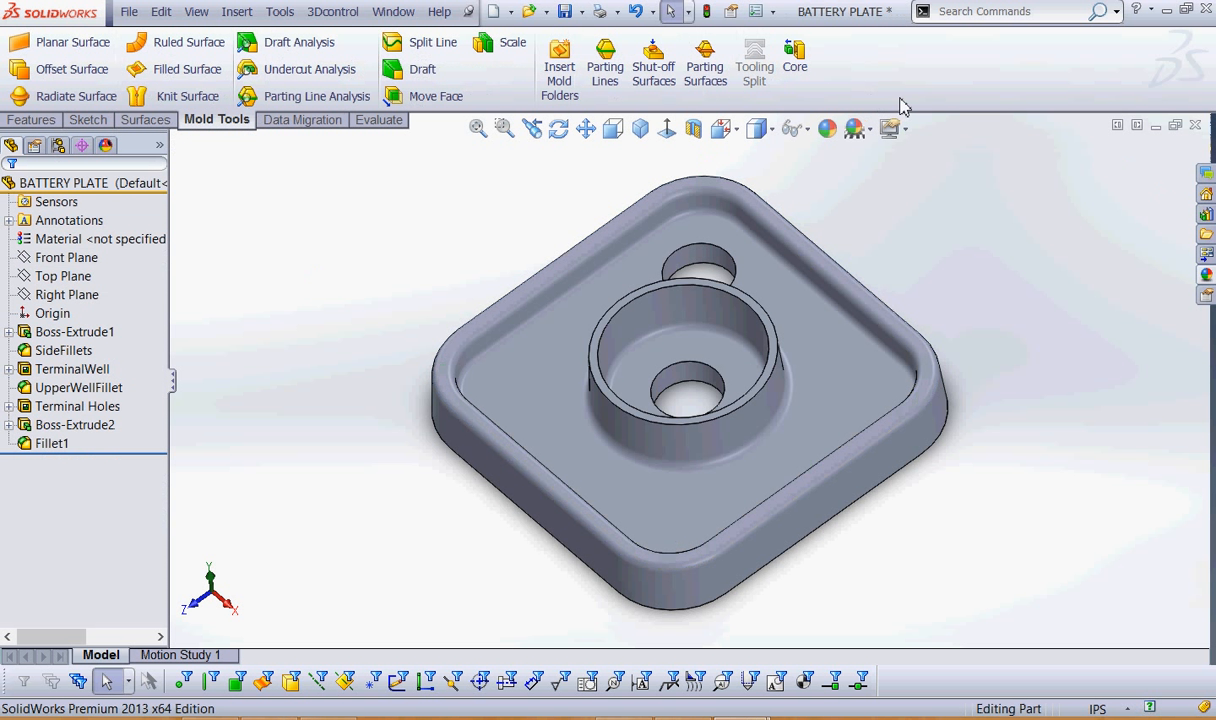
Show the plate from the front with hidden lines visible and examine the slope of the rim's inner and outer walls.
{"action": "left_click", "coordinate": [739, 131]}
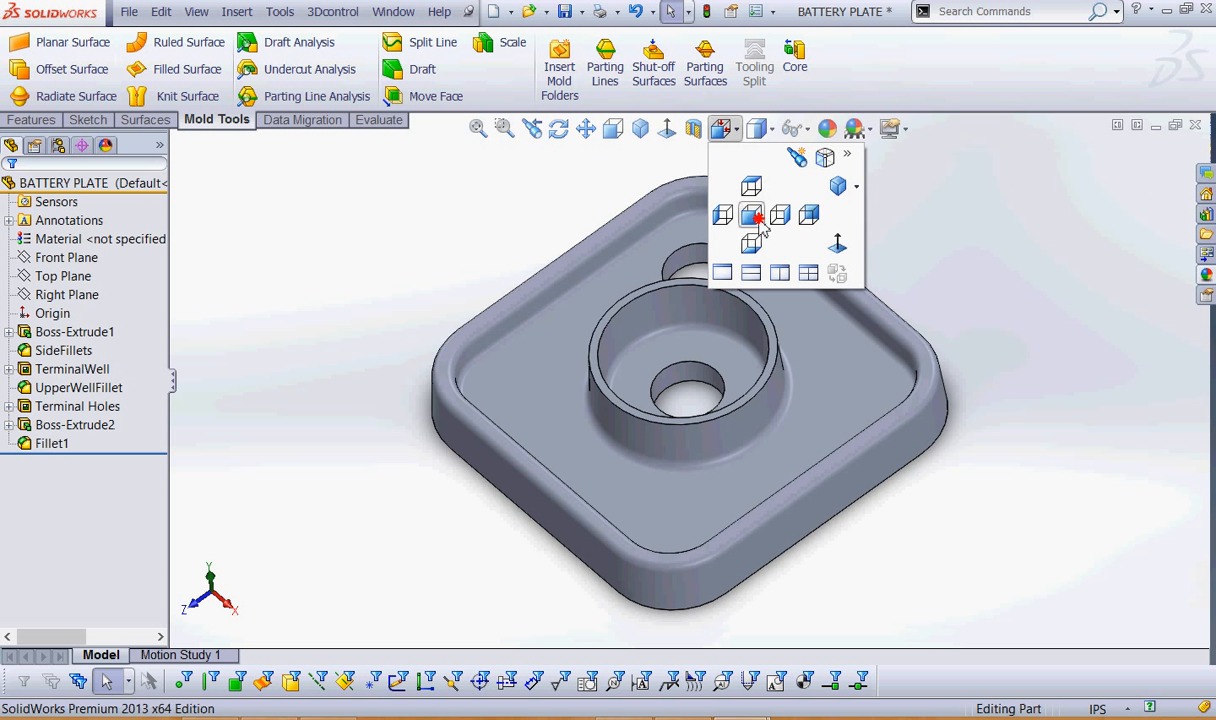
{"action": "left_click", "coordinate": [718, 212]}
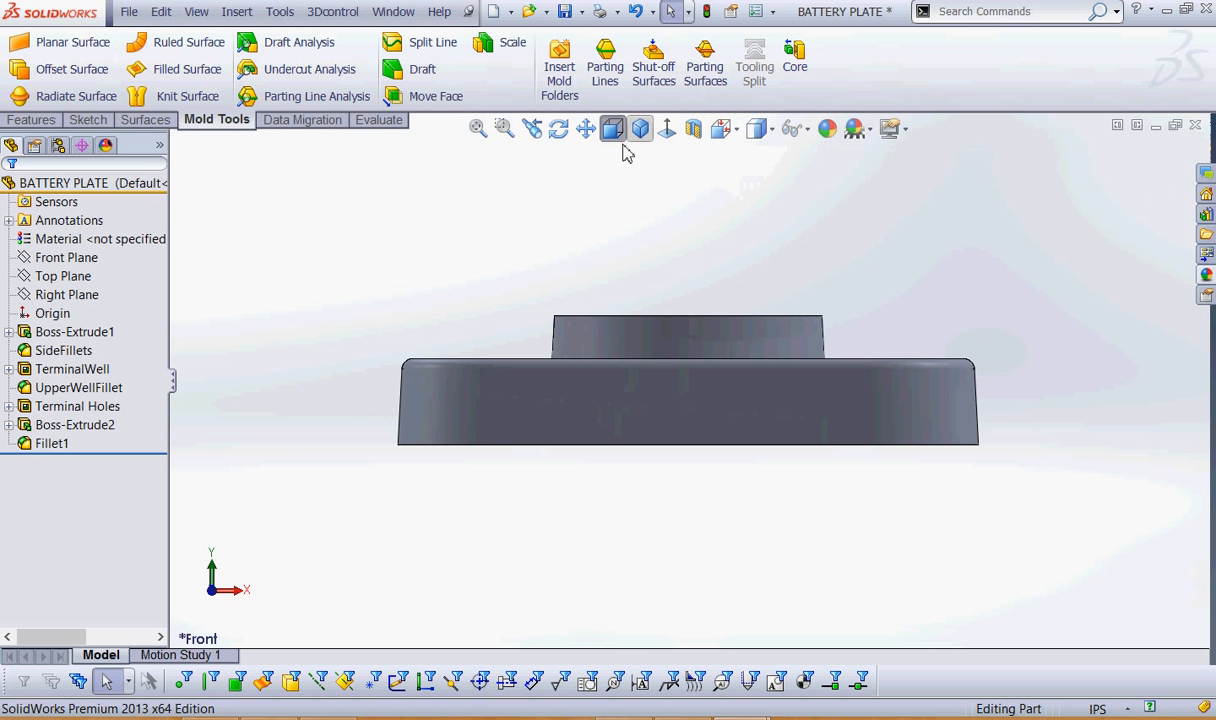
{"action": "left_click", "coordinate": [770, 131]}
{"action": "left_click", "coordinate": [758, 244]}
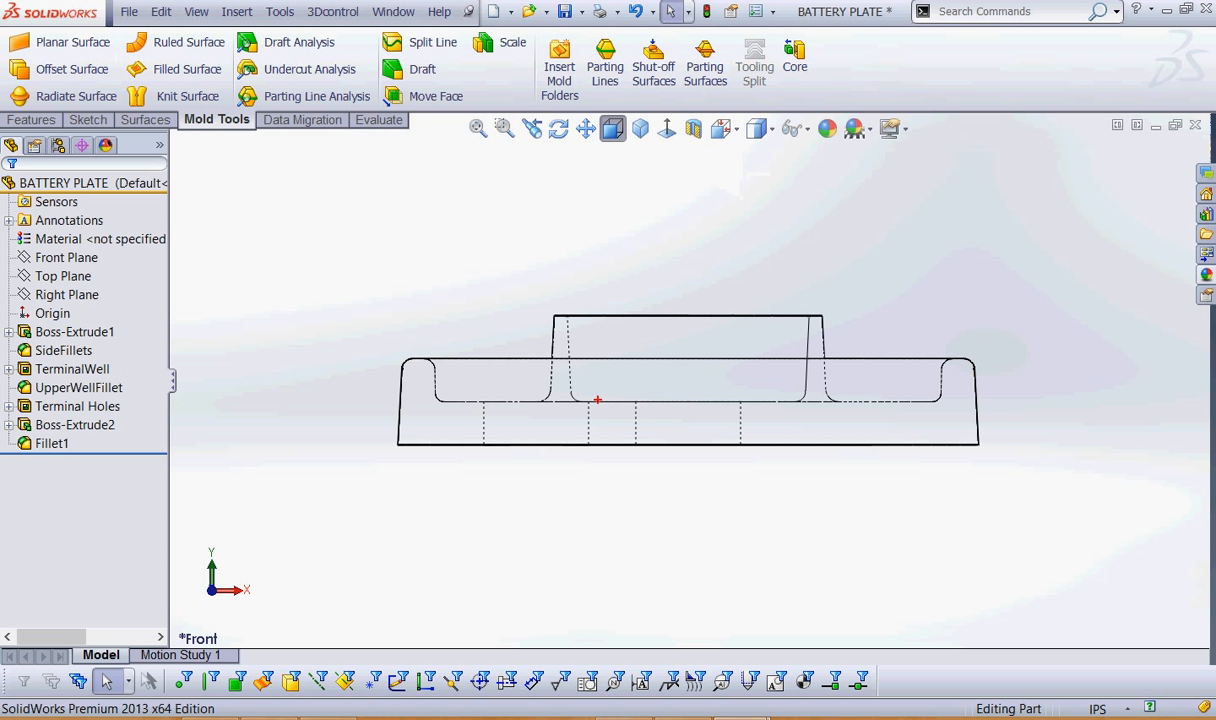
{"action": "mouse_move", "coordinate": [362, 393]}
{"action": "left_mouse_down"}
{"action": "mouse_move", "coordinate": [403, 411]}
{"action": "mouse_move", "coordinate": [381, 419]}
{"action": "left_mouse_up"}
{"action": "mouse_move", "coordinate": [487, 354]}
{"action": "left_mouse_down"}
{"action": "mouse_move", "coordinate": [436, 379]}
{"action": "mouse_move", "coordinate": [455, 391]}
{"action": "left_mouse_up"}
{"action": "key", "text": "Escape"}
{"action": "scroll", "coordinate": [386, 397], "scroll_direction": "down", "scroll_amount": 2}
{"action": "scroll", "coordinate": [460, 400], "scroll_direction": "down", "scroll_amount": 6}
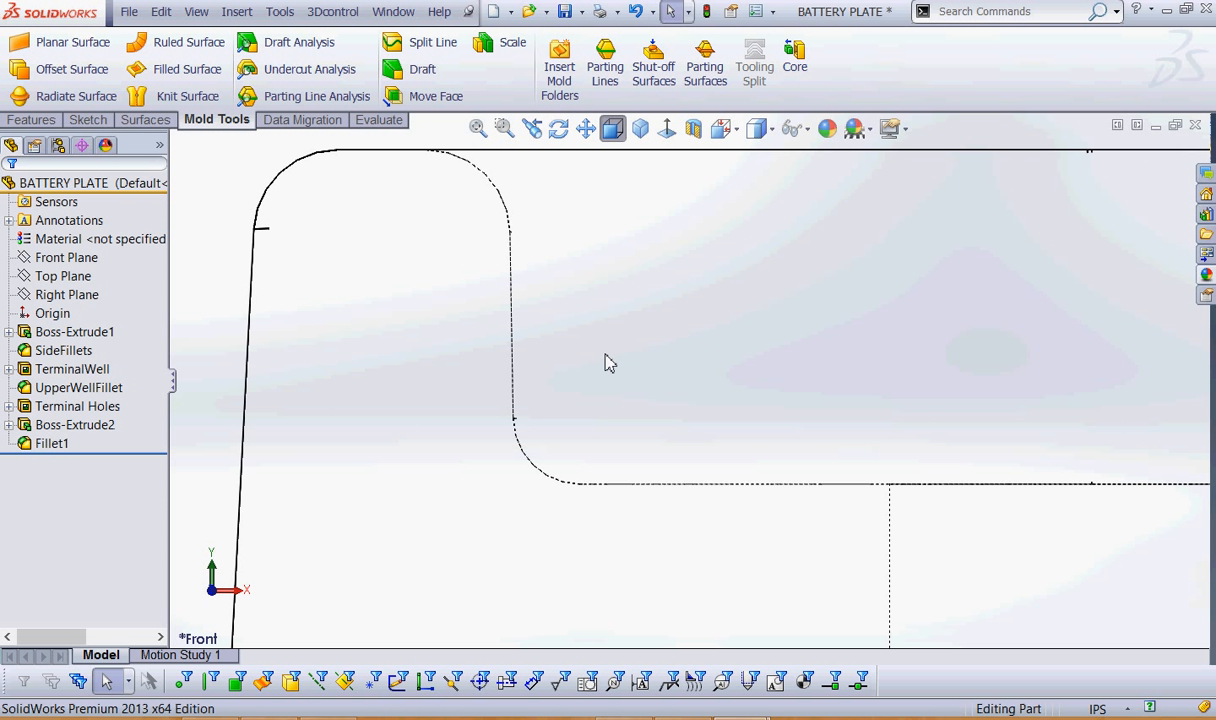
{"action": "key", "text": "ctrl+2"}
{"action": "mouse_move", "coordinate": [655, 233]}
{"action": "left_mouse_down"}
{"action": "mouse_move", "coordinate": [603, 288]}
{"action": "mouse_move", "coordinate": [513, 327]}
{"action": "mouse_move", "coordinate": [543, 341]}
{"action": "left_mouse_up"}
{"action": "mouse_move", "coordinate": [205, 286]}
{"action": "left_mouse_down"}
{"action": "mouse_move", "coordinate": [245, 310]}
{"action": "mouse_move", "coordinate": [232, 330]}
{"action": "left_mouse_up"}
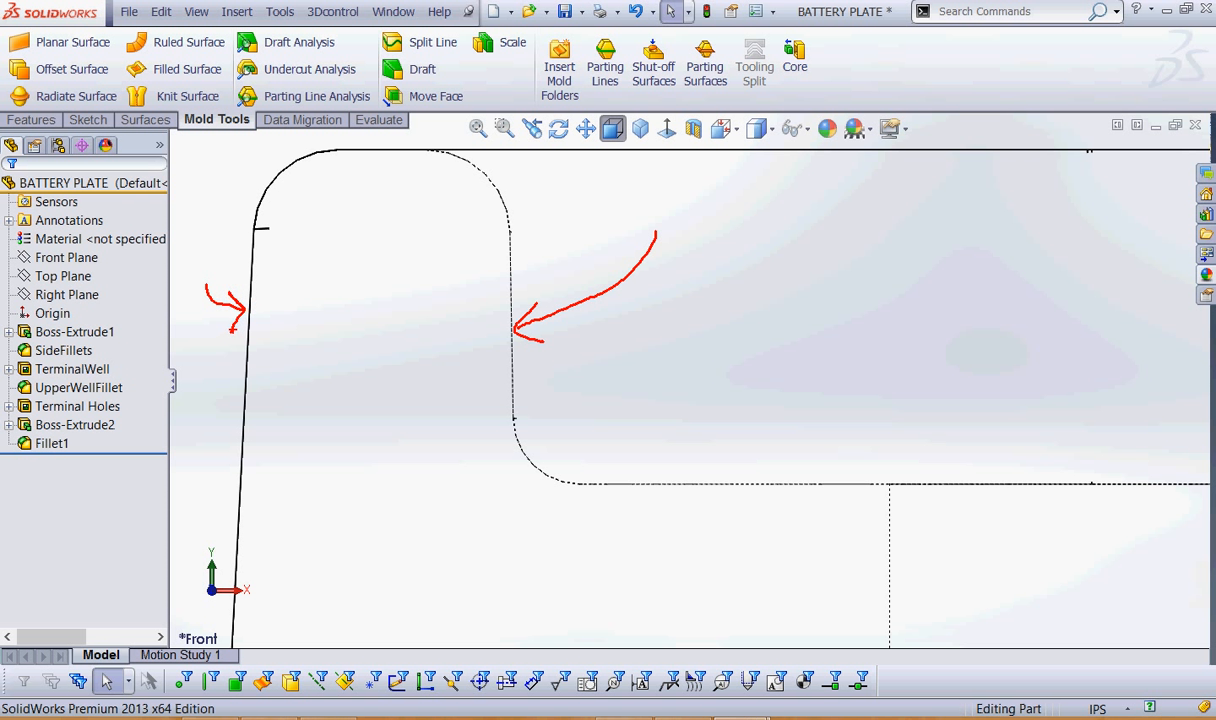
{"action": "key", "text": "Escape"}
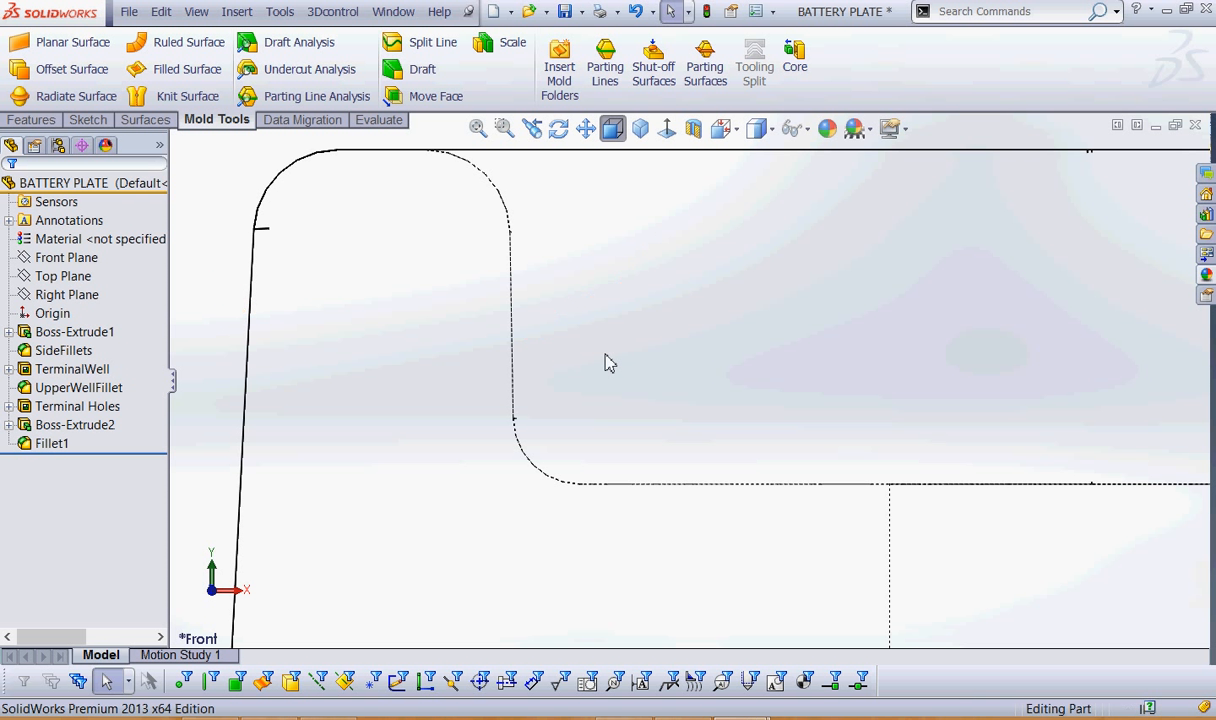
Save the battery plate and return to the MOLD part to check its updated draft colors.
{"action": "left_click", "coordinate": [568, 13]}
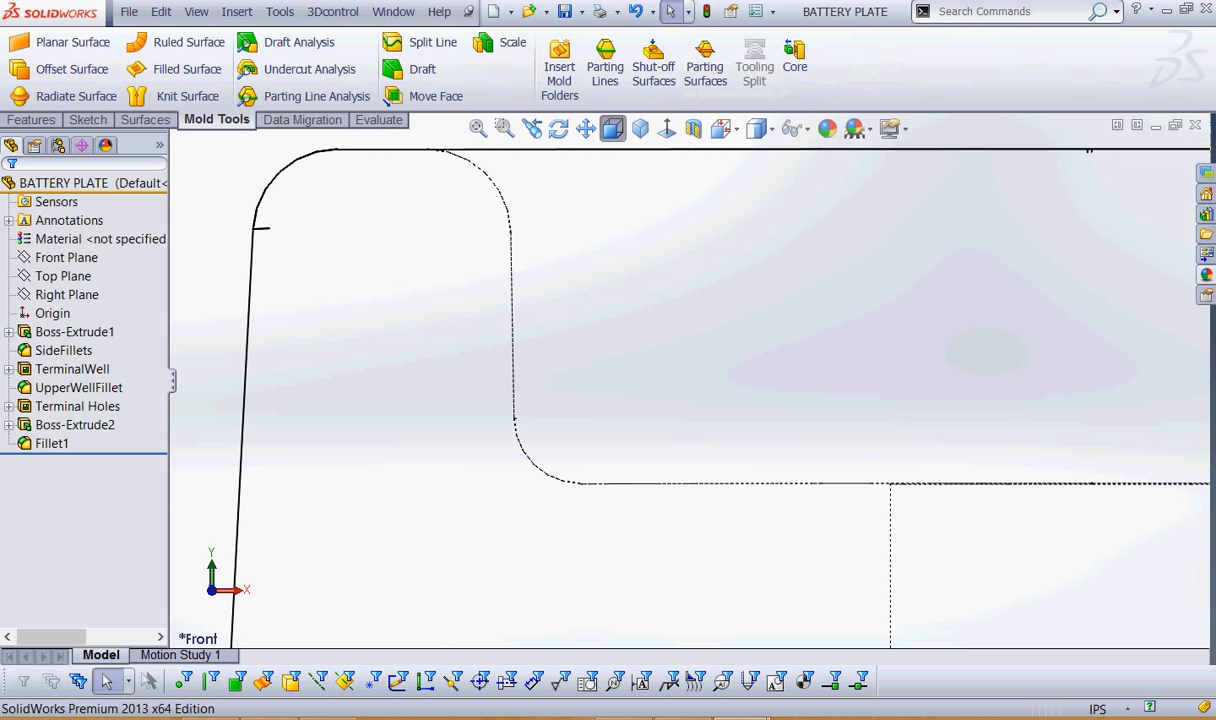
{"action": "mouse_move", "coordinate": [740, 716]}
{"action": "left_click", "coordinate": [607, 660]}
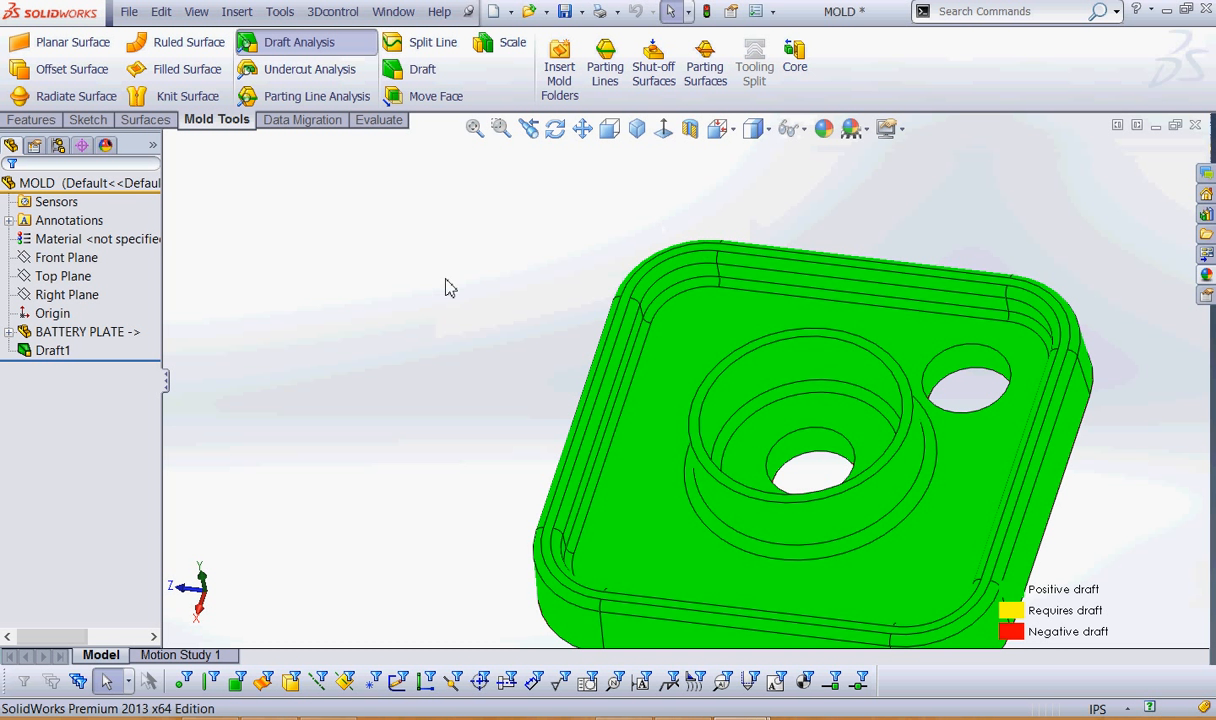
{"action": "scroll", "coordinate": [516, 300], "scroll_direction": "up", "scroll_amount": 2}
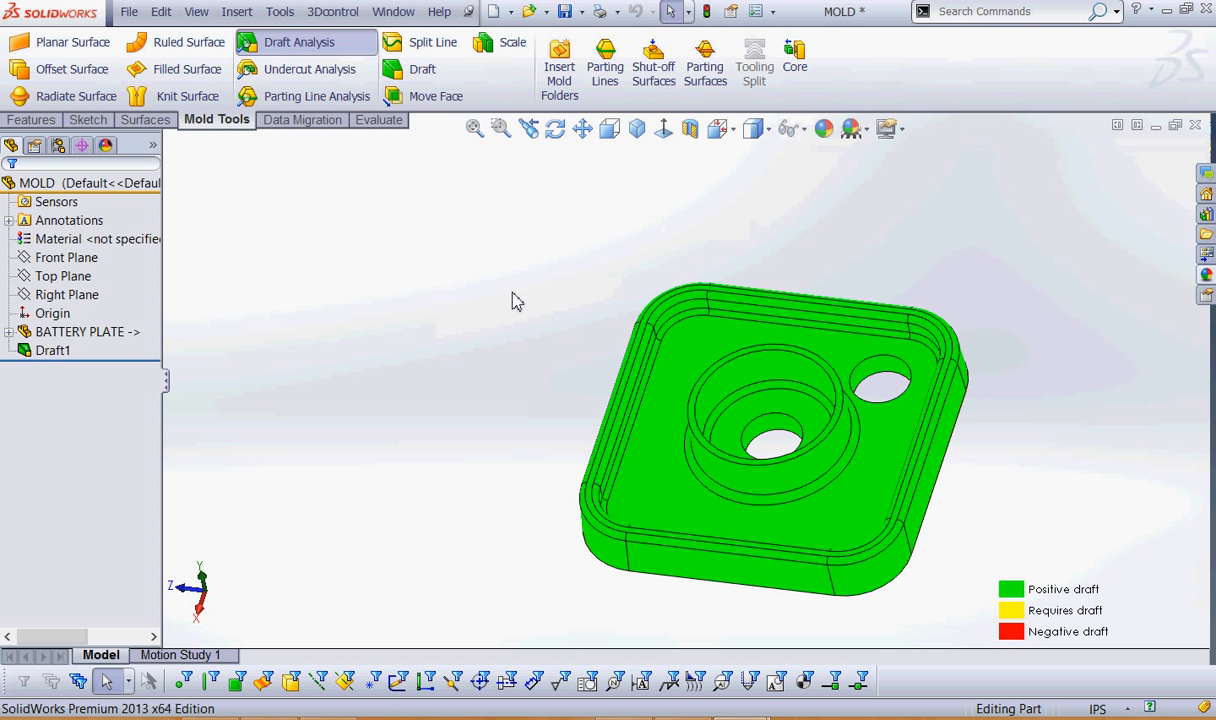
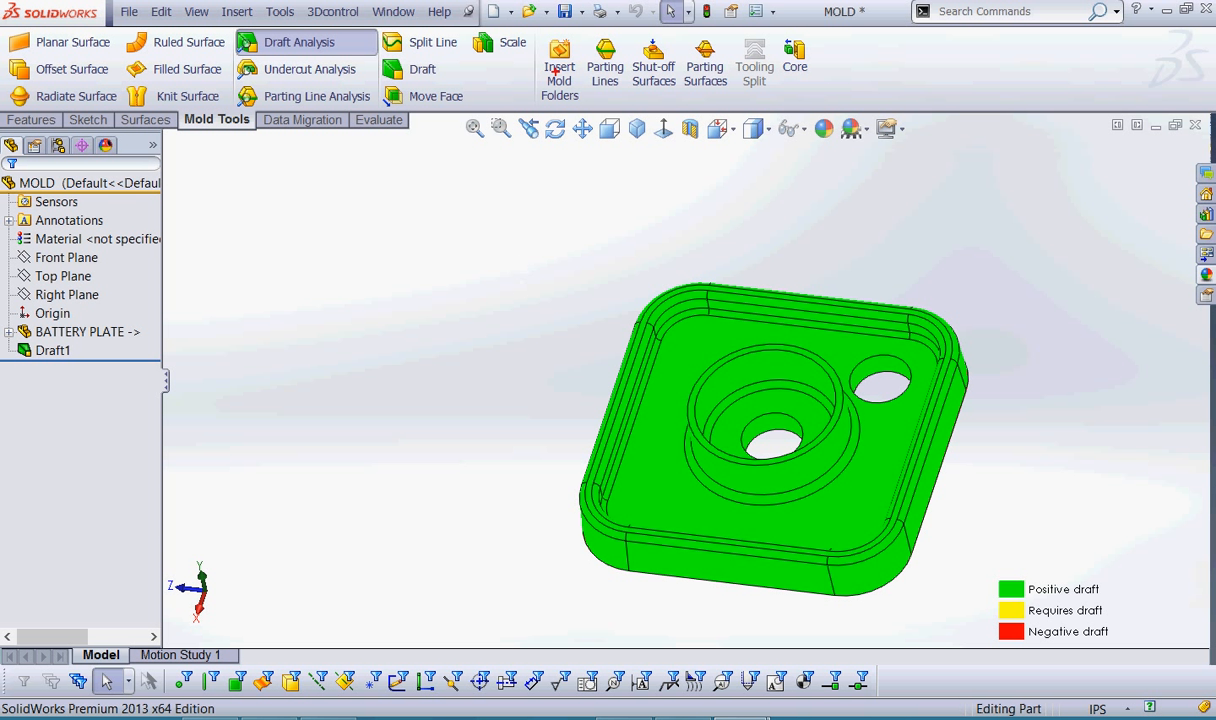
Save the MOLD part.
{"action": "mouse_move", "coordinate": [514, 22]}
{"action": "left_mouse_down"}
{"action": "mouse_move", "coordinate": [450, 45]}
{"action": "mouse_move", "coordinate": [508, 68]}
{"action": "mouse_move", "coordinate": [538, 20]}
{"action": "left_mouse_up"}
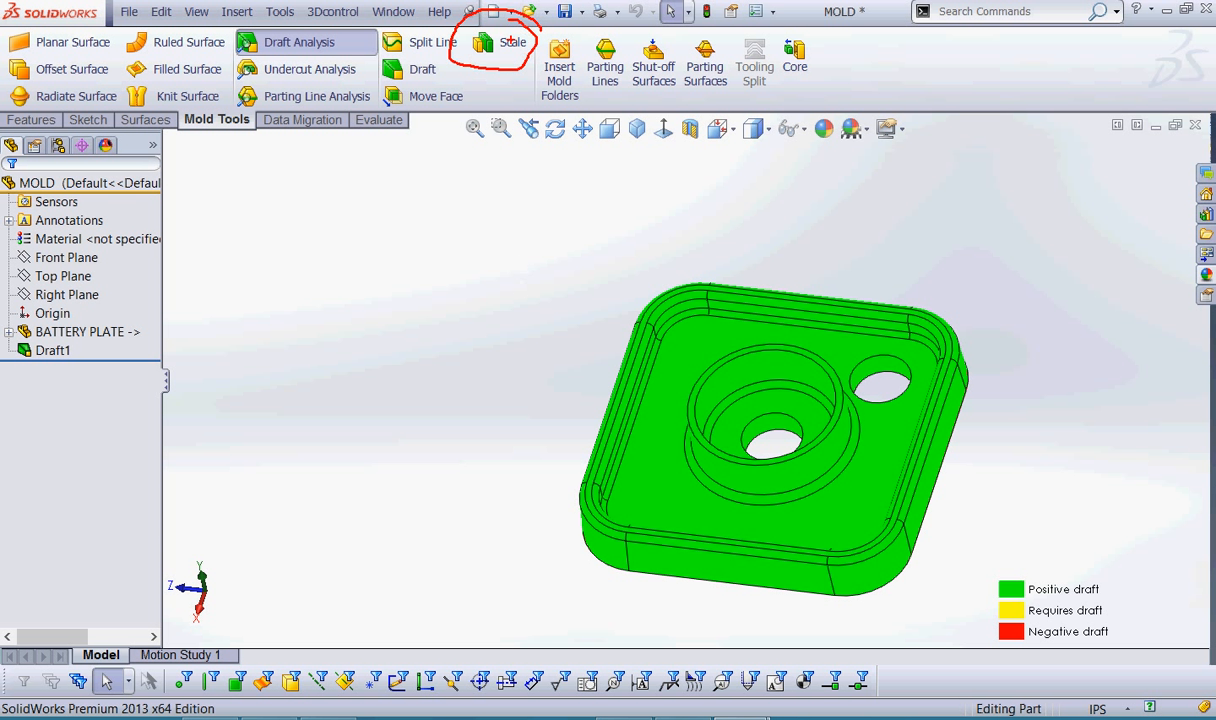
{"action": "left_click_drag", "start_coordinate": [488, 64], "coordinate": [484, 129]}
{"action": "mouse_move", "coordinate": [489, 64]}
{"action": "left_mouse_down"}
{"action": "mouse_move", "coordinate": [472, 78]}
{"action": "mouse_move", "coordinate": [511, 87]}
{"action": "left_mouse_up"}
{"action": "key", "text": "Escape"}
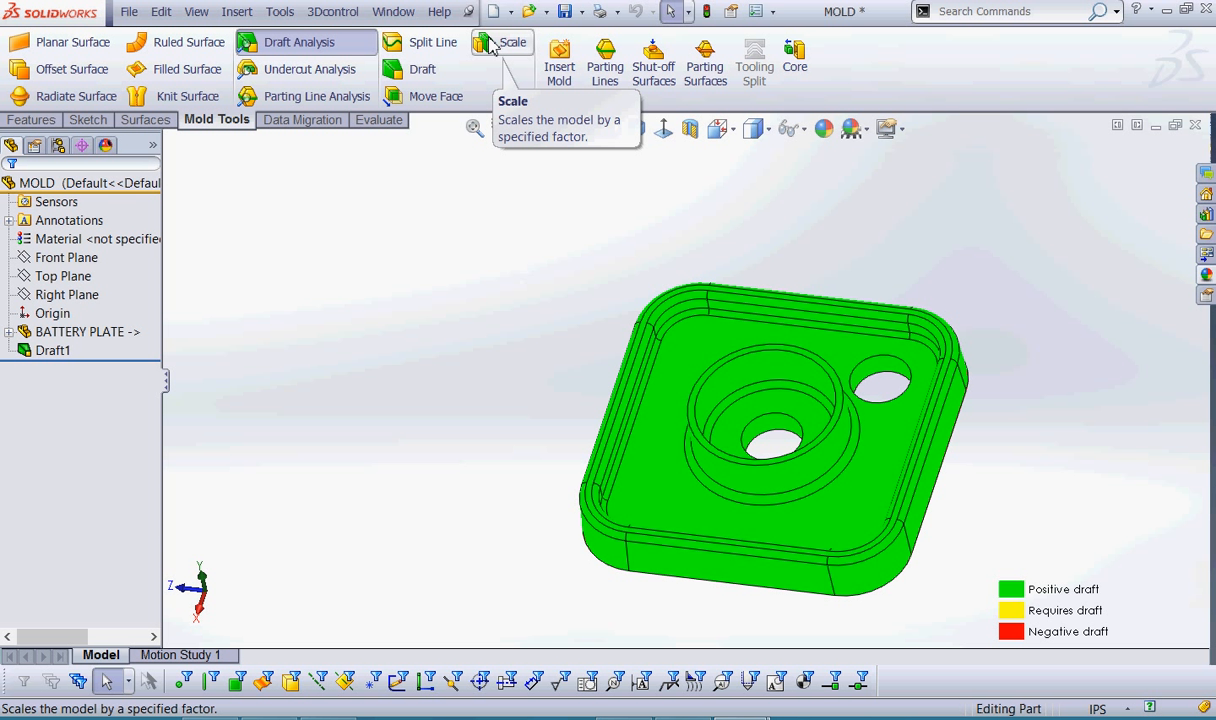
{"action": "key", "text": "ctrl+s"}
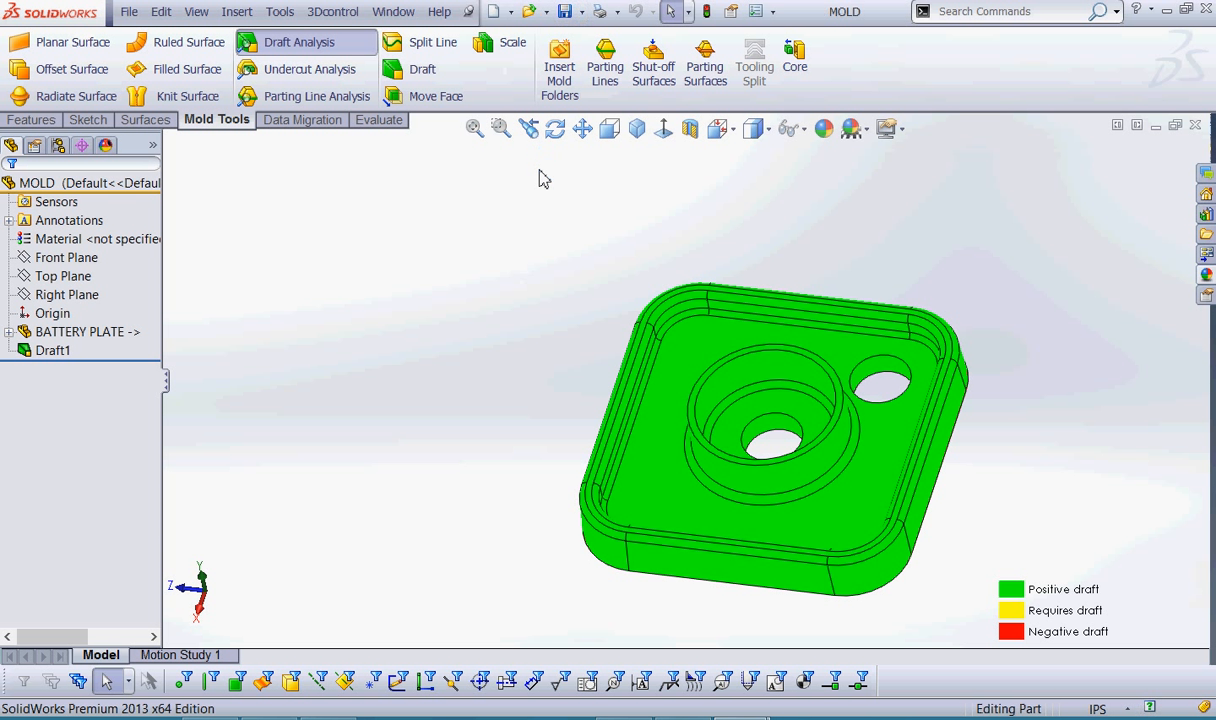
Scale the plate uniformly about its centroid by a factor of 1.2.
{"action": "left_click", "coordinate": [498, 46]}
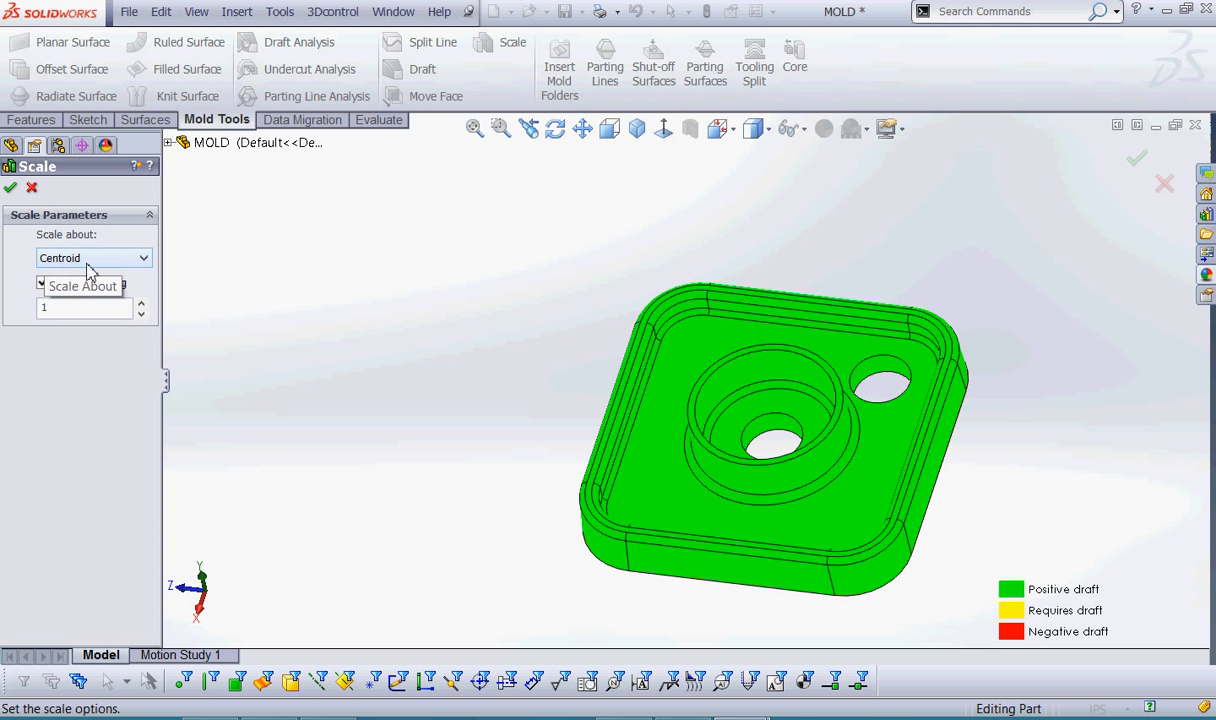
{"action": "double_click", "coordinate": [42, 307]}
{"action": "type", "text": "1.2"}
{"action": "left_click", "coordinate": [11, 189]}
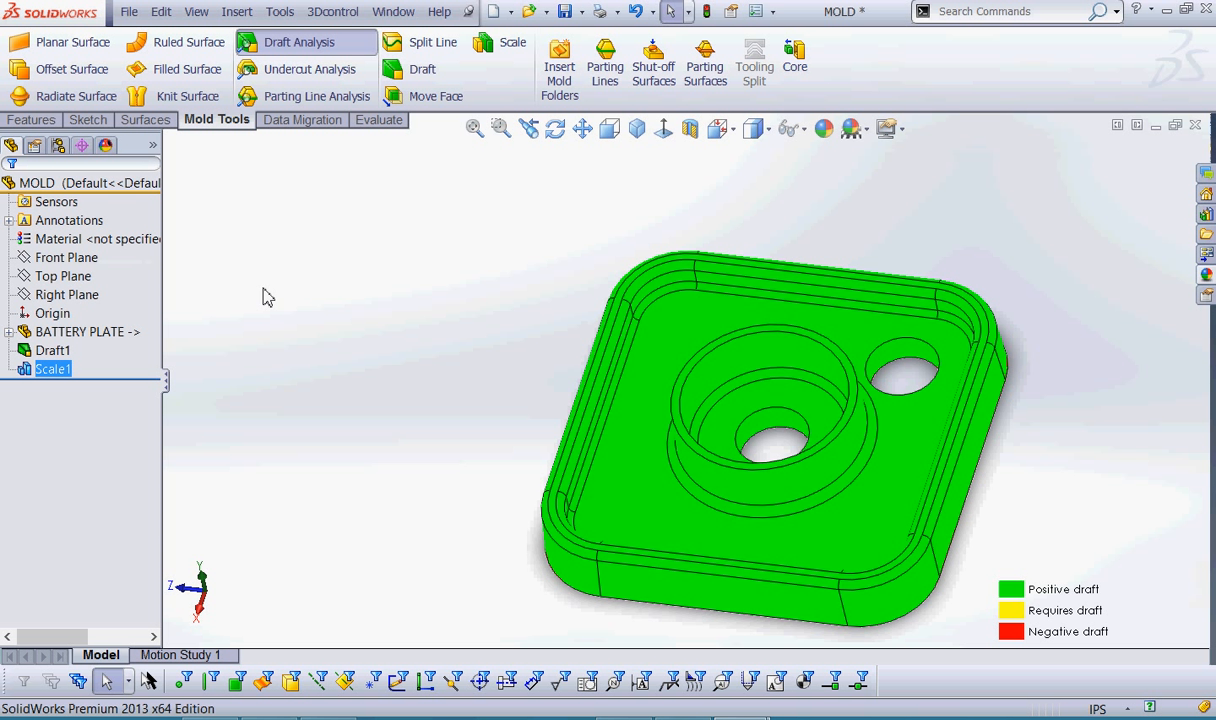
{"action": "key", "text": "ctrl+2"}
{"action": "left_click_drag", "start_coordinate": [76, 360], "coordinate": [48, 333]}
Turn on the display of temporary axes for the plate.
{"action": "left_click", "coordinate": [192, 12]}
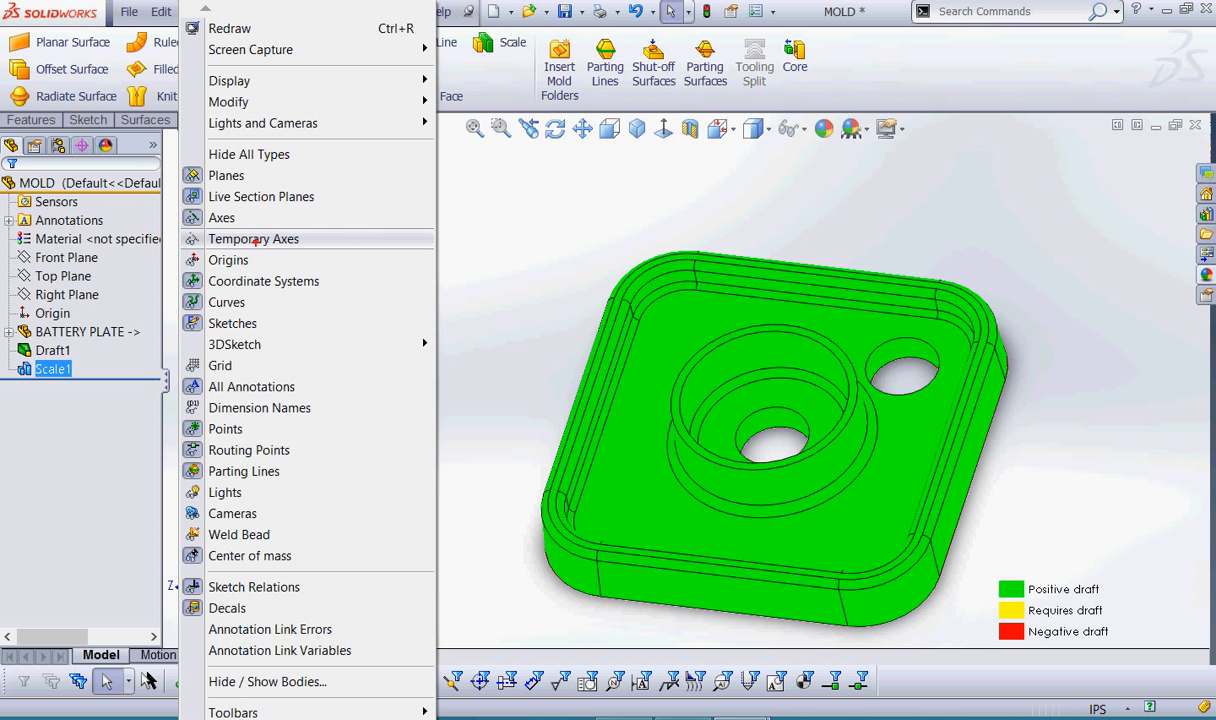
{"action": "left_click_drag", "start_coordinate": [318, 218], "coordinate": [324, 230]}
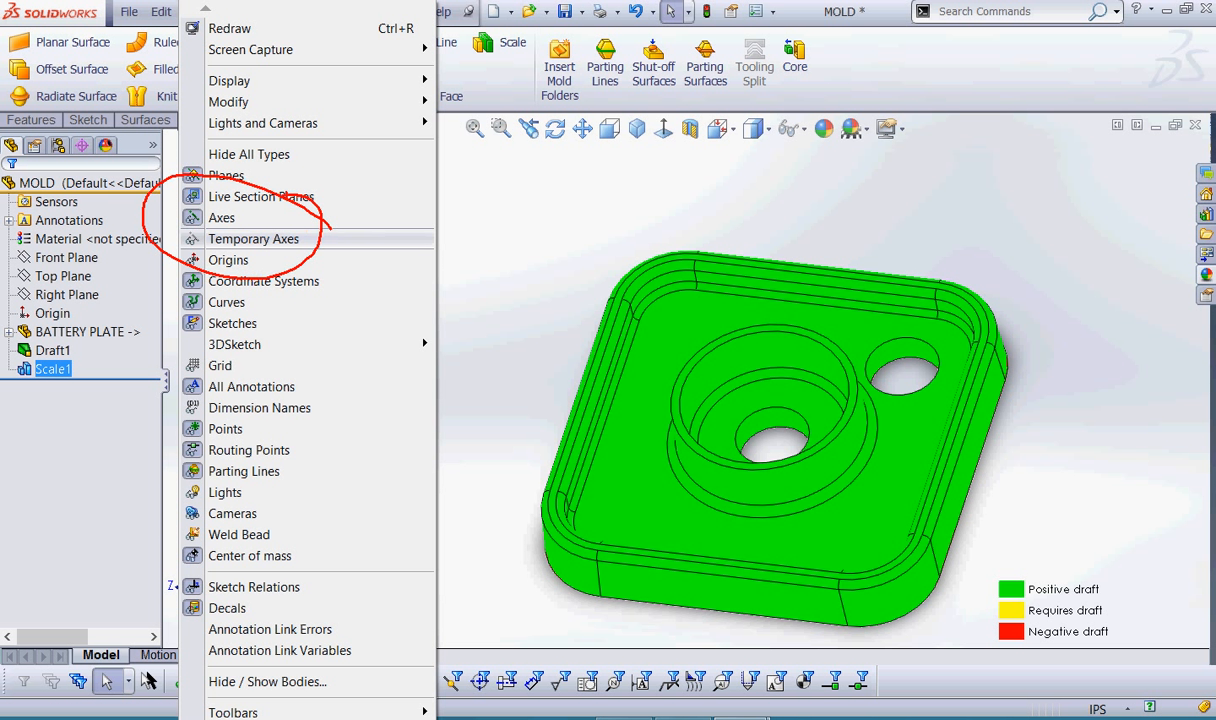
{"action": "left_click", "coordinate": [254, 239]}
{"action": "left_click", "coordinate": [192, 12]}
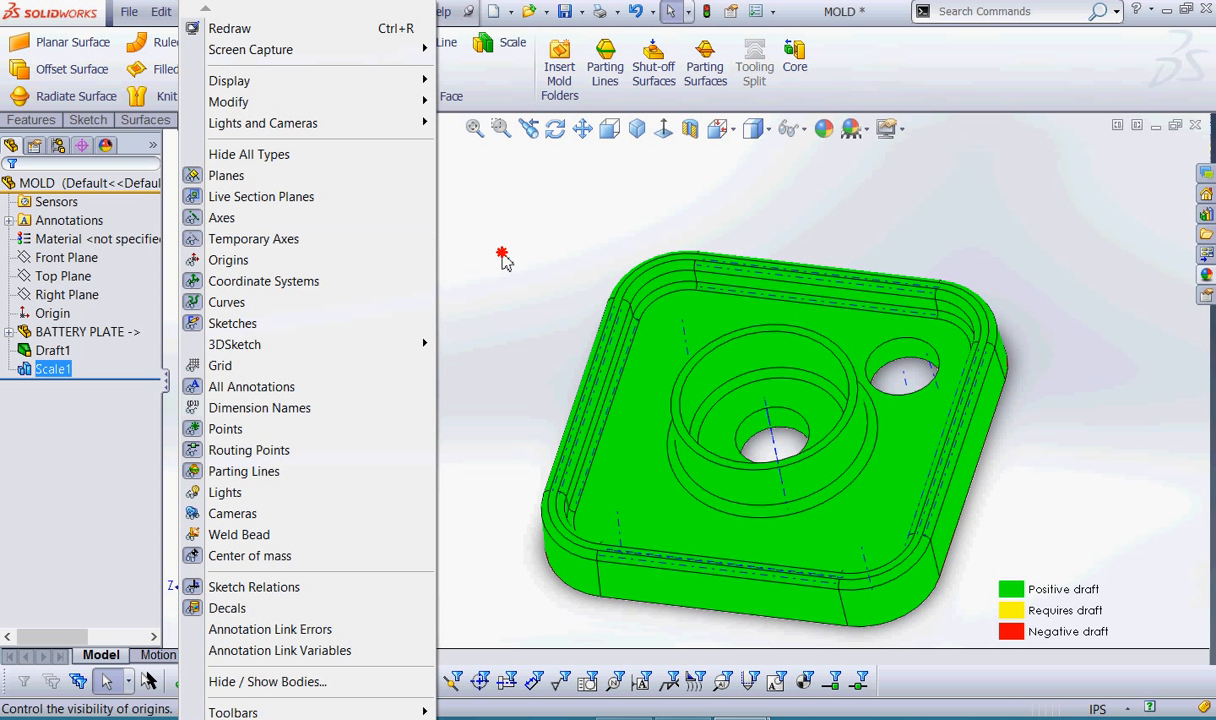
{"action": "left_click", "coordinate": [480, 357]}
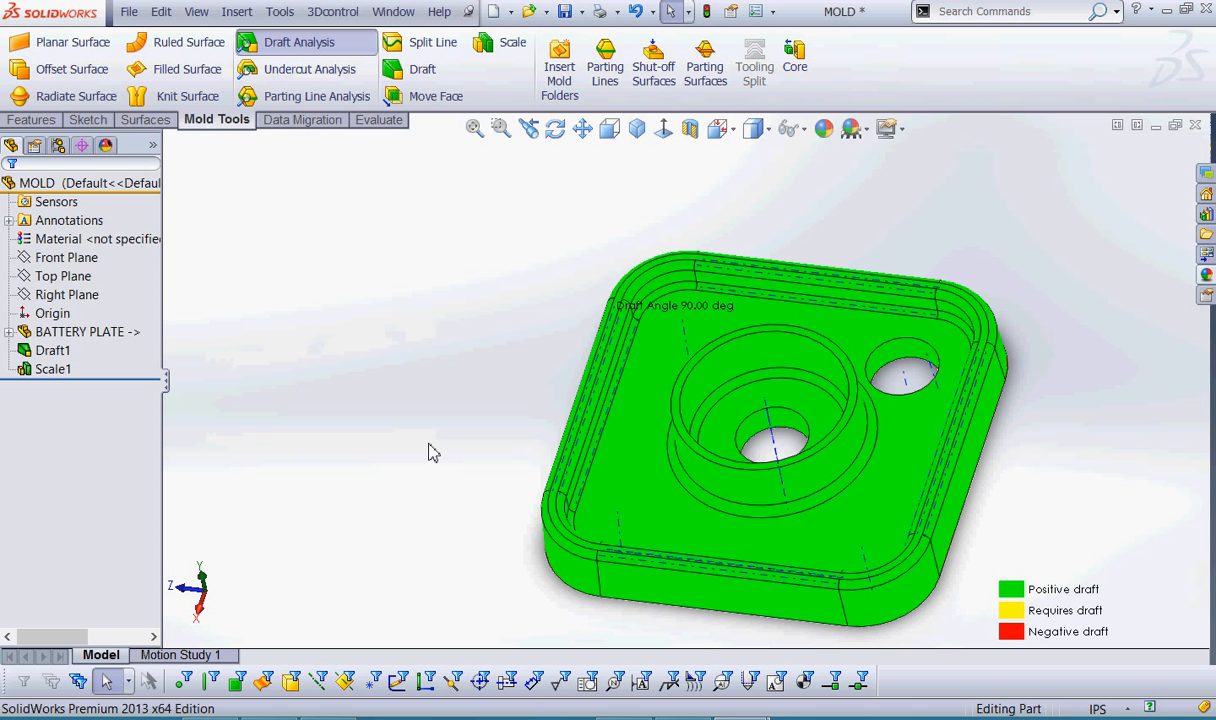
Turn off the draft analysis colors on the scaled plate.
{"action": "middle_click_drag", "start_coordinate": [430, 392], "coordinate": [456, 386]}
{"action": "scroll", "coordinate": [456, 389], "scroll_direction": "down", "scroll_amount": 8}
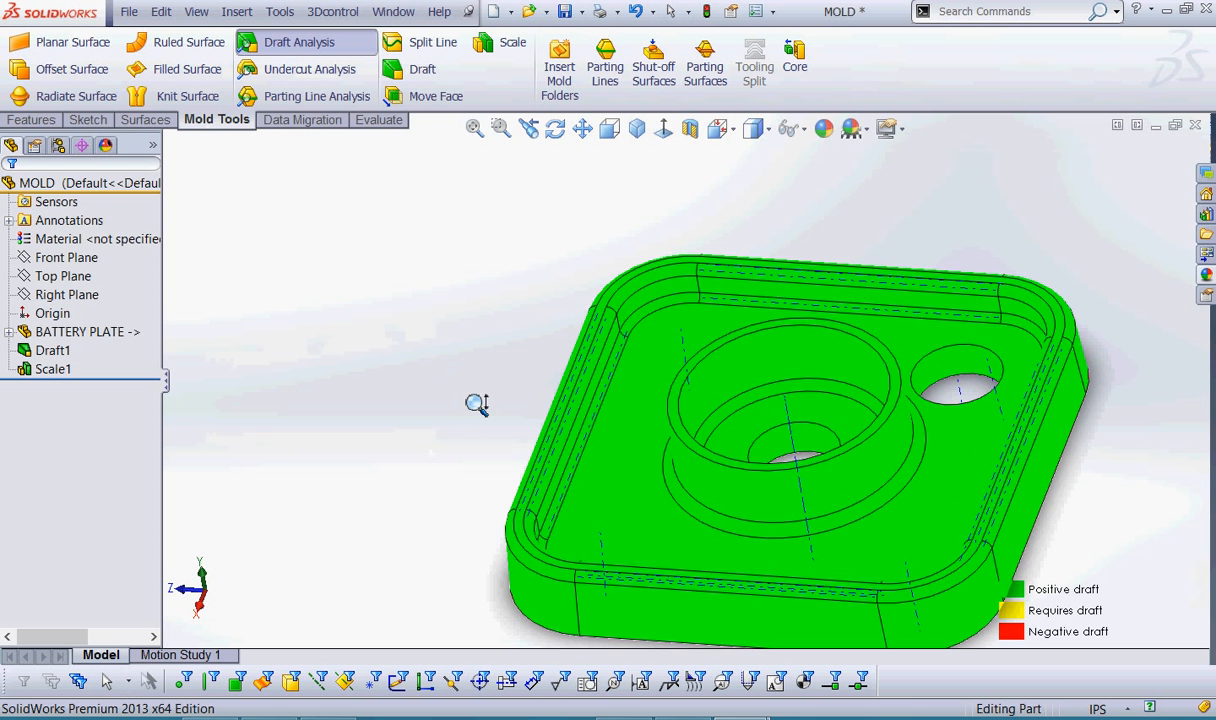
{"action": "scroll", "coordinate": [463, 473], "scroll_direction": "up", "scroll_amount": 10}
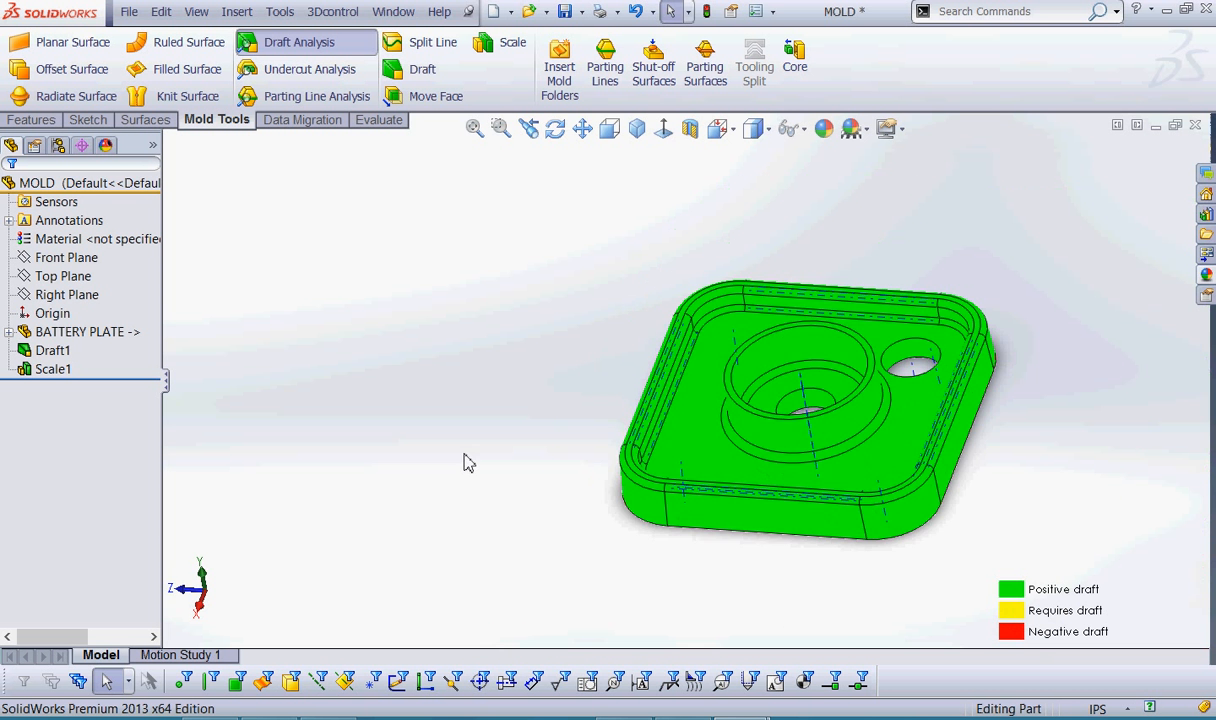
{"action": "middle_click_drag", "start_coordinate": [584, 524], "coordinate": [585, 300]}
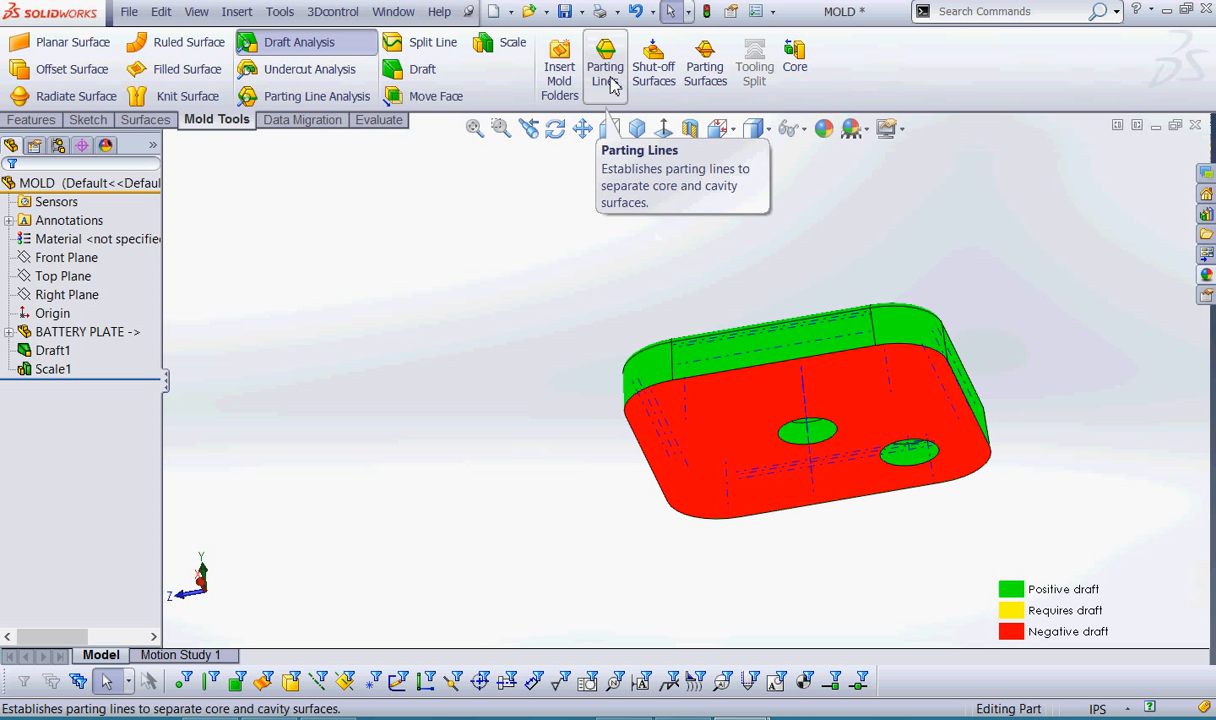
{"action": "left_click", "coordinate": [318, 44]}
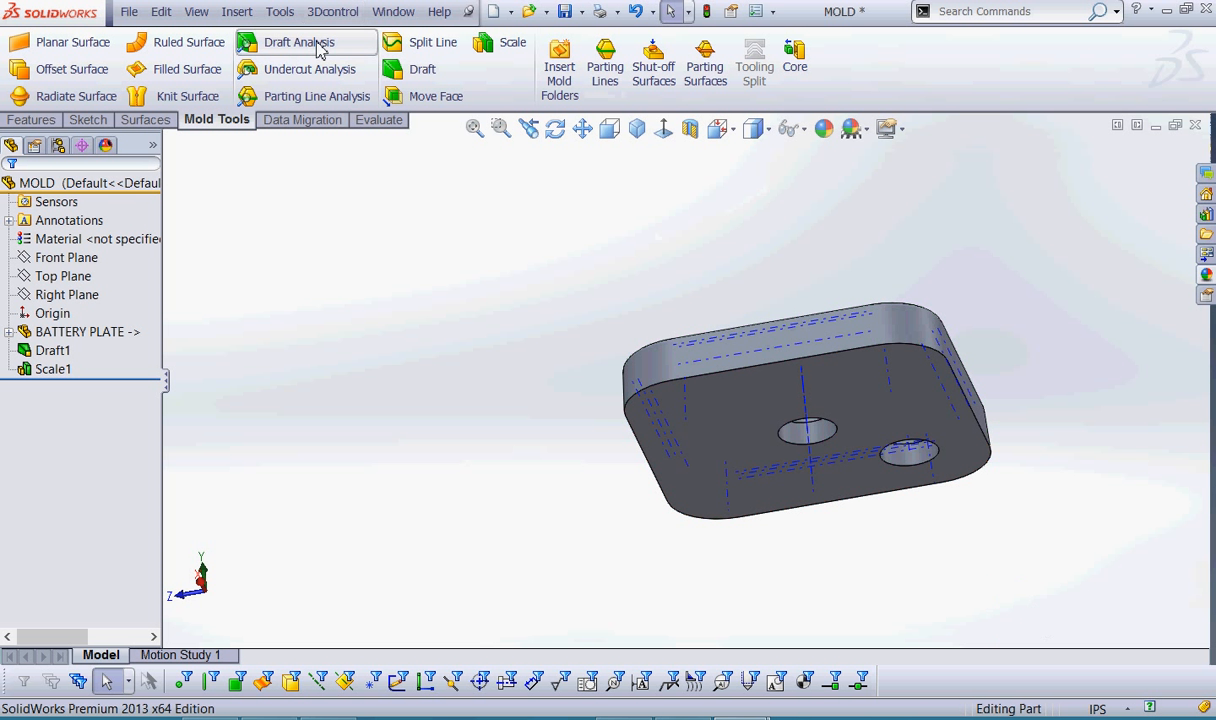
{"action": "key", "text": "ctrl+2"}
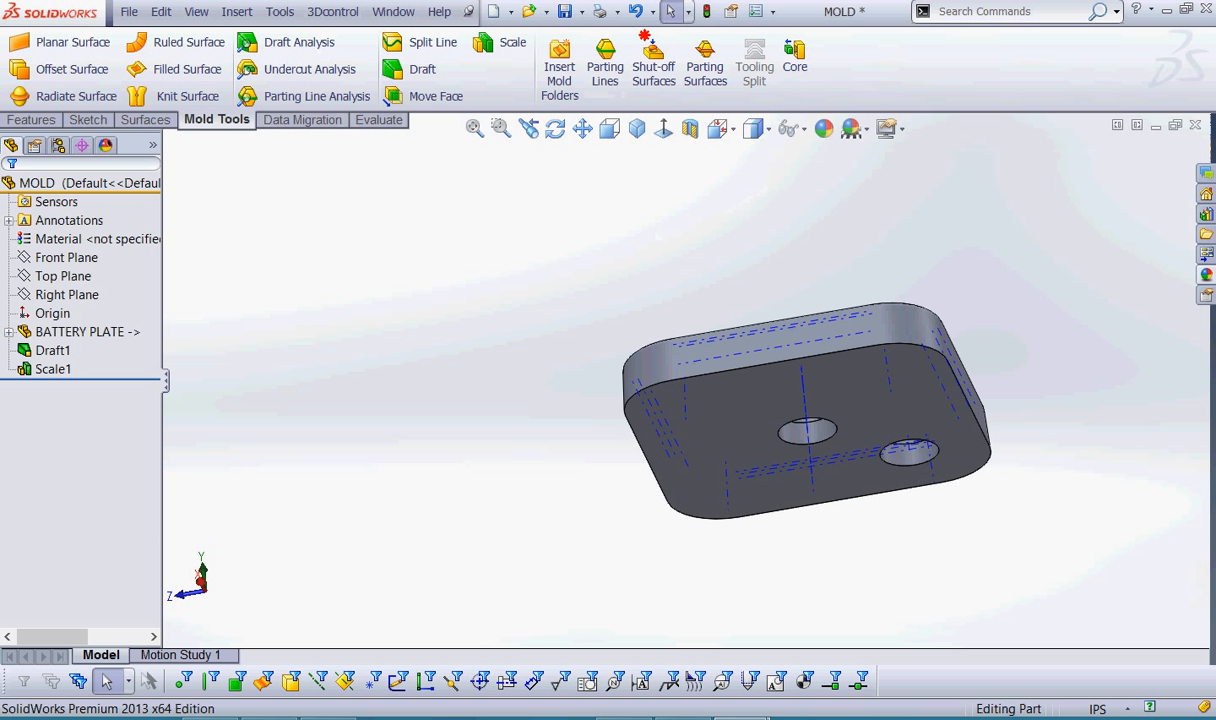
{"action": "mouse_move", "coordinate": [645, 35]}
{"action": "left_mouse_down"}
{"action": "mouse_move", "coordinate": [567, 82]}
{"action": "mouse_move", "coordinate": [603, 18]}
{"action": "left_mouse_up"}
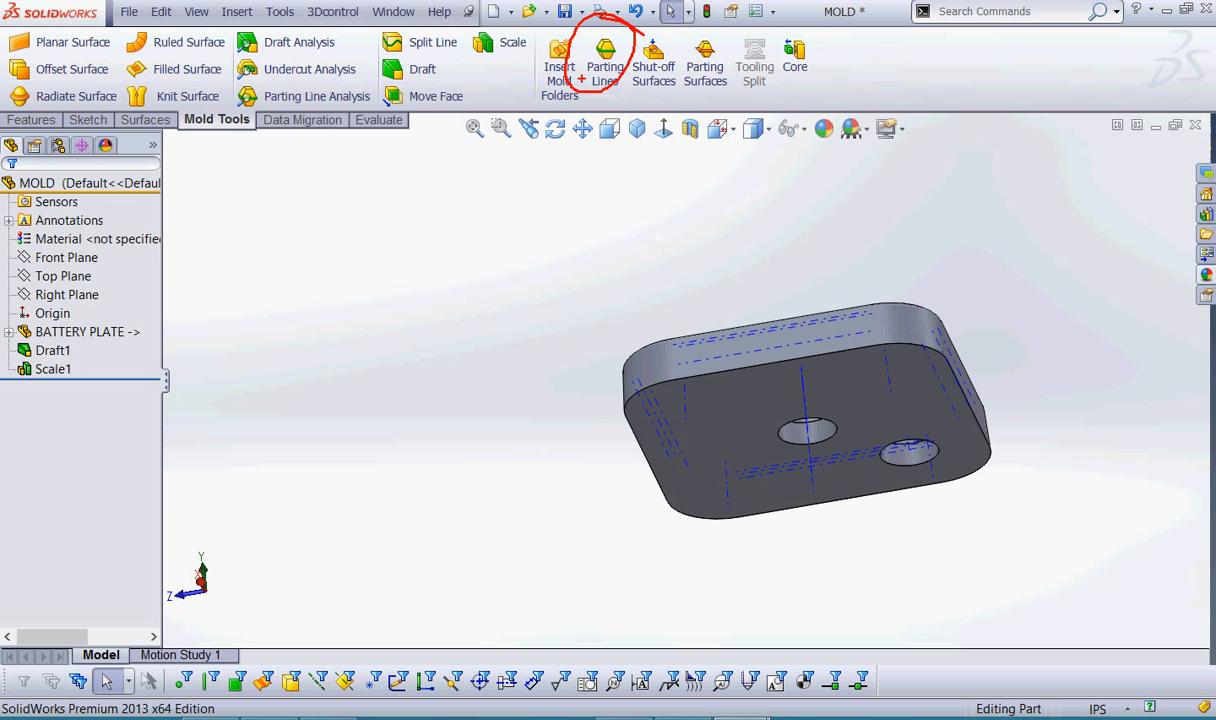
{"action": "mouse_move", "coordinate": [244, 52]}
{"action": "left_mouse_down"}
{"action": "mouse_move", "coordinate": [255, 17]}
{"action": "mouse_move", "coordinate": [246, 55]}
{"action": "left_mouse_up"}
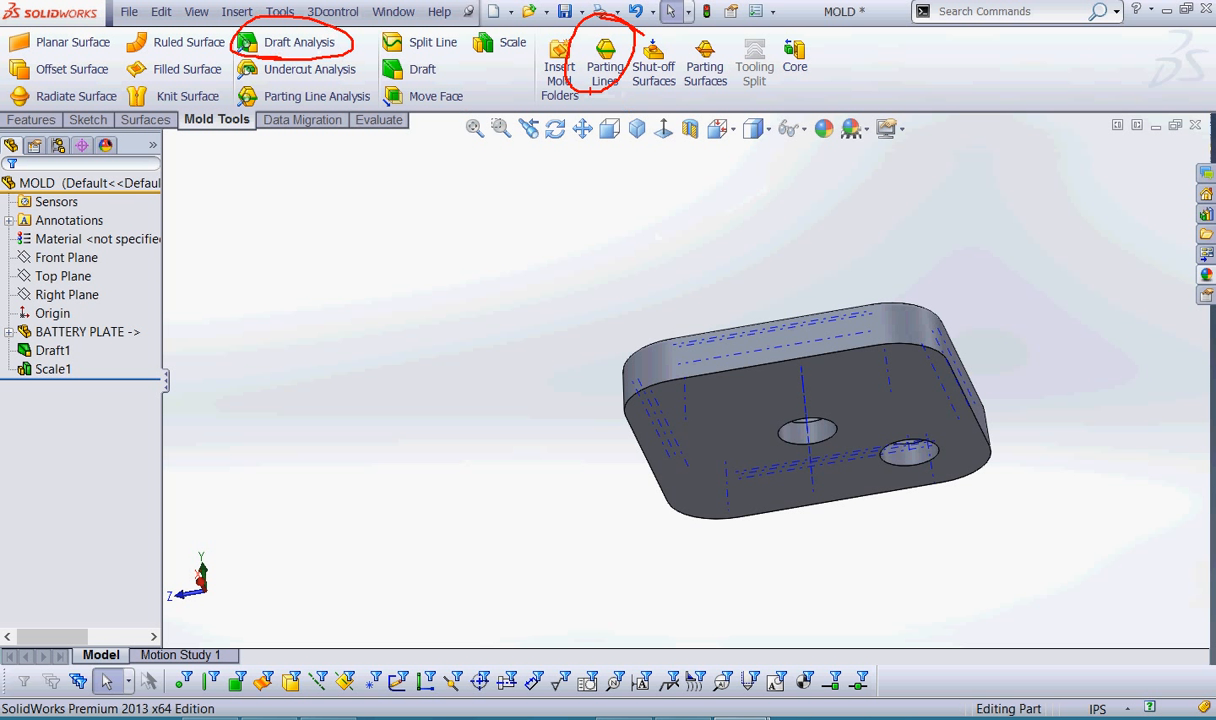
{"action": "left_click_drag", "start_coordinate": [563, 78], "coordinate": [542, 190]}
{"action": "mouse_move", "coordinate": [589, 84]}
{"action": "left_mouse_down"}
{"action": "mouse_move", "coordinate": [567, 101]}
{"action": "mouse_move", "coordinate": [594, 105]}
{"action": "left_mouse_up"}
{"action": "key", "text": "Escape"}
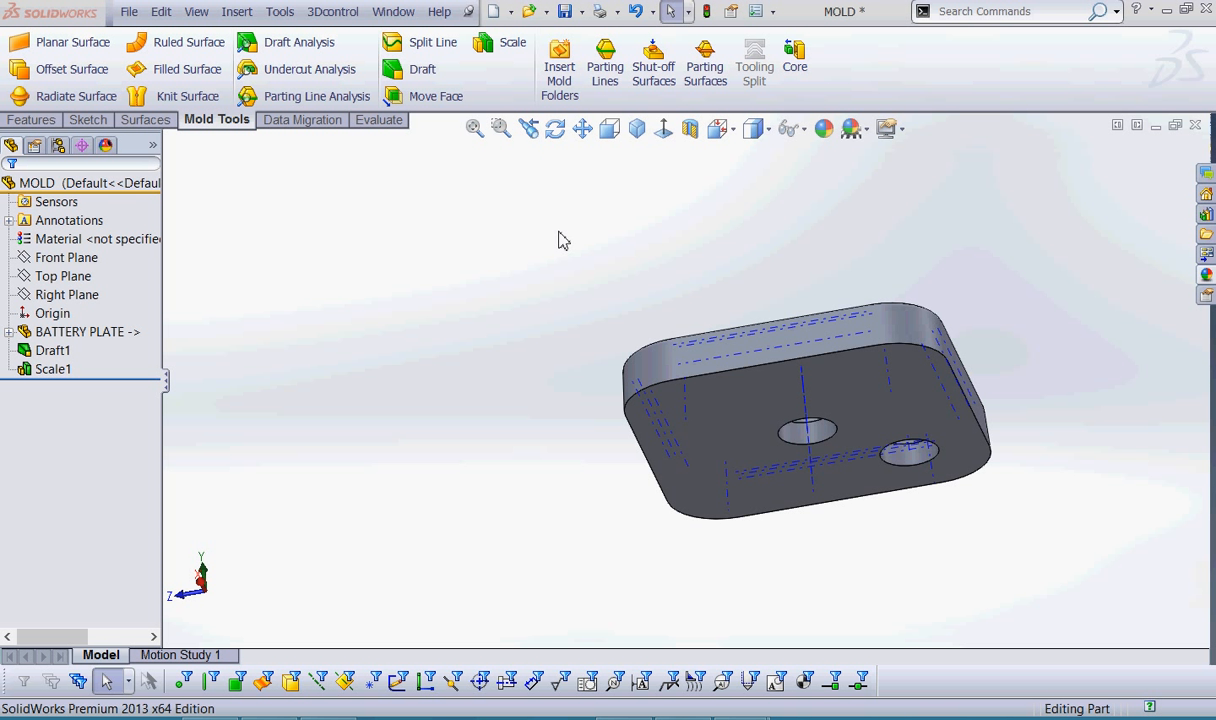
Create a parting line around the plate's flat underside, using that face as the reversed pull direction and a 1-degree draft analysis.
{"action": "left_click", "coordinate": [608, 72]}
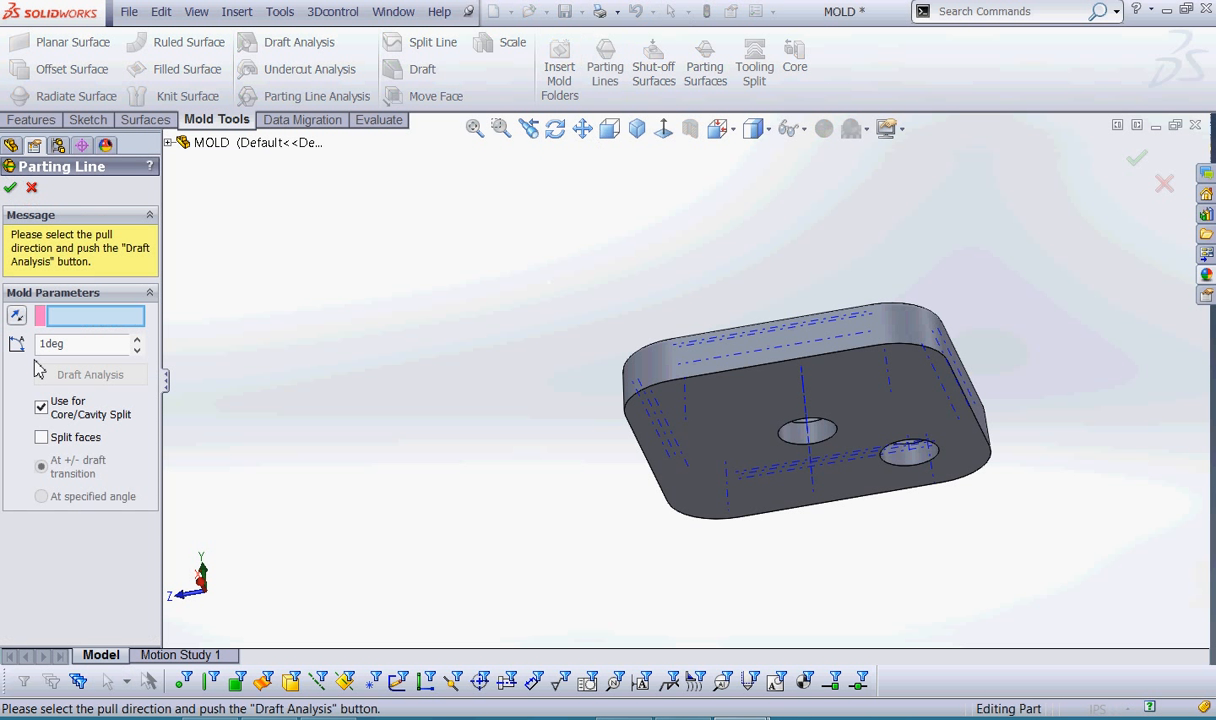
{"action": "left_click", "coordinate": [717, 437]}
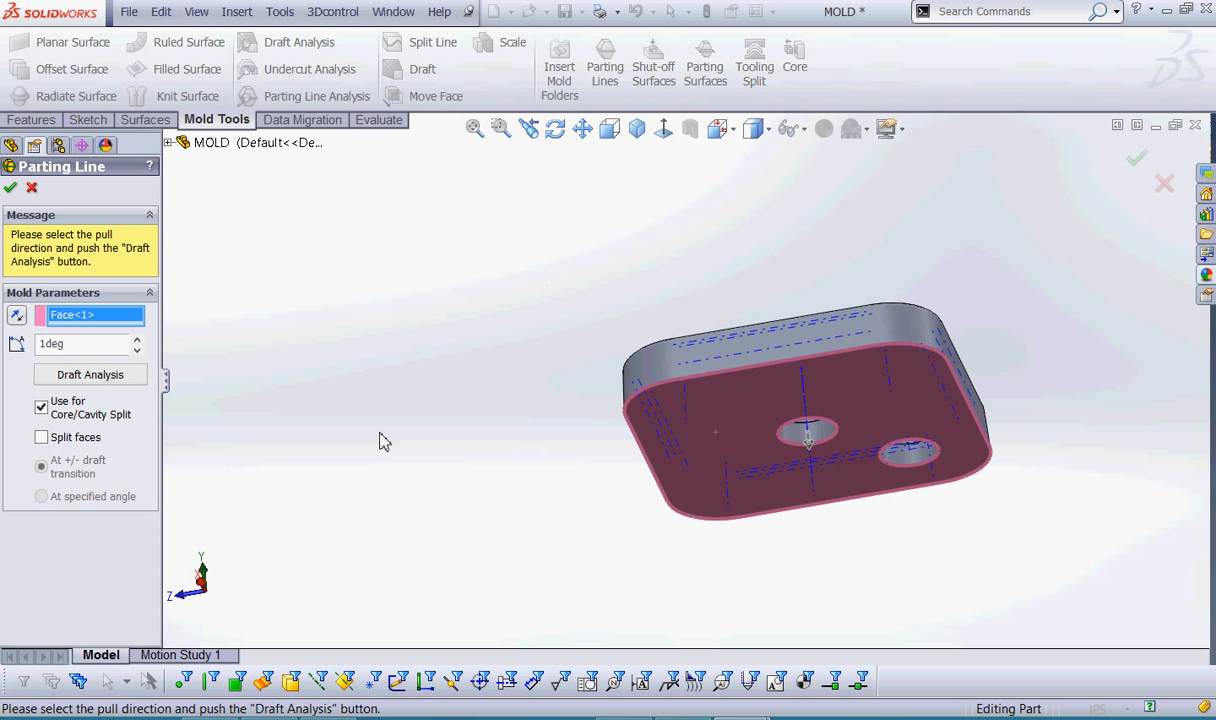
{"action": "left_click", "coordinate": [16, 316]}
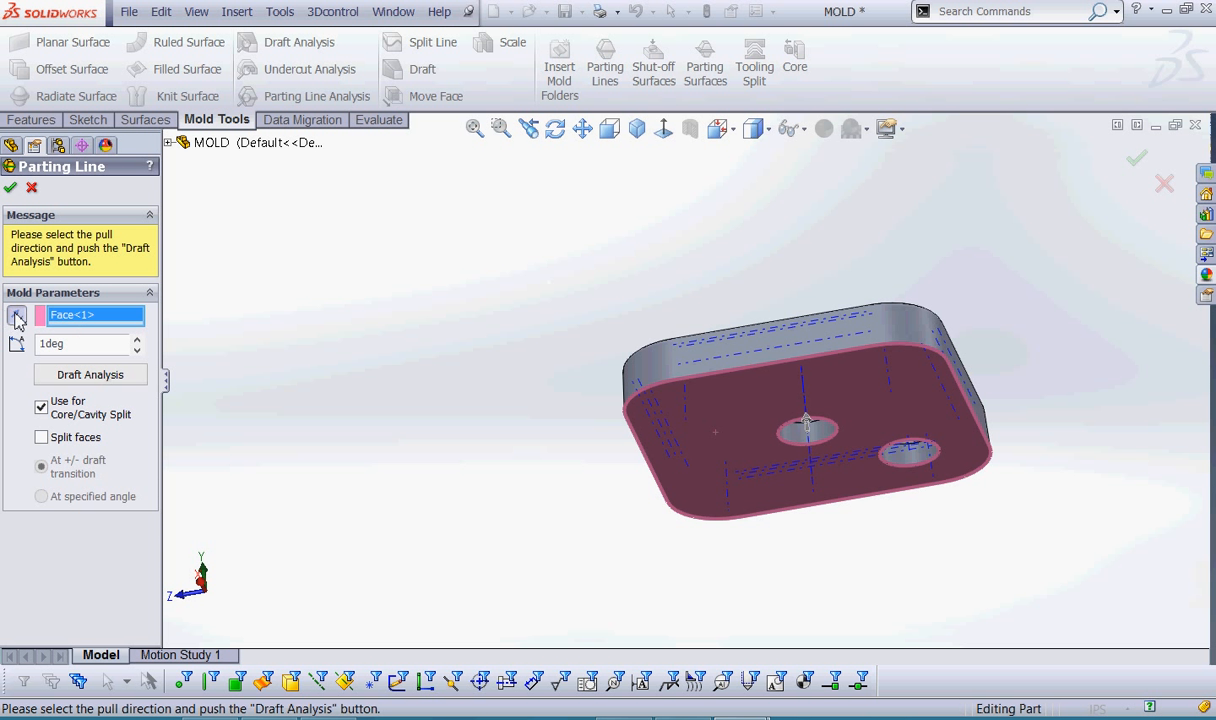
{"action": "left_click", "coordinate": [100, 375]}
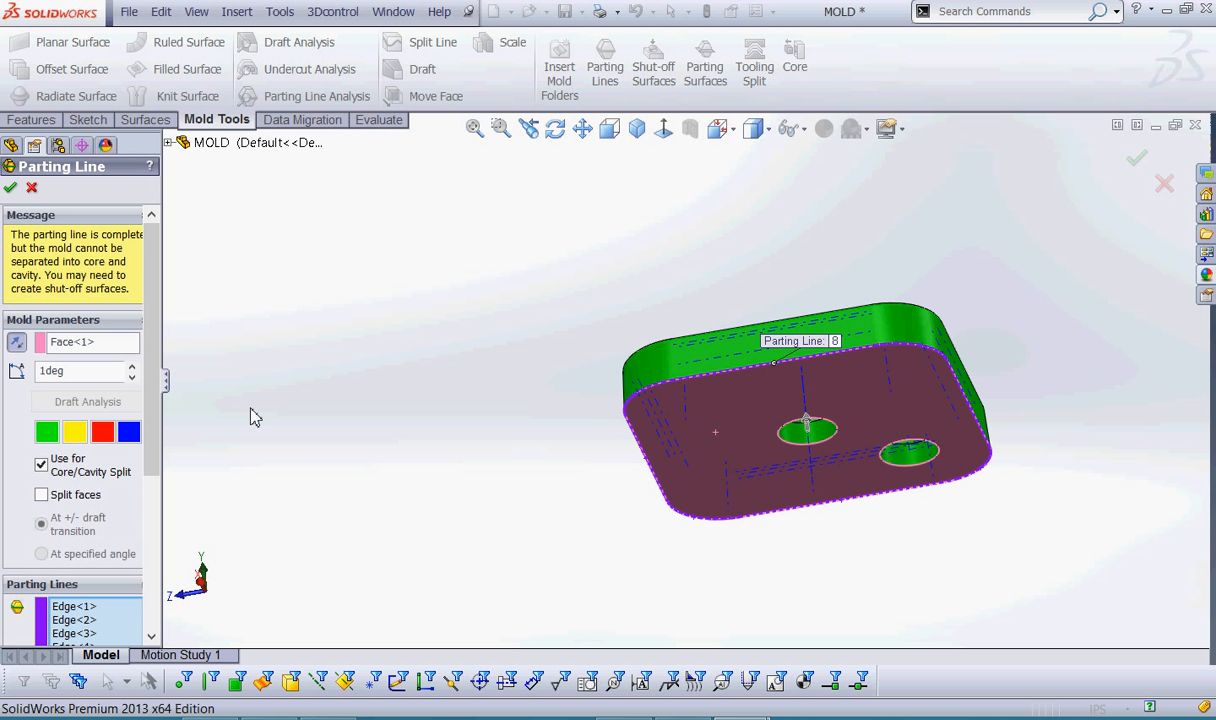
{"action": "left_click_drag", "start_coordinate": [155, 456], "coordinate": [158, 605]}
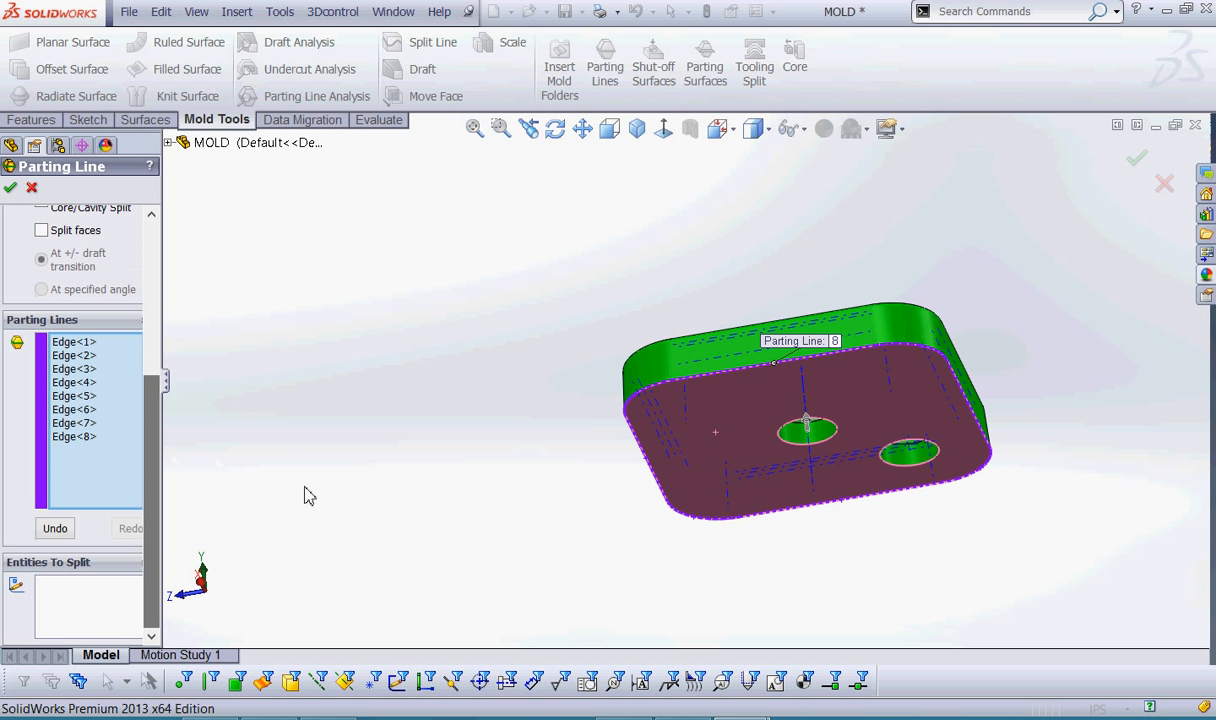
{"action": "mouse_move", "coordinate": [125, 318]}
{"action": "left_mouse_down"}
{"action": "mouse_move", "coordinate": [14, 360]}
{"action": "mouse_move", "coordinate": [125, 478]}
{"action": "mouse_move", "coordinate": [100, 302]}
{"action": "left_mouse_up"}
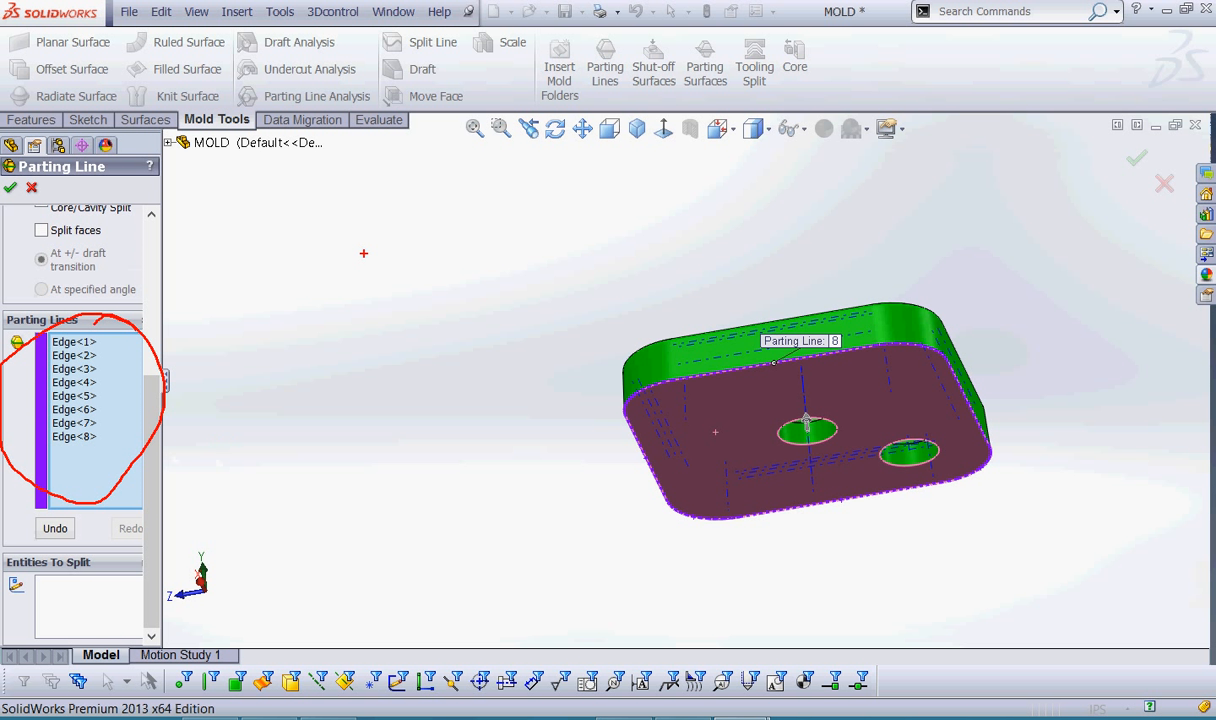
{"action": "key", "text": "Escape"}
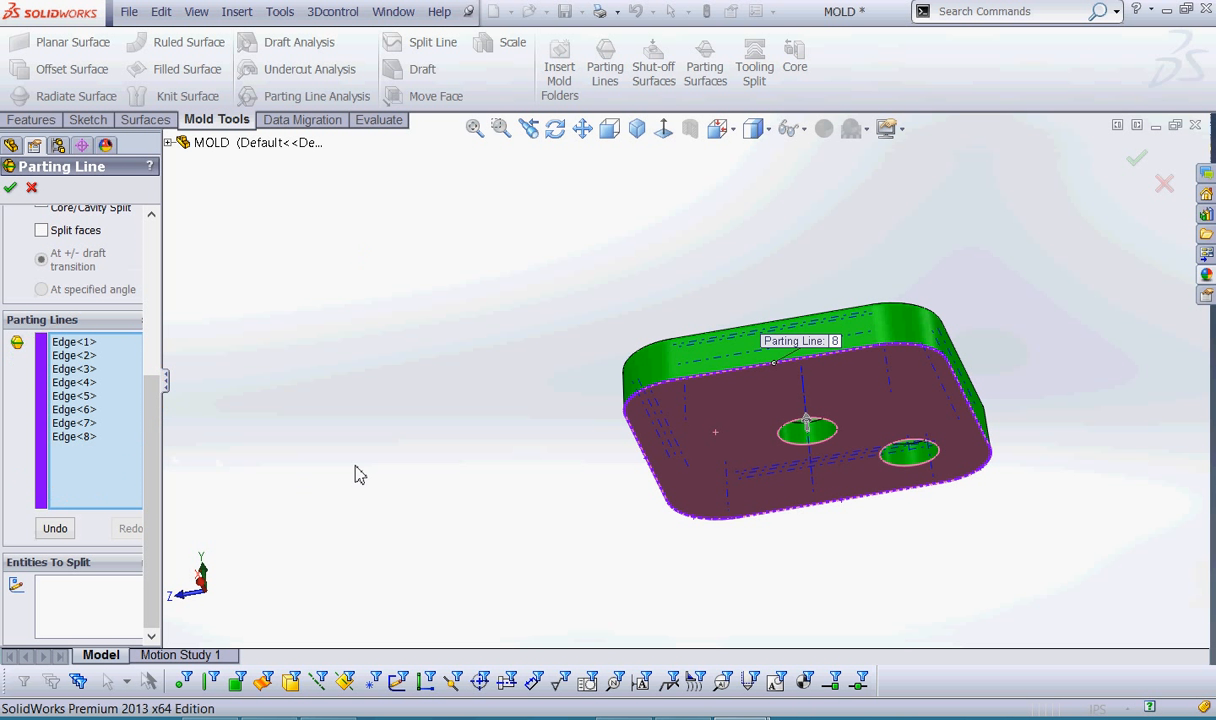
{"action": "left_click", "coordinate": [13, 190]}
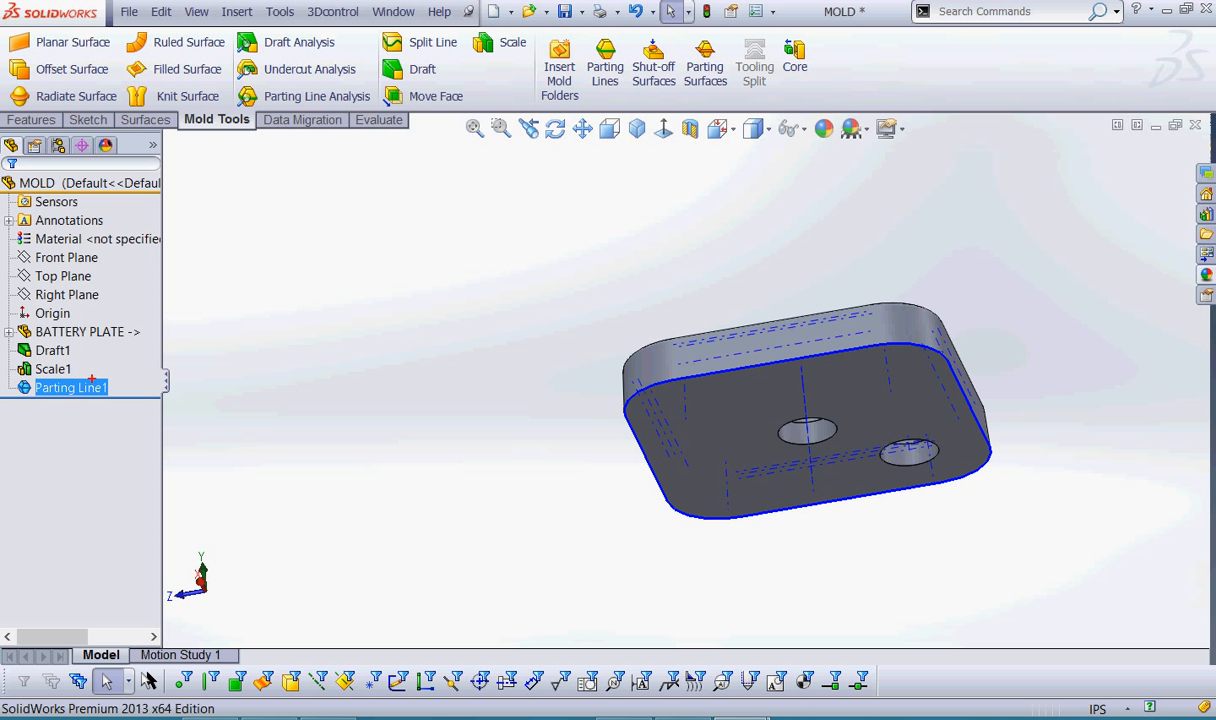
{"action": "mouse_move", "coordinate": [128, 379]}
{"action": "left_mouse_down"}
{"action": "mouse_move", "coordinate": [147, 396]}
{"action": "mouse_move", "coordinate": [110, 362]}
{"action": "mouse_move", "coordinate": [192, 391]}
{"action": "mouse_move", "coordinate": [128, 389]}
{"action": "mouse_move", "coordinate": [165, 405]}
{"action": "left_mouse_up"}
{"action": "mouse_move", "coordinate": [640, 276]}
{"action": "left_mouse_down"}
{"action": "mouse_move", "coordinate": [733, 340]}
{"action": "mouse_move", "coordinate": [740, 368]}
{"action": "mouse_move", "coordinate": [715, 357]}
{"action": "left_mouse_up"}
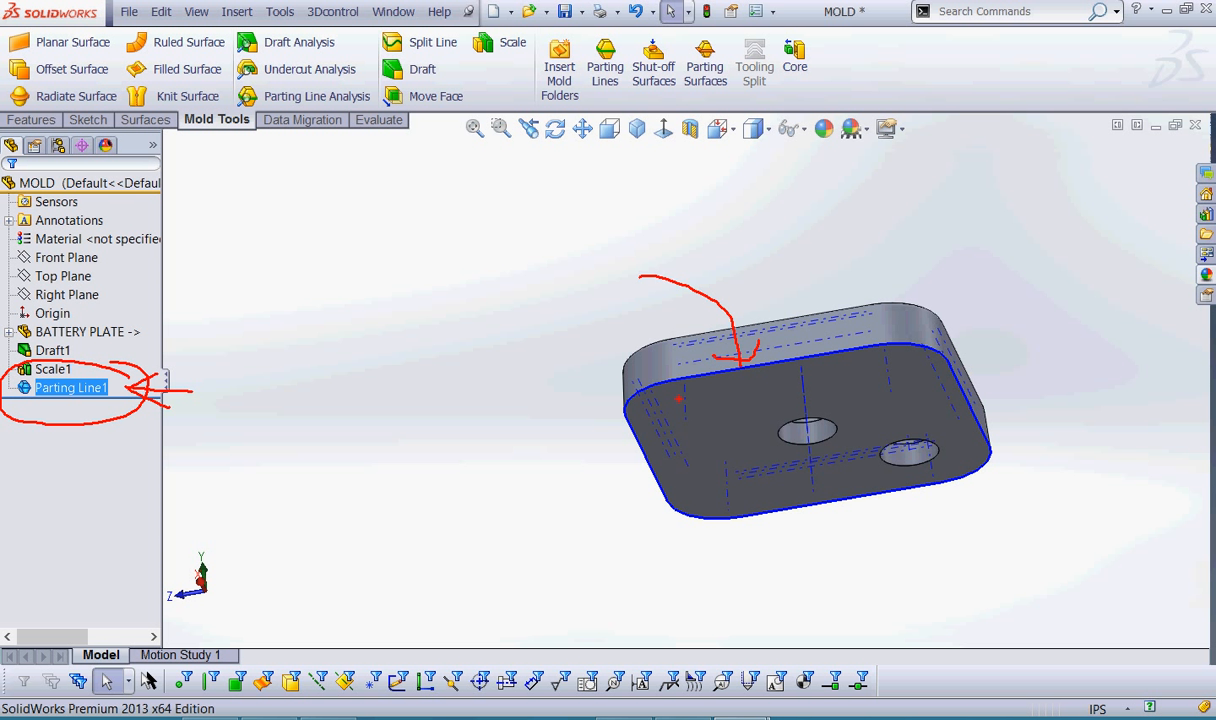
{"action": "key", "text": "Escape"}
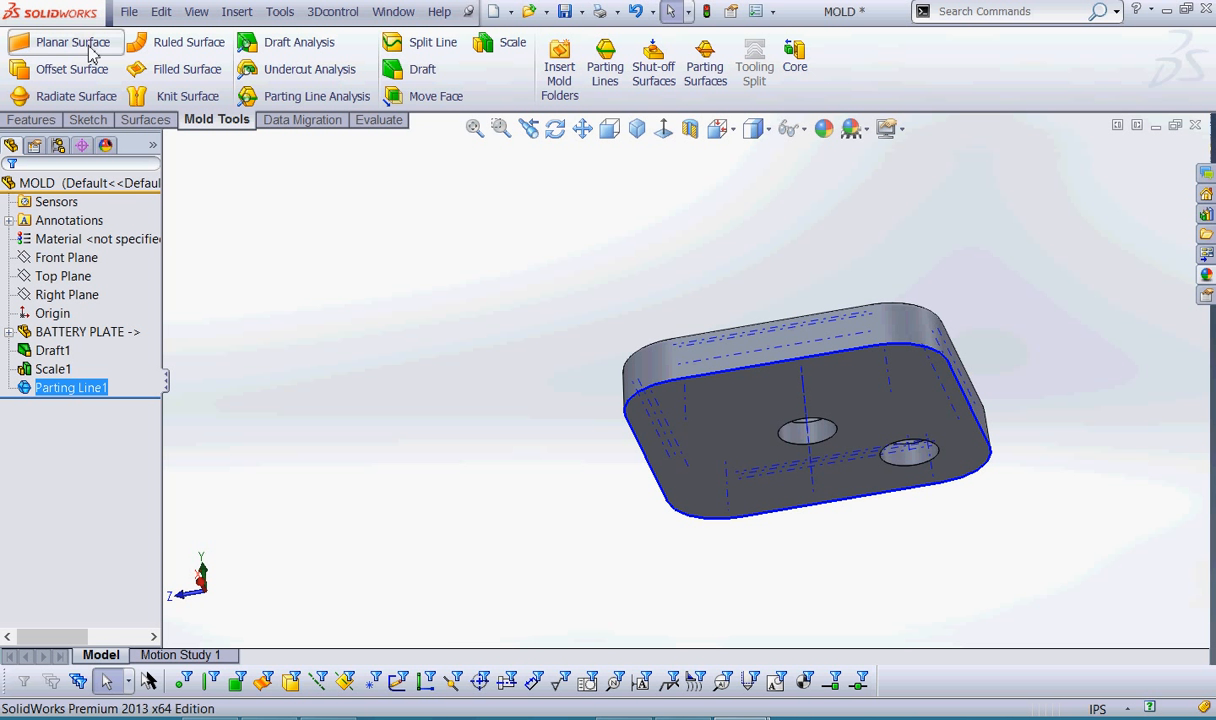
Hide the temporary axes and save the MOLD part with its parting line.
{"action": "left_click", "coordinate": [196, 11]}
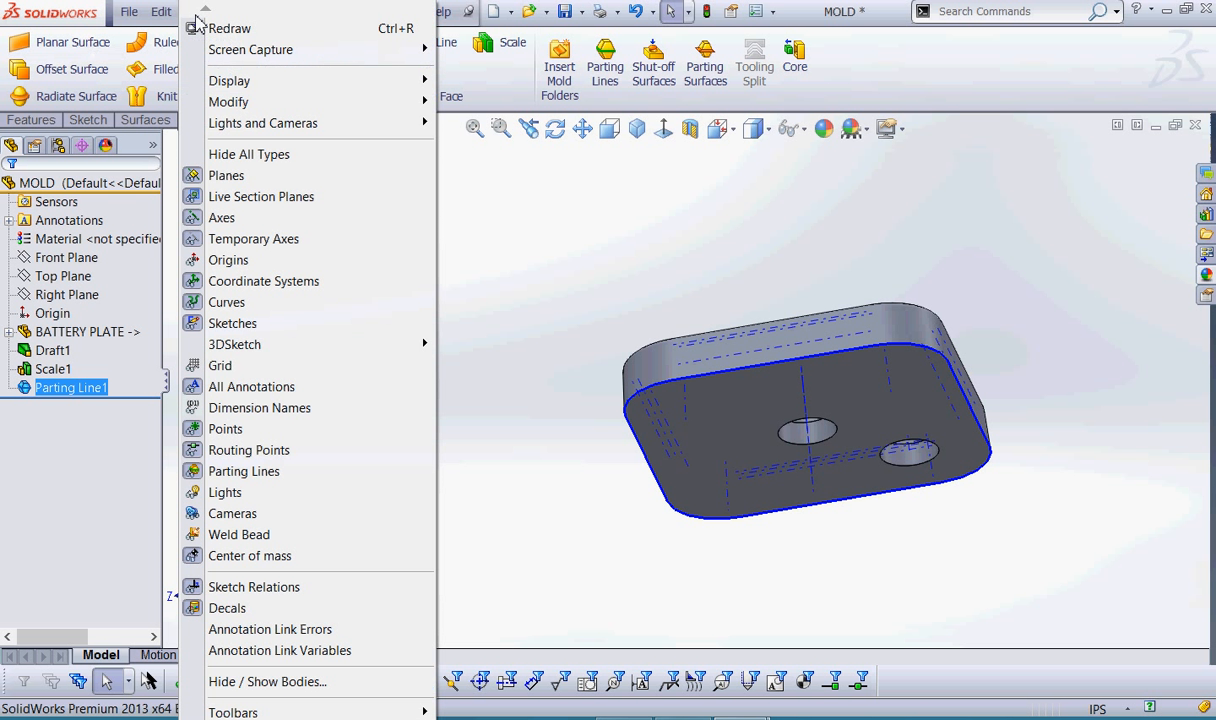
{"action": "left_click", "coordinate": [254, 239]}
{"action": "middle_click_drag", "start_coordinate": [583, 554], "coordinate": [470, 429]}
{"action": "left_click", "coordinate": [81, 392]}
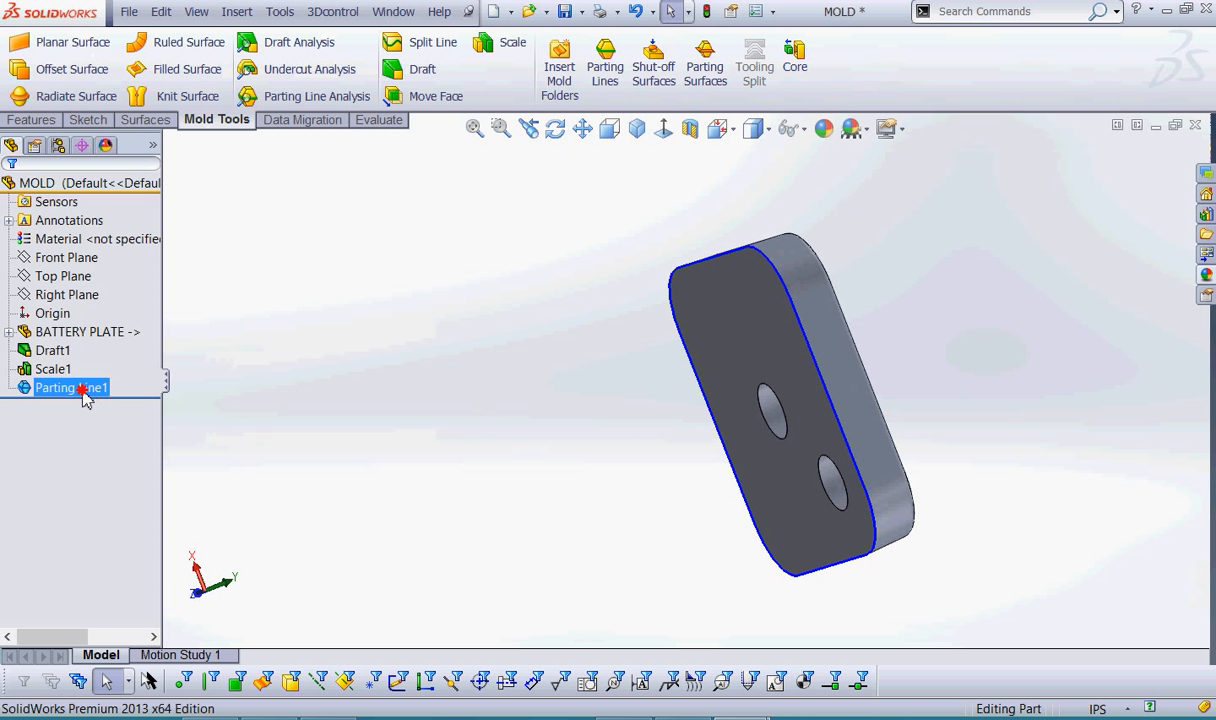
{"action": "left_click", "coordinate": [85, 393]}
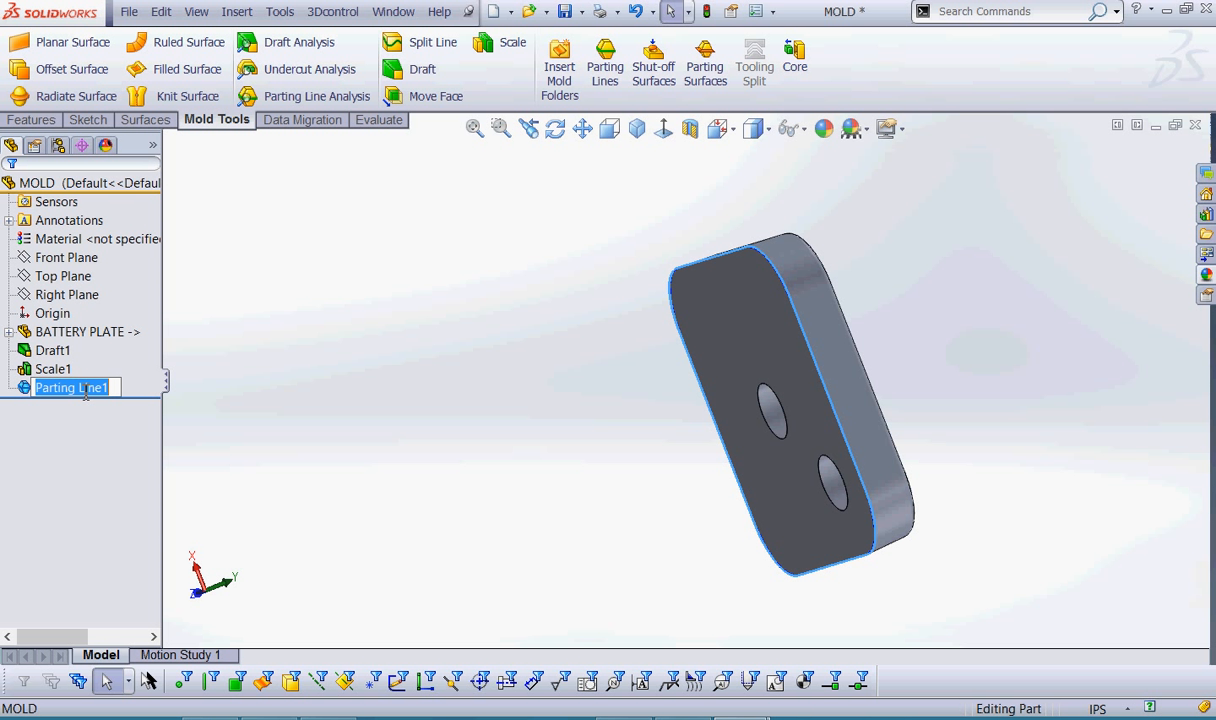
{"action": "left_click", "coordinate": [412, 193]}
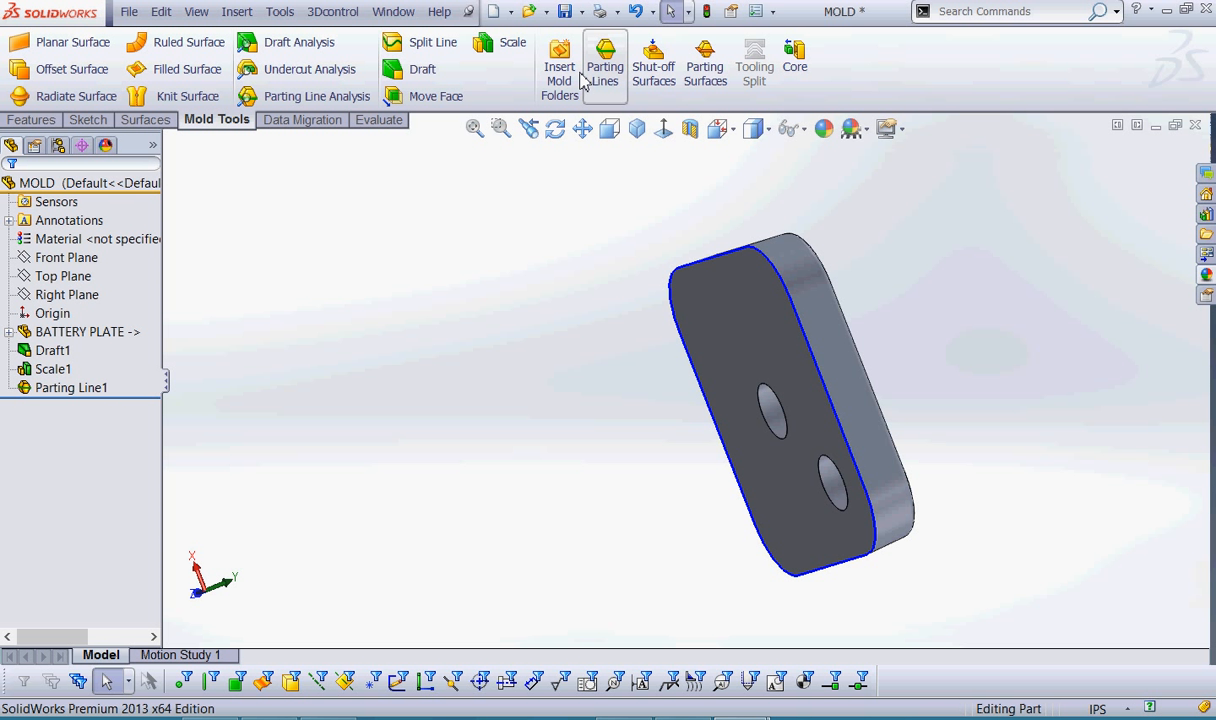
{"action": "left_click", "coordinate": [566, 14]}
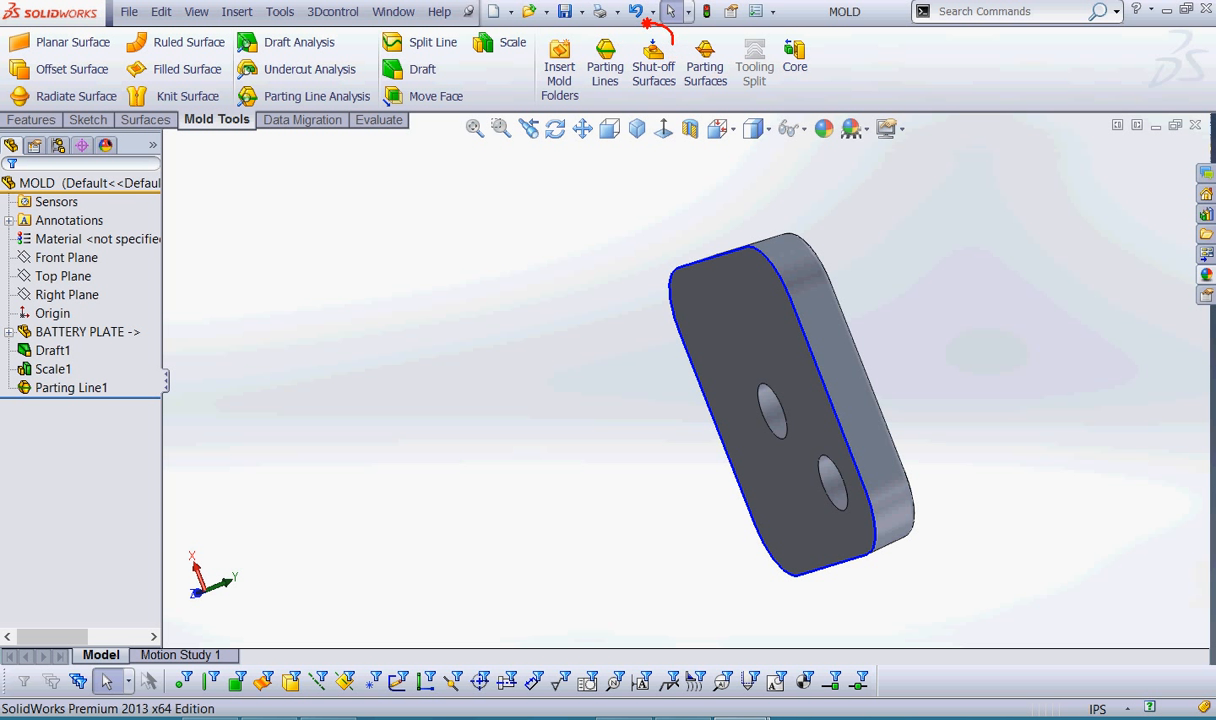
{"action": "mouse_move", "coordinate": [647, 23]}
{"action": "left_mouse_down"}
{"action": "mouse_move", "coordinate": [676, 96]}
{"action": "mouse_move", "coordinate": [651, 2]}
{"action": "left_mouse_up"}
{"action": "mouse_move", "coordinate": [648, 98]}
{"action": "left_mouse_down"}
{"action": "mouse_move", "coordinate": [637, 144]}
{"action": "mouse_move", "coordinate": [645, 98]}
{"action": "mouse_move", "coordinate": [665, 116]}
{"action": "left_mouse_up"}
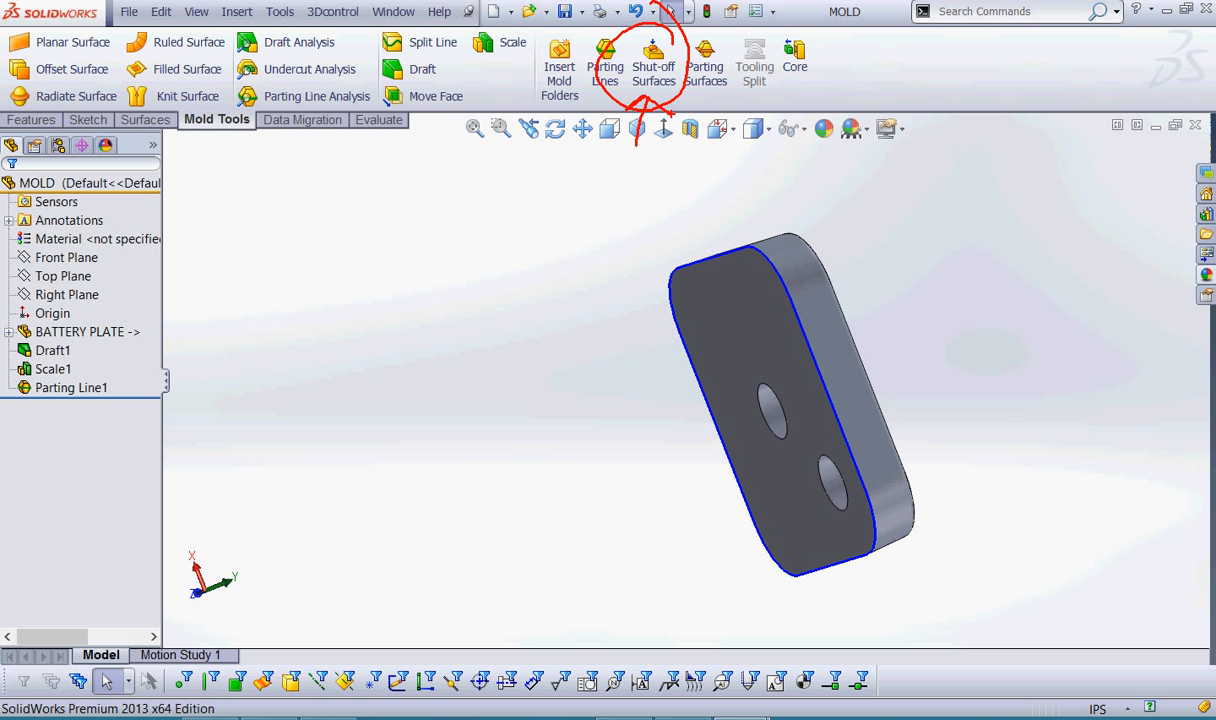
{"action": "left_click_drag", "start_coordinate": [630, 380], "coordinate": [745, 408]}
{"action": "left_click_drag", "start_coordinate": [725, 470], "coordinate": [826, 490]}
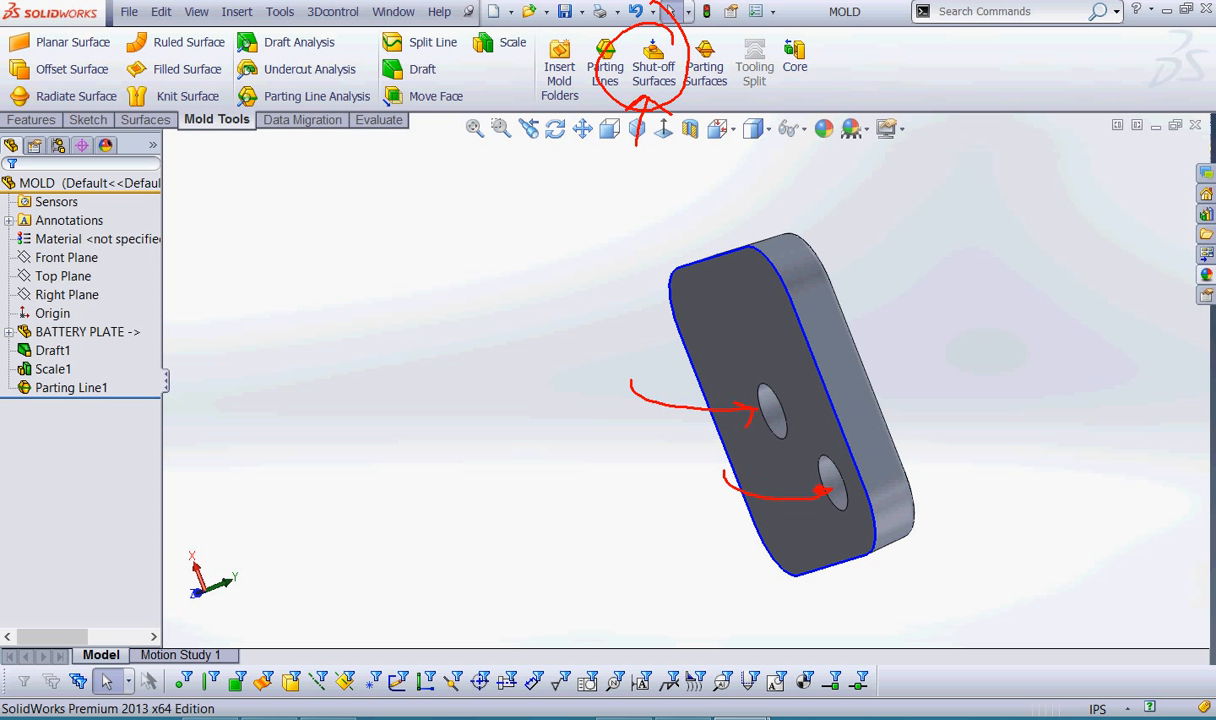
{"action": "key", "text": "Escape"}
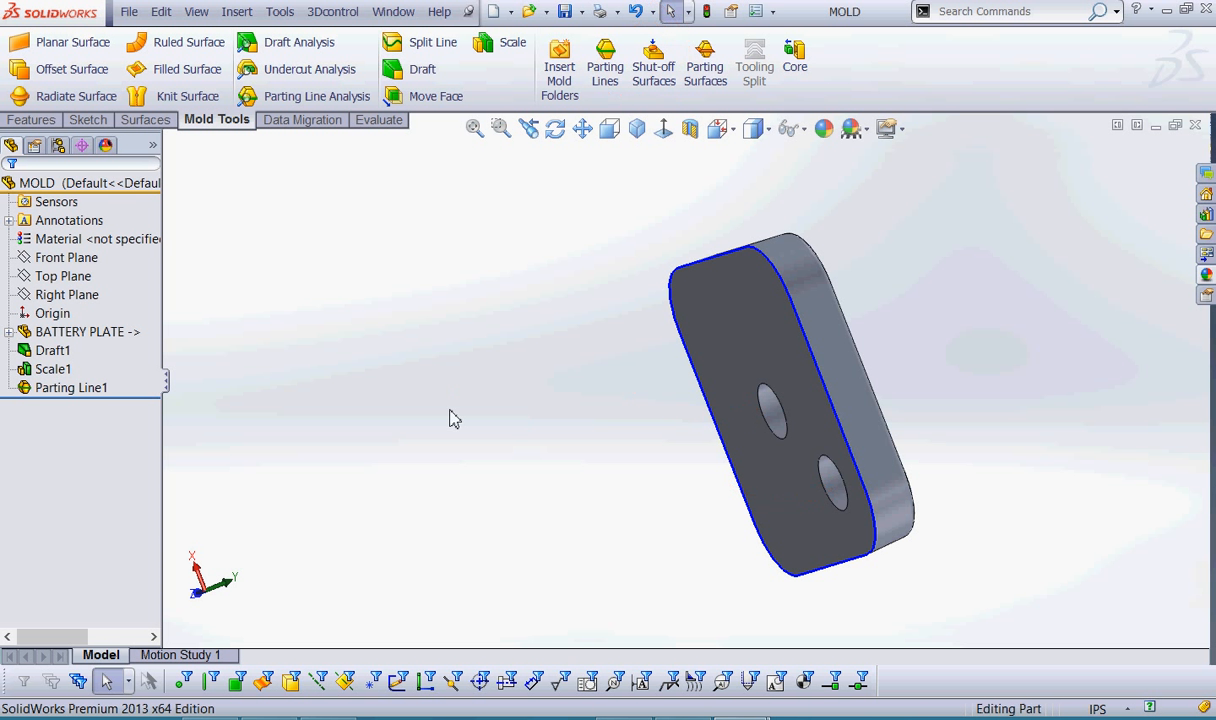
Close the plate's two through holes with knitted shut-off surfaces of the Contact type and save the MOLD part.
{"action": "left_click", "coordinate": [645, 74]}
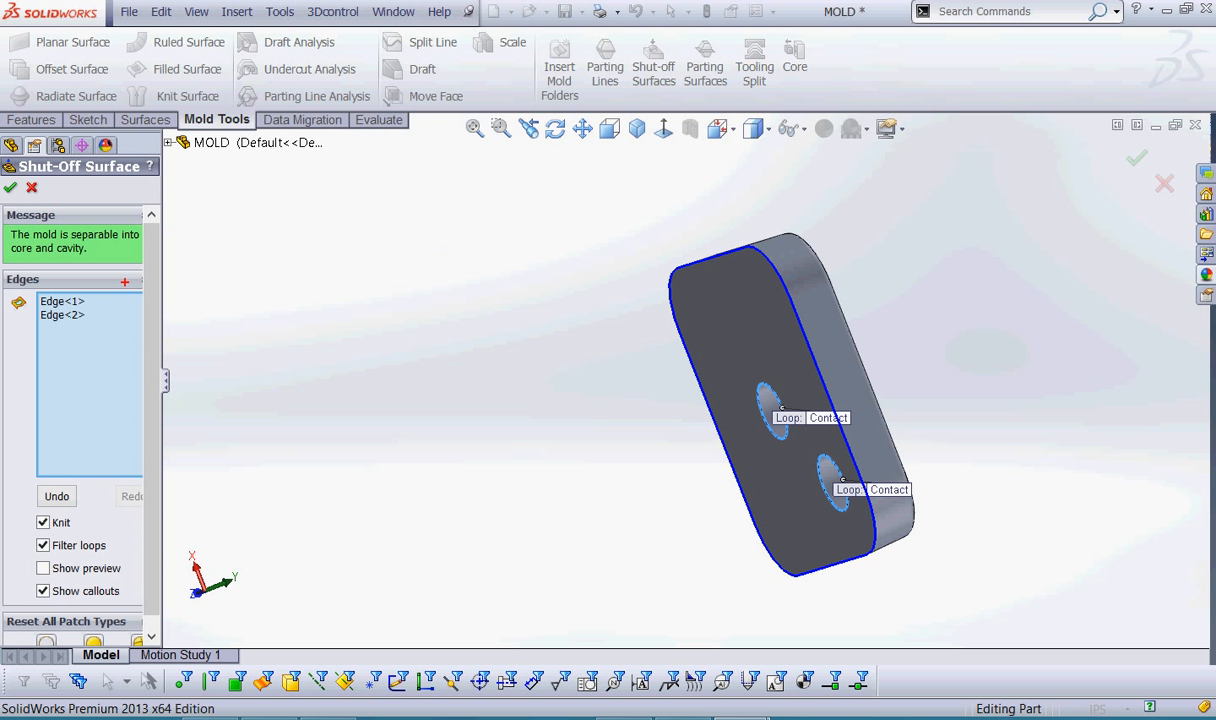
{"action": "mouse_move", "coordinate": [118, 272]}
{"action": "left_mouse_down"}
{"action": "mouse_move", "coordinate": [8, 300]}
{"action": "mouse_move", "coordinate": [143, 296]}
{"action": "left_mouse_up"}
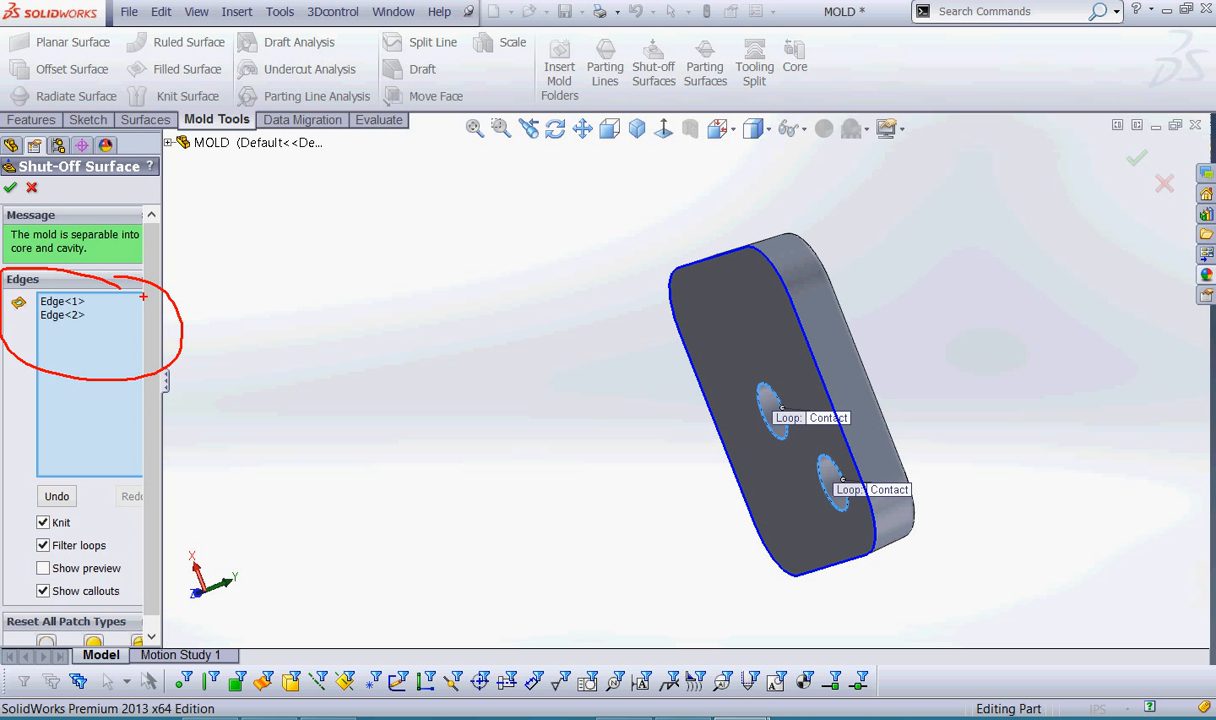
{"action": "key", "text": "Escape"}
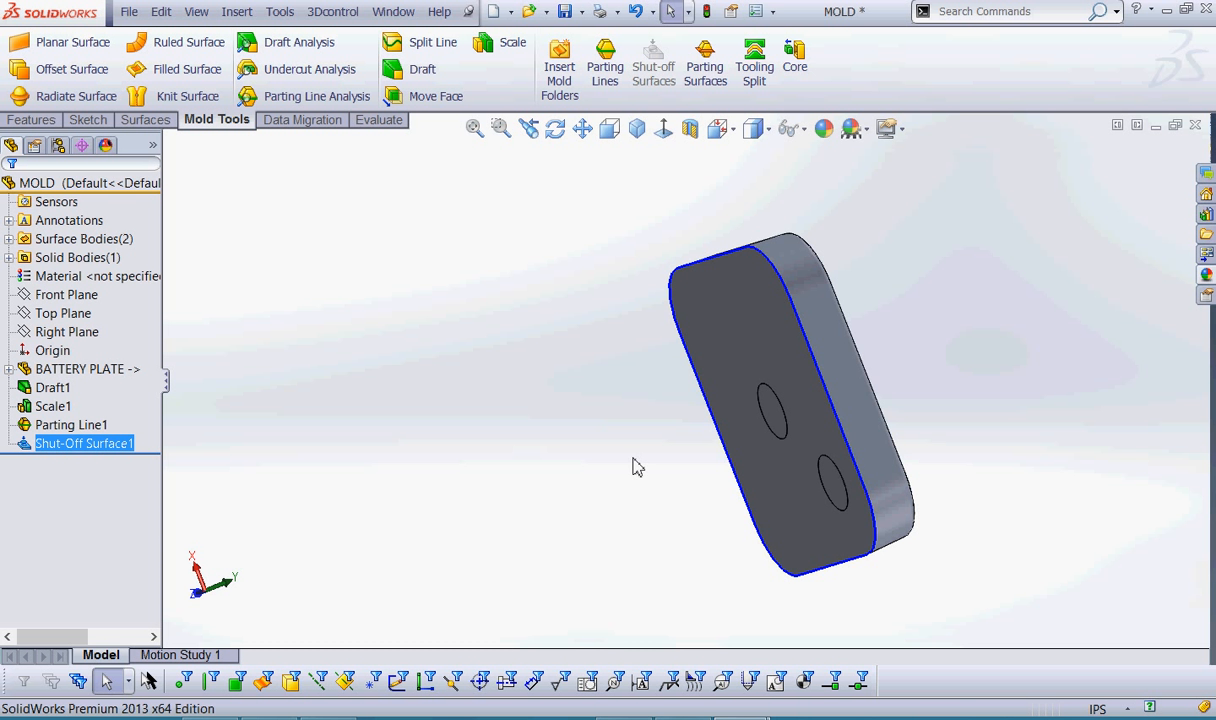
{"action": "middle_click_drag", "start_coordinate": [633, 466], "coordinate": [472, 487]}
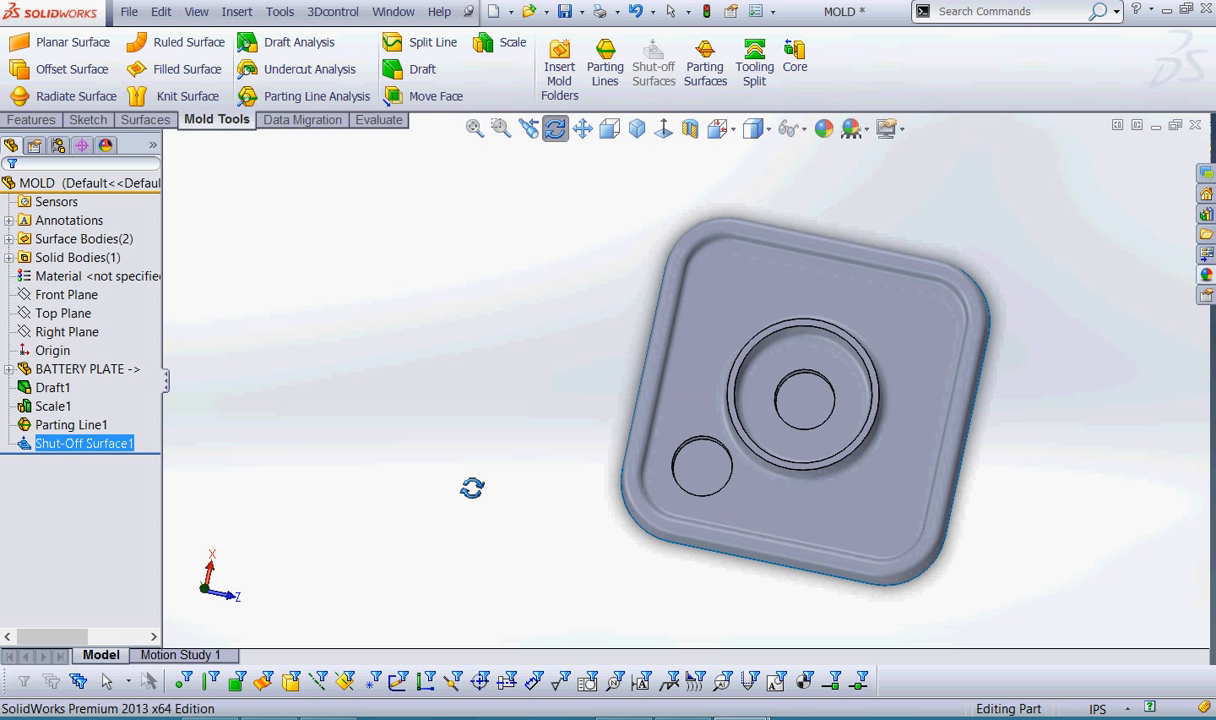
{"action": "left_click", "coordinate": [565, 12]}
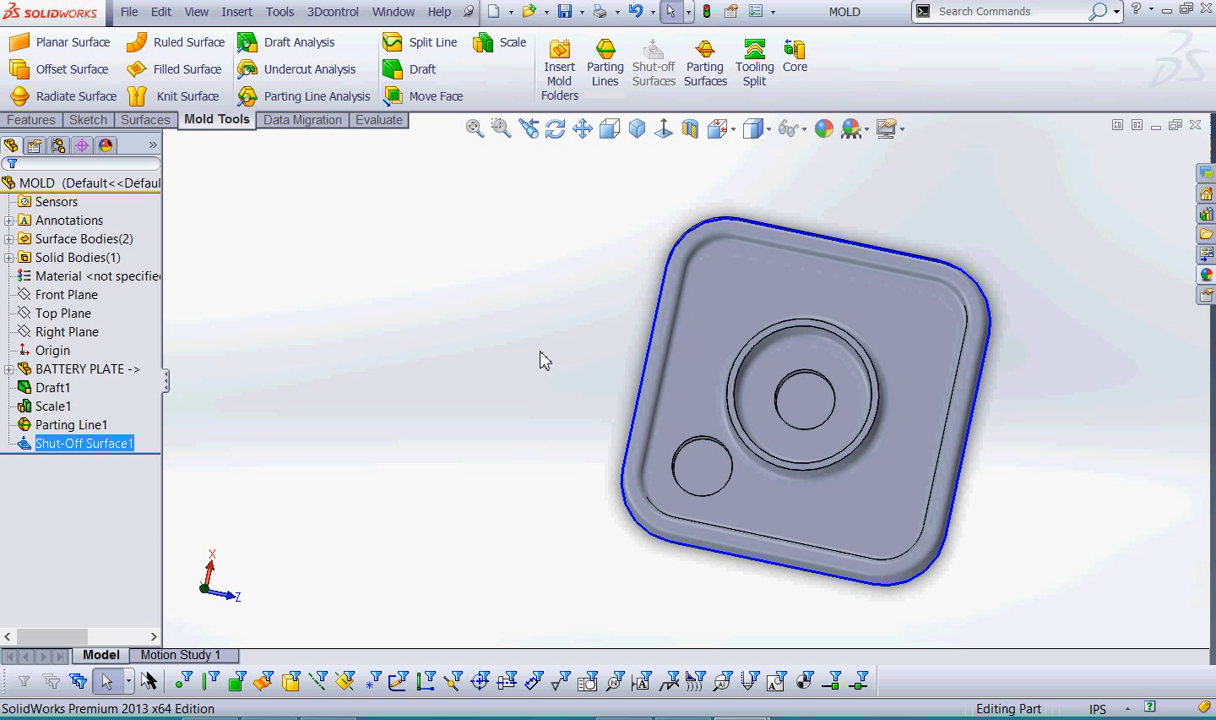
Create a parting surface from the plate's parting line, perpendicular to pull, extending 1.00 in outward.
{"action": "middle_click_drag", "start_coordinate": [489, 400], "coordinate": [532, 249]}
{"action": "left_click", "coordinate": [500, 262]}
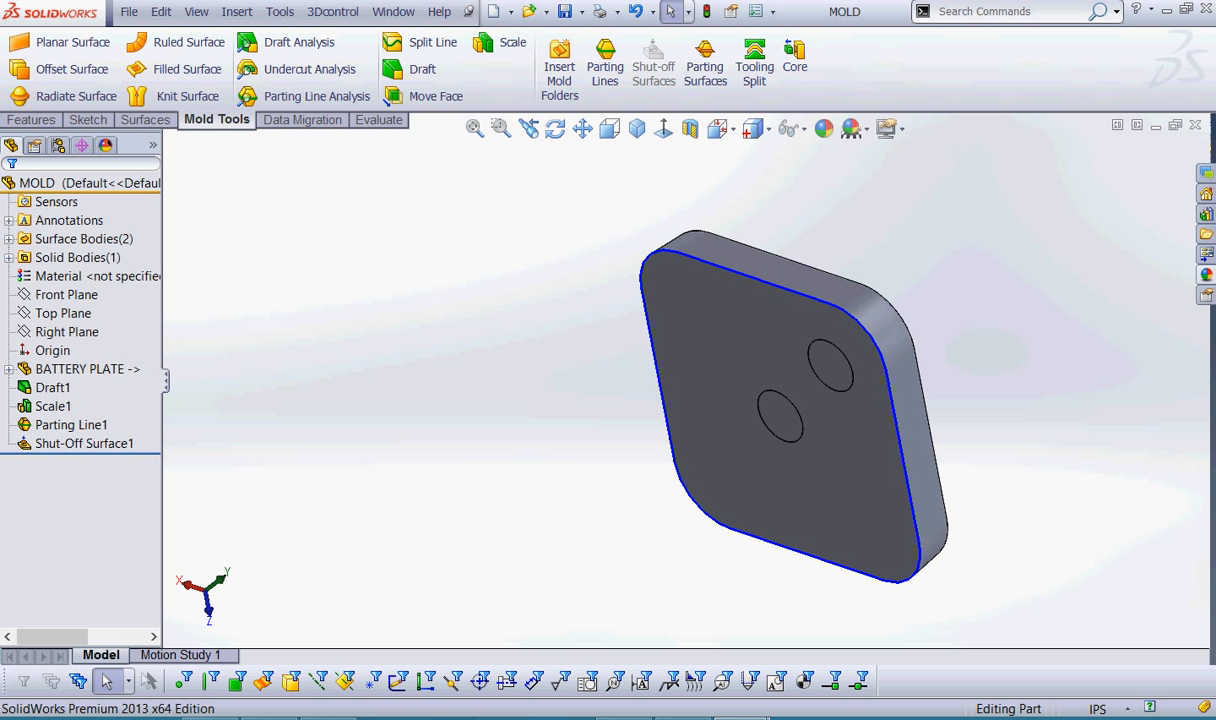
{"action": "mouse_move", "coordinate": [727, 69]}
{"action": "left_mouse_down"}
{"action": "mouse_move", "coordinate": [670, 90]}
{"action": "mouse_move", "coordinate": [733, 42]}
{"action": "left_mouse_up"}
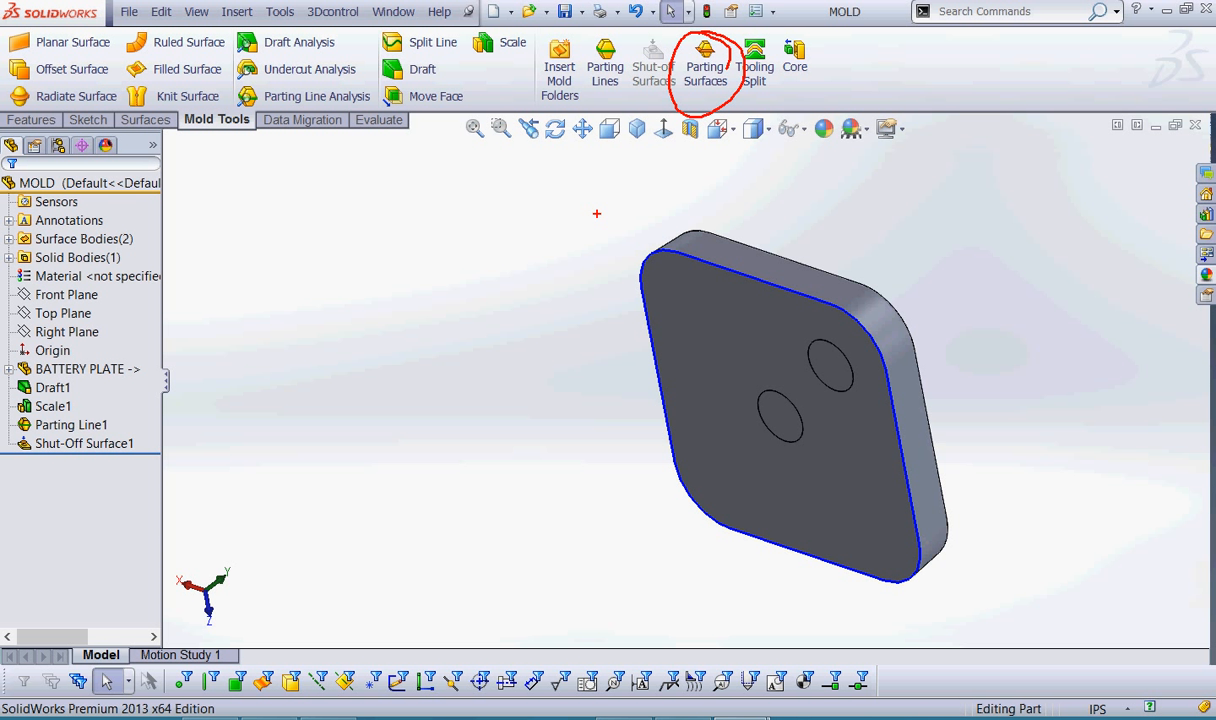
{"action": "key", "text": "Escape"}
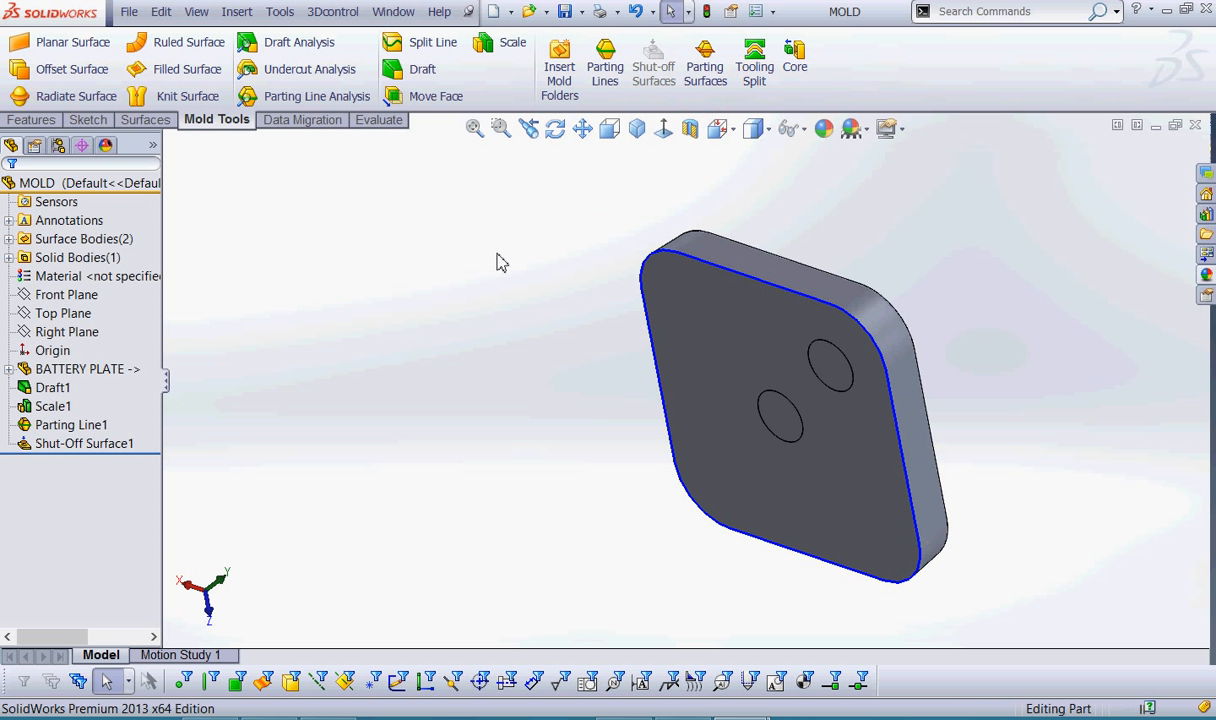
{"action": "left_click", "coordinate": [697, 75]}
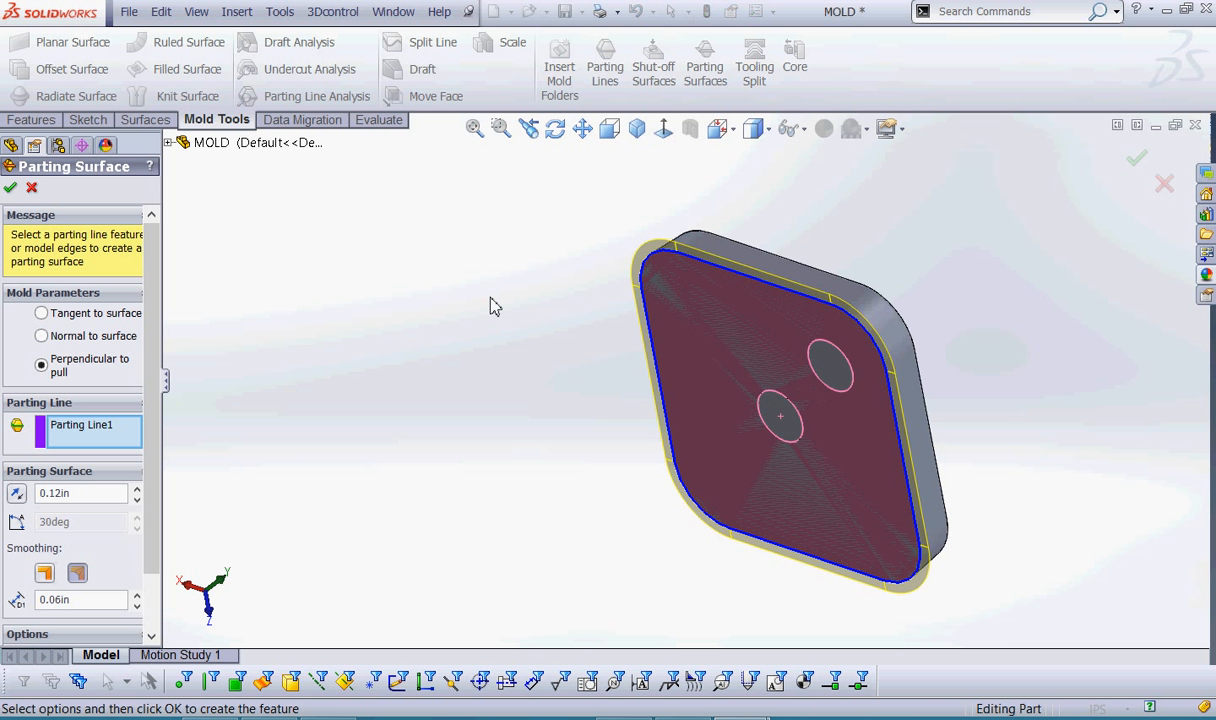
{"action": "middle_click_drag", "start_coordinate": [506, 358], "coordinate": [540, 337], "text": "shift"}
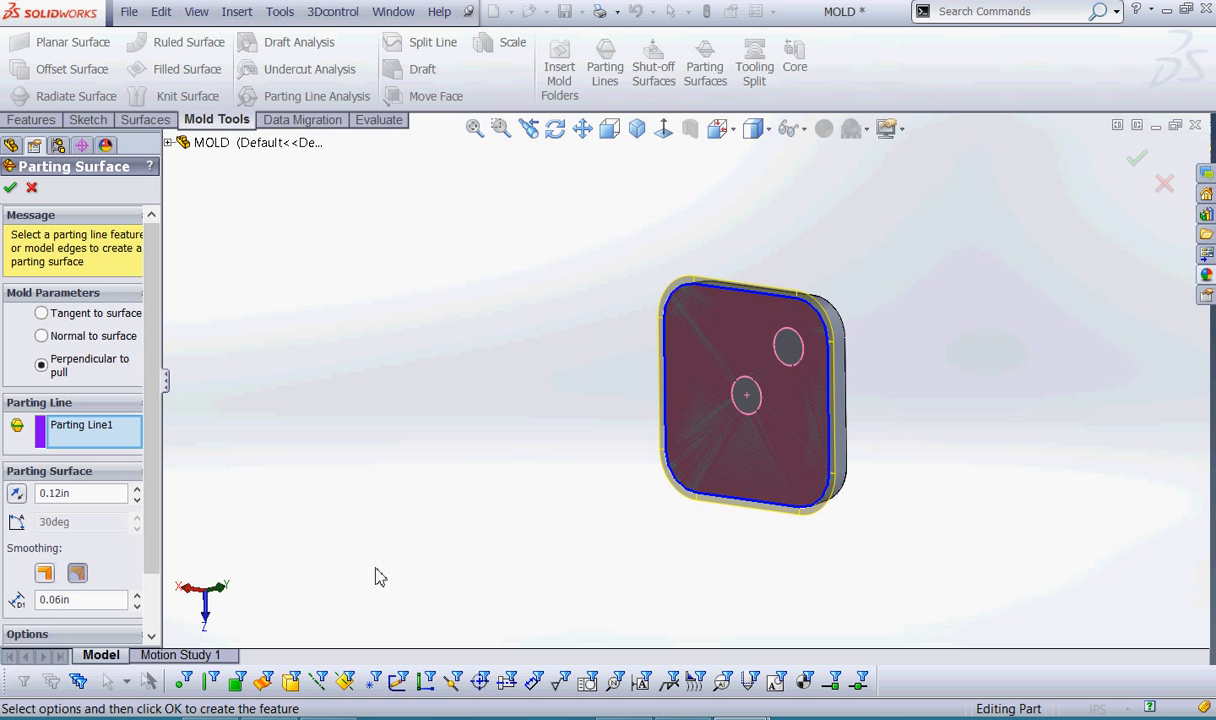
{"action": "double_click", "coordinate": [52, 492]}
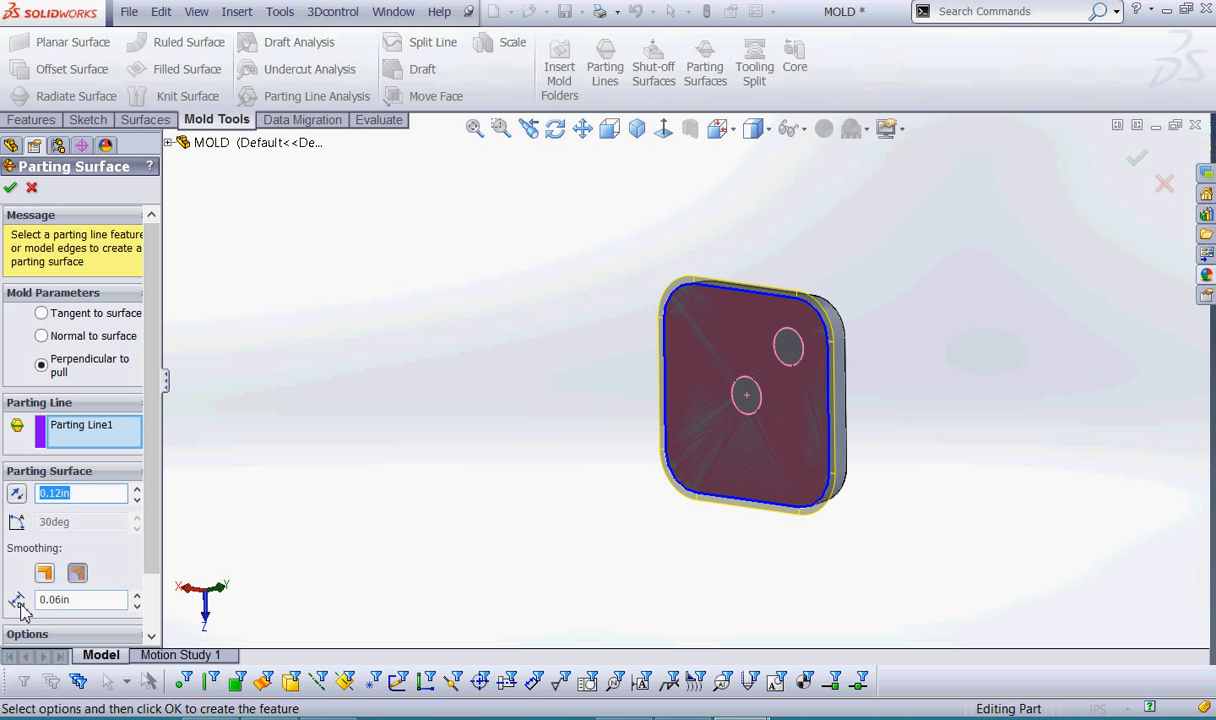
{"action": "type", "text": "1.0"}
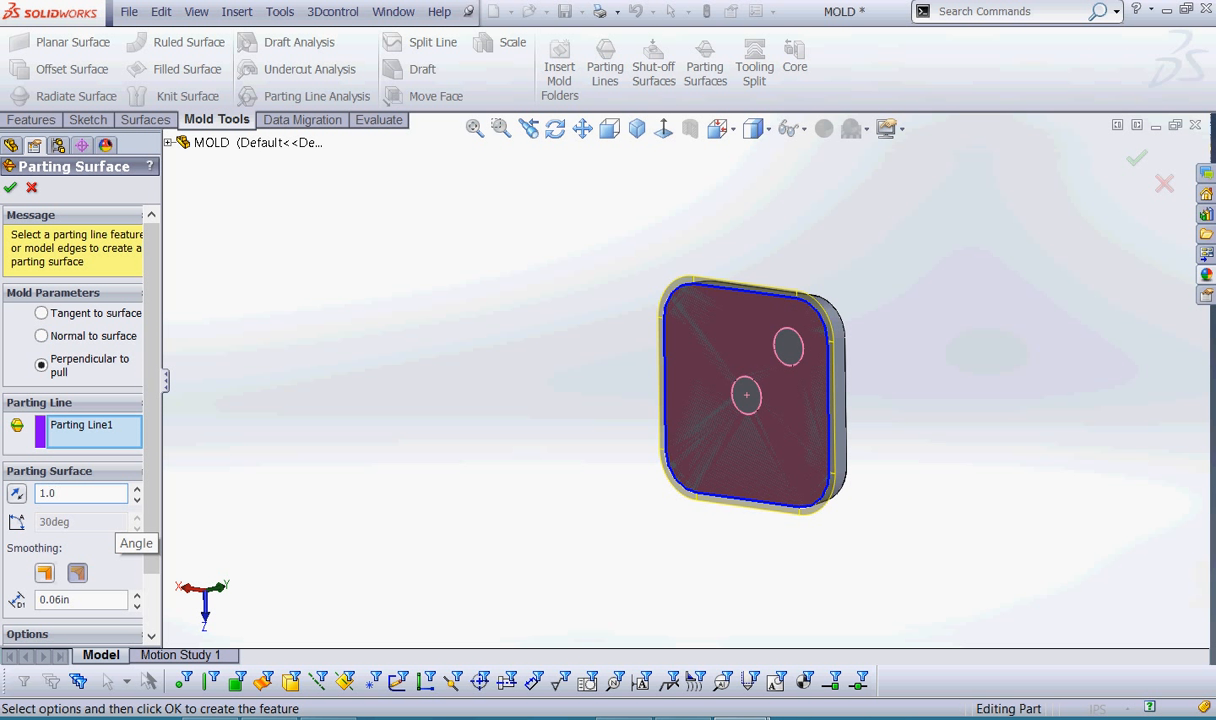
{"action": "key", "text": "Return"}
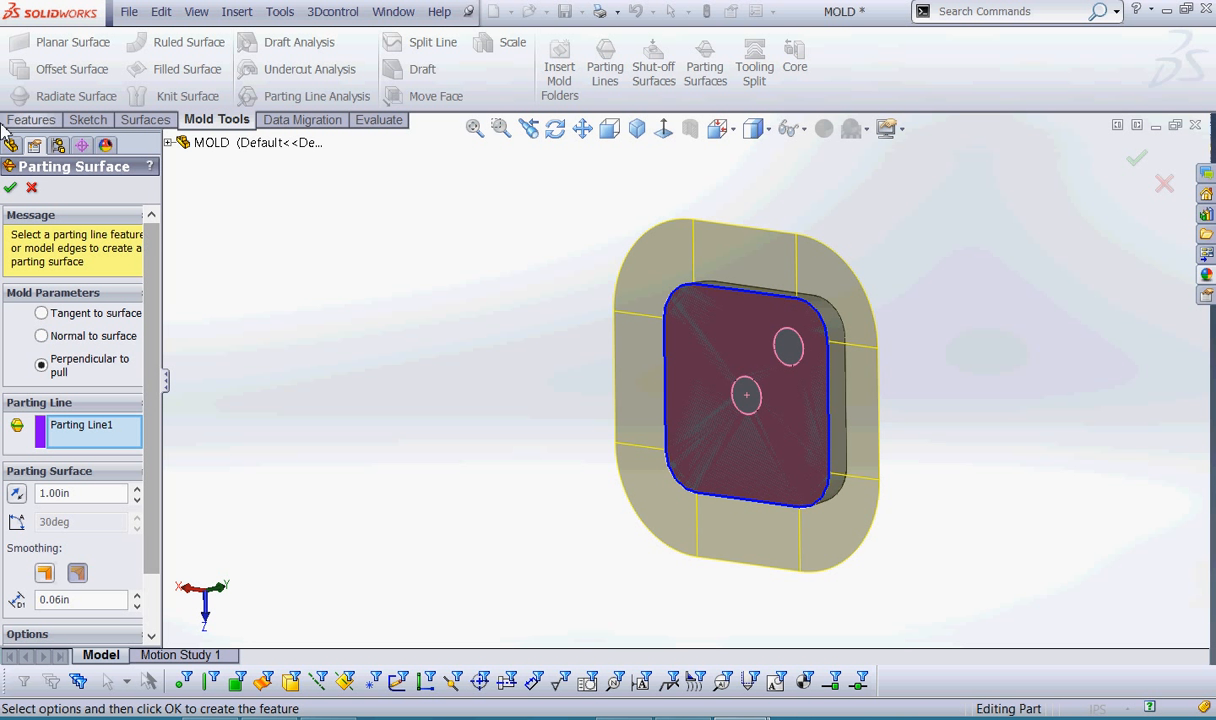
{"action": "left_click", "coordinate": [12, 189]}
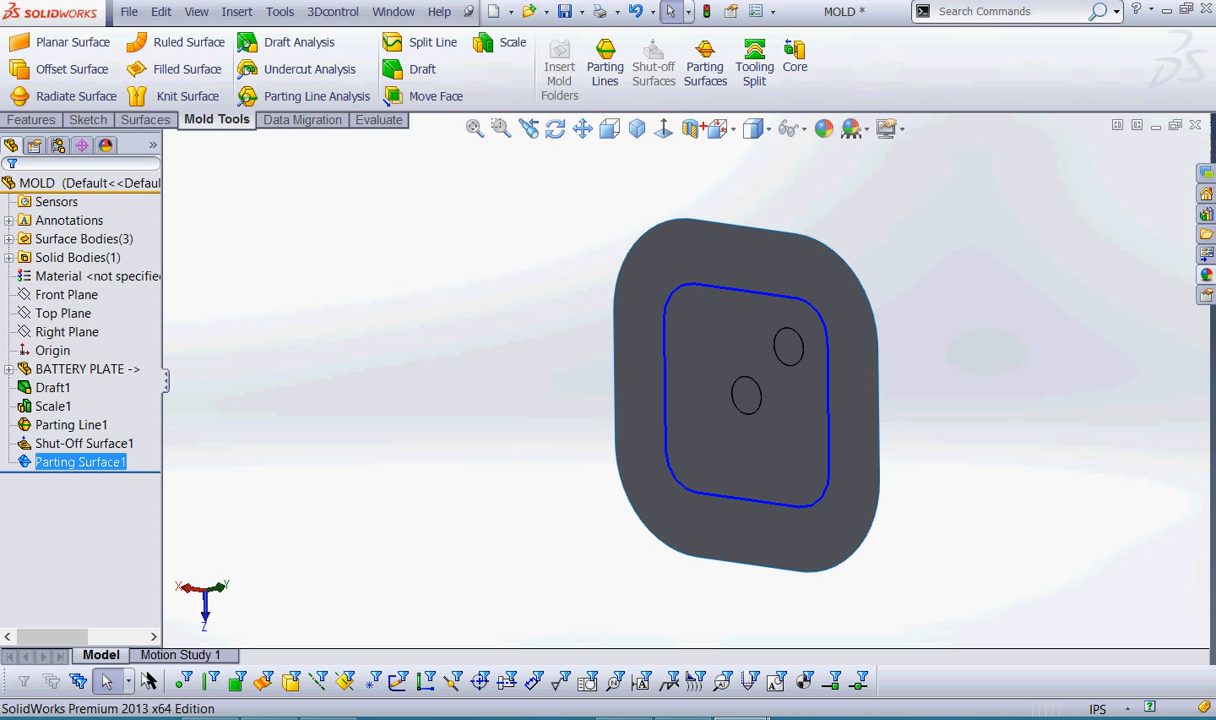
Begin a tooling split on the parting surface and sketch a center rectangle about 3.99 in wide from the origin, enclosing the plate outline.
{"action": "mouse_move", "coordinate": [745, 32]}
{"action": "left_mouse_down"}
{"action": "mouse_move", "coordinate": [782, 50]}
{"action": "mouse_move", "coordinate": [726, 92]}
{"action": "left_mouse_up"}
{"action": "mouse_move", "coordinate": [662, 127]}
{"action": "left_mouse_down"}
{"action": "mouse_move", "coordinate": [628, 84]}
{"action": "mouse_move", "coordinate": [722, 66]}
{"action": "left_mouse_up"}
{"action": "left_click", "coordinate": [754, 55]}
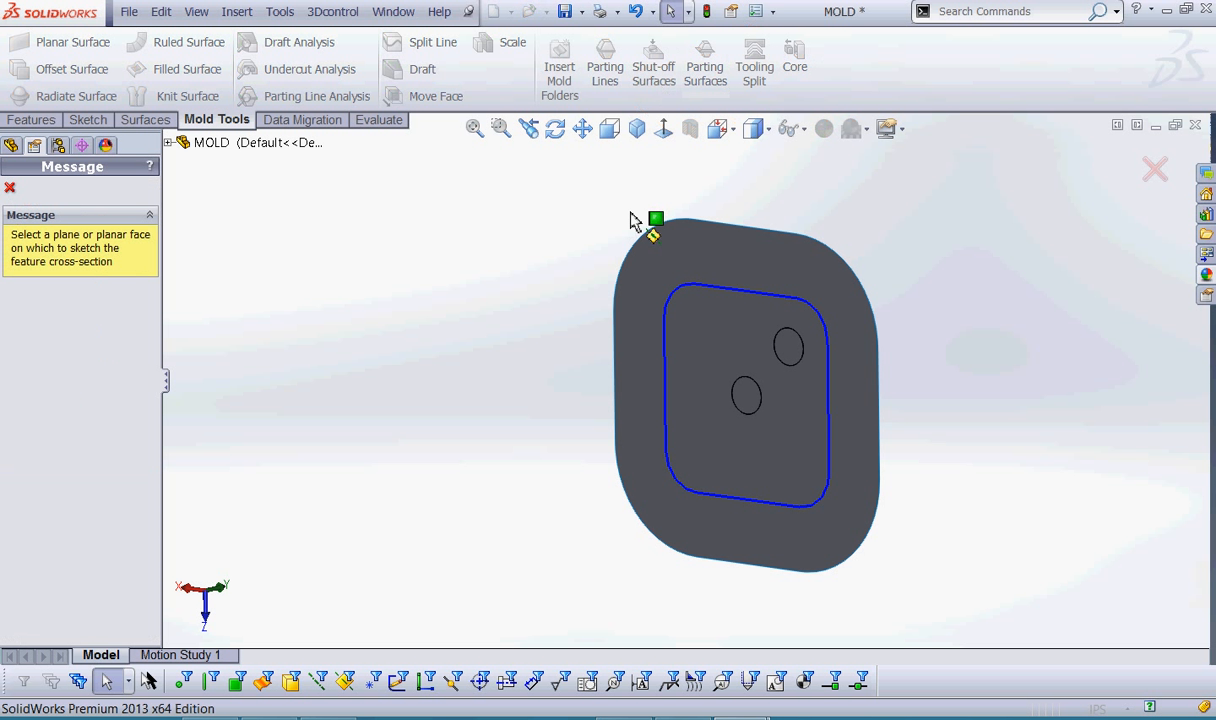
{"action": "left_click", "coordinate": [676, 250]}
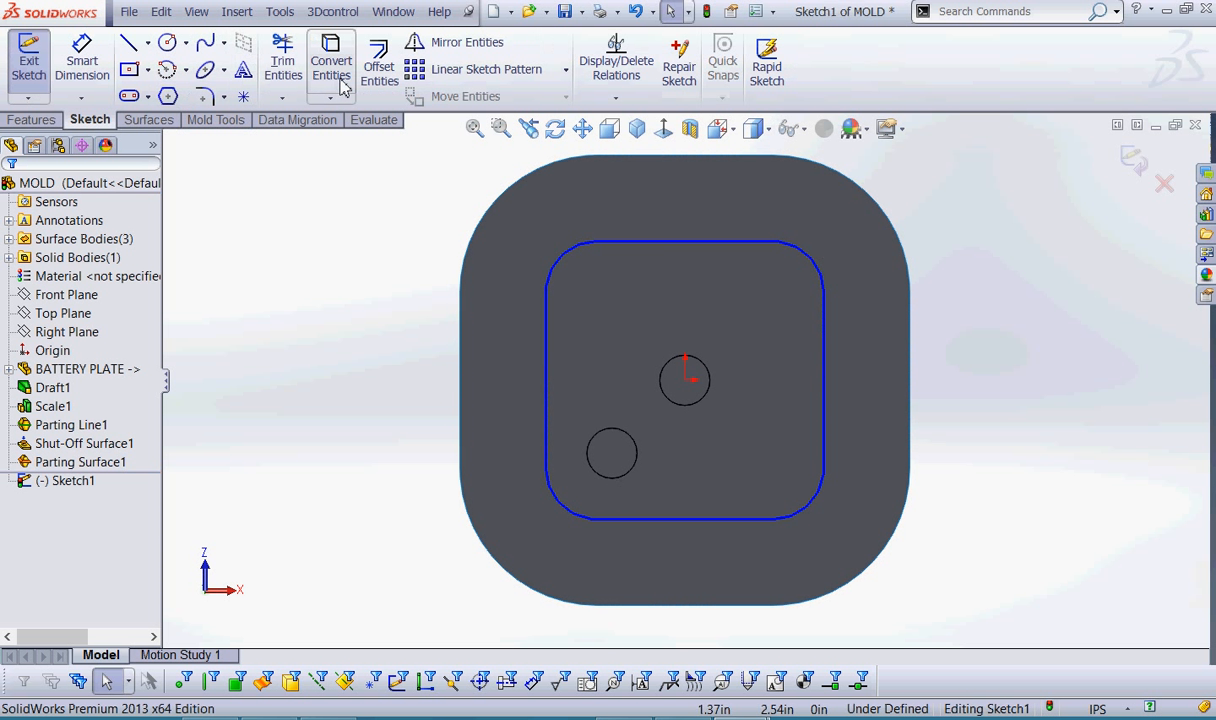
{"action": "left_click", "coordinate": [128, 69]}
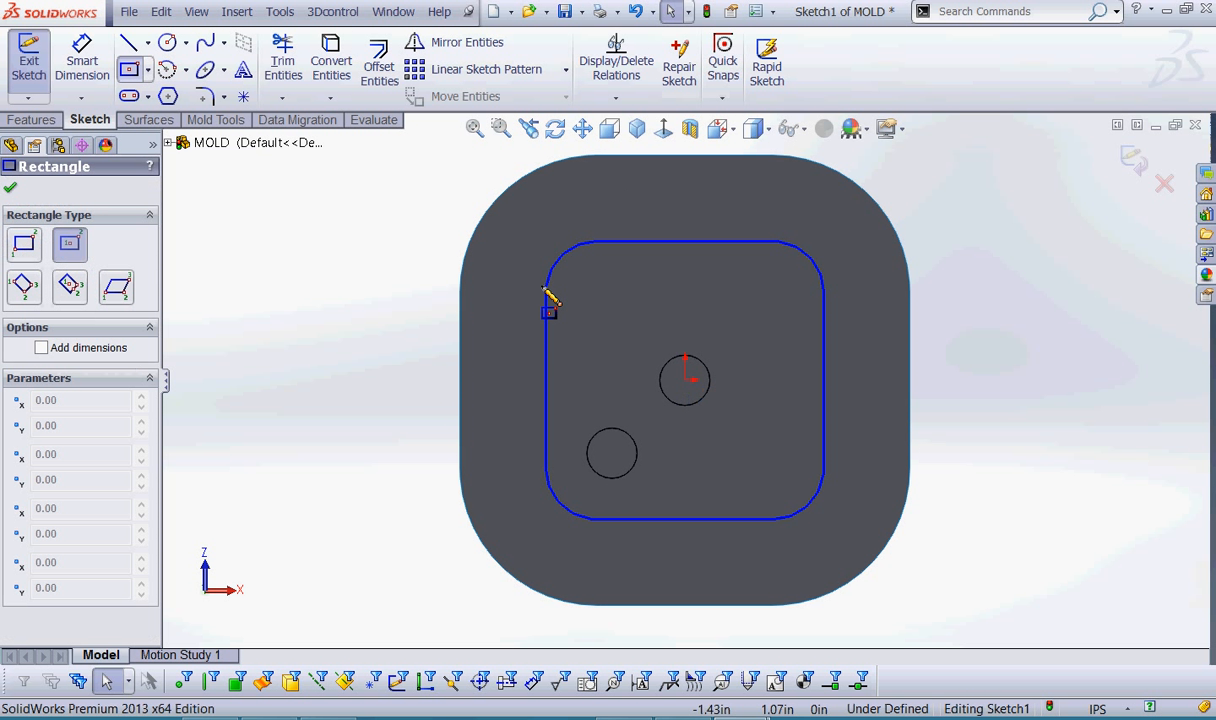
{"action": "left_click", "coordinate": [685, 380]}
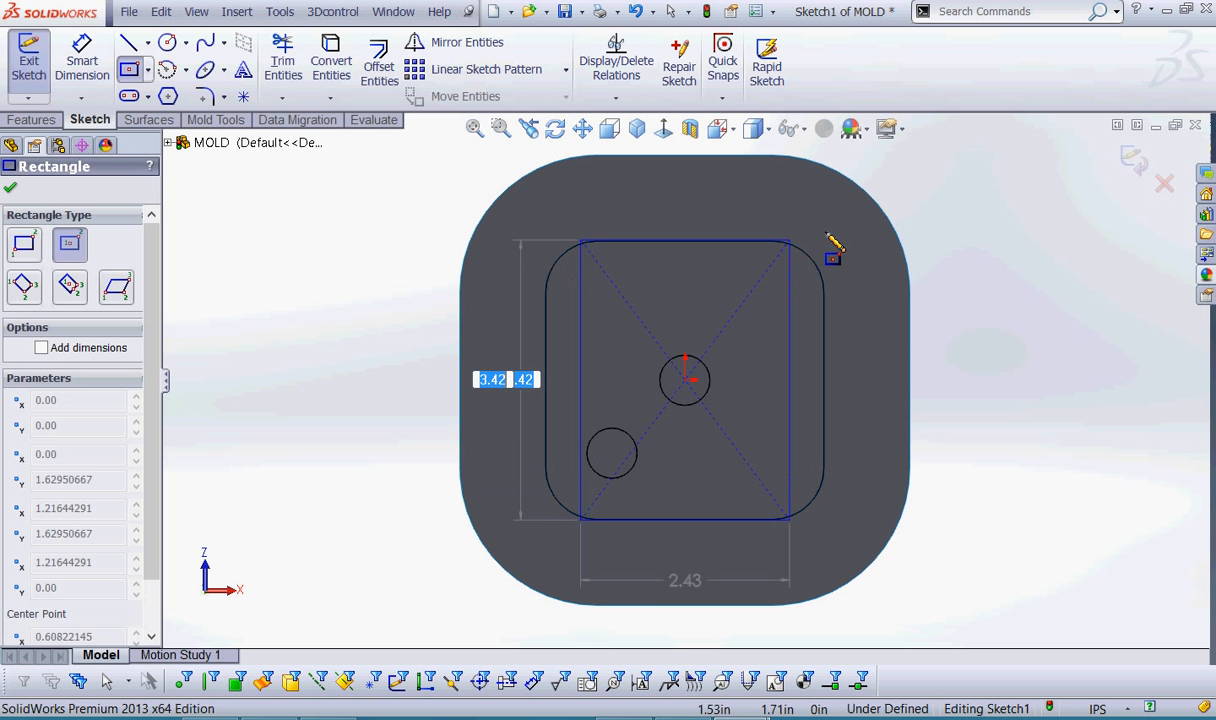
{"action": "left_click", "coordinate": [856, 211]}
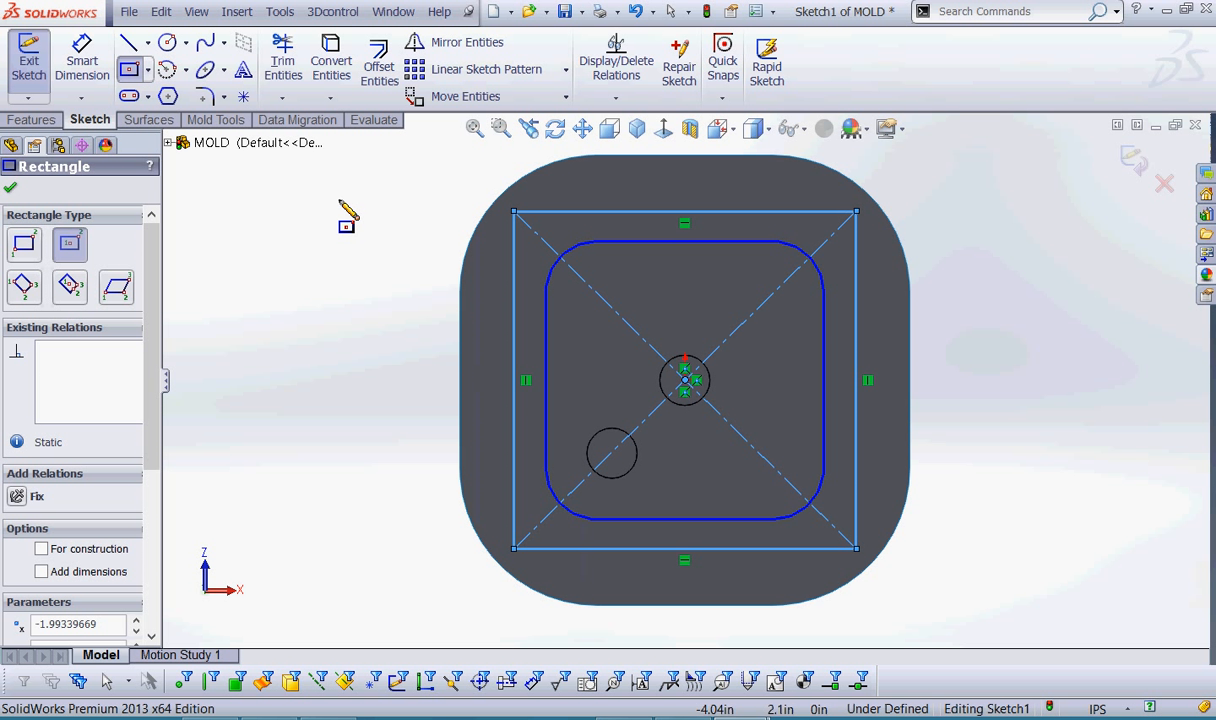
Dimension the rectangle's upper horizontal side at 4.00 in.
{"action": "right_click", "coordinate": [346, 212]}
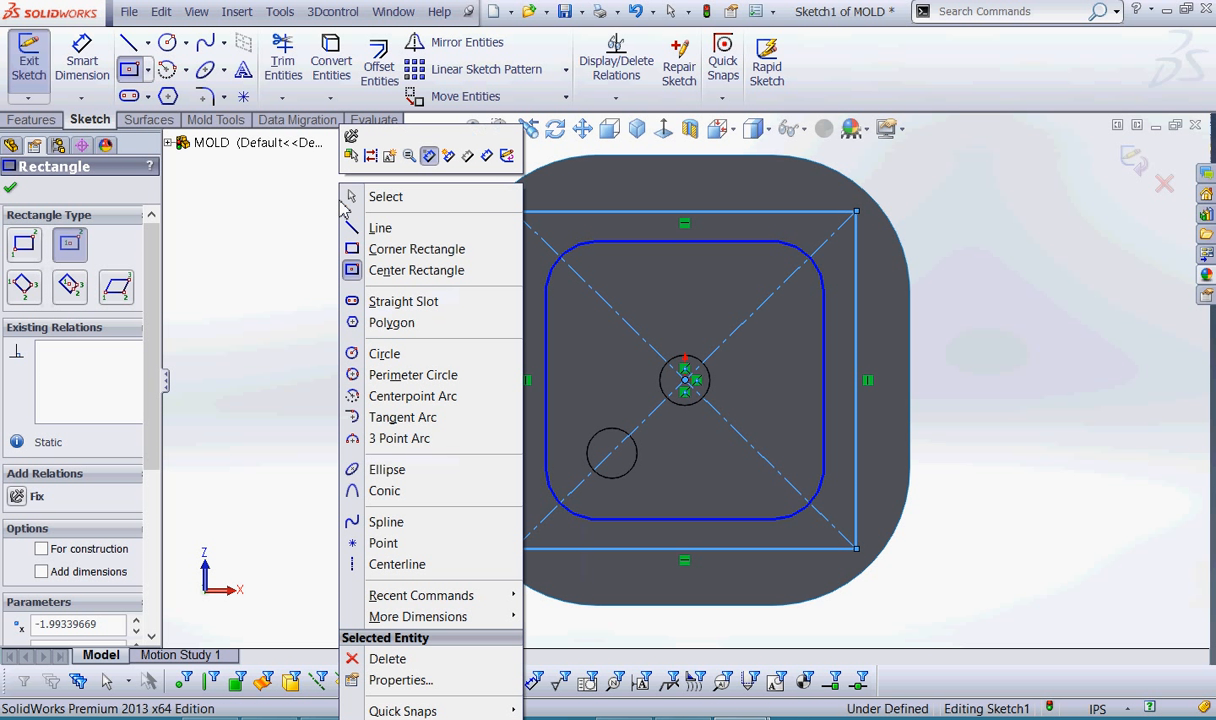
{"action": "left_click", "coordinate": [461, 156]}
{"action": "left_click", "coordinate": [652, 211]}
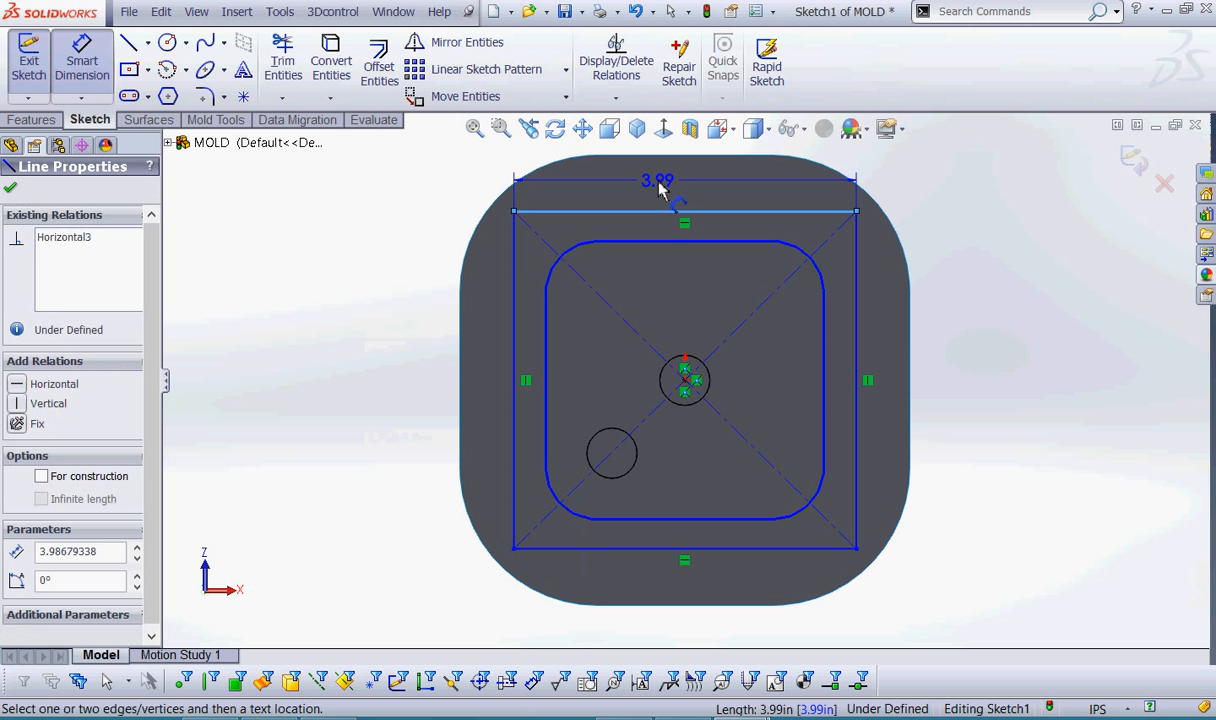
{"action": "left_click", "coordinate": [662, 190]}
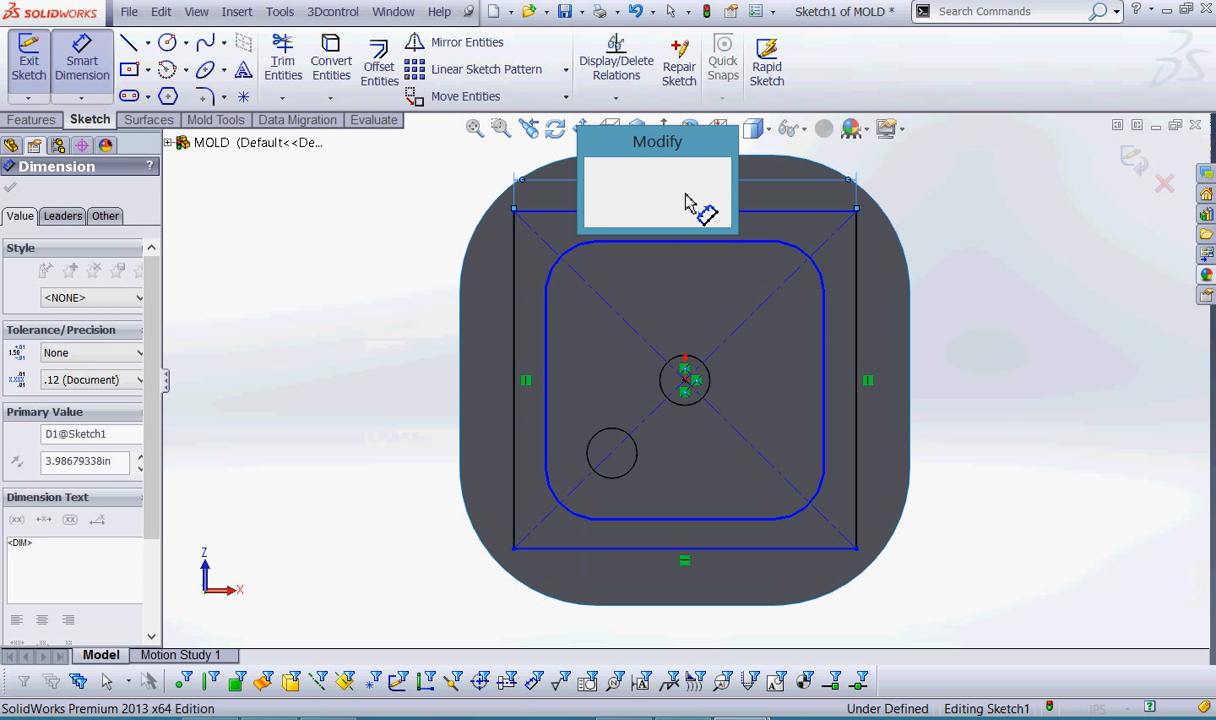
{"action": "type", "text": "4.0"}
{"action": "key", "text": "Return"}
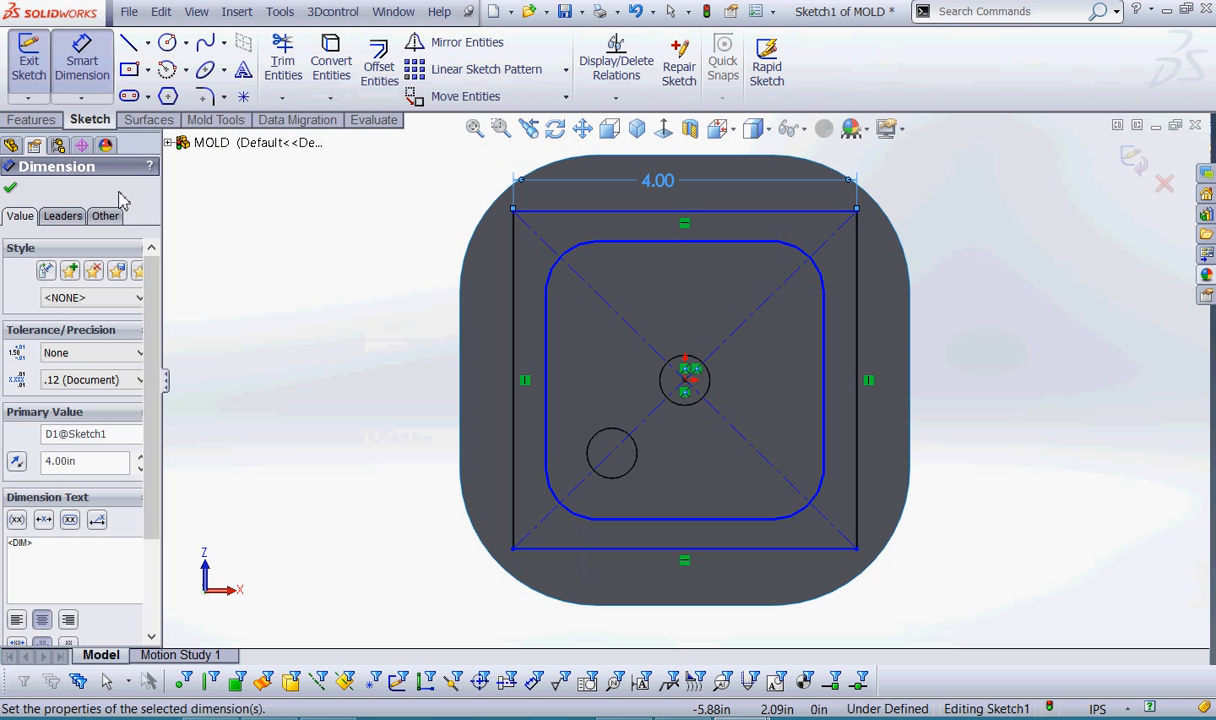
{"action": "left_click", "coordinate": [10, 188]}
Add an equal relation between the rectangle's upper and left sides and finish the tooling split sketch.
{"action": "left_click", "coordinate": [615, 97]}
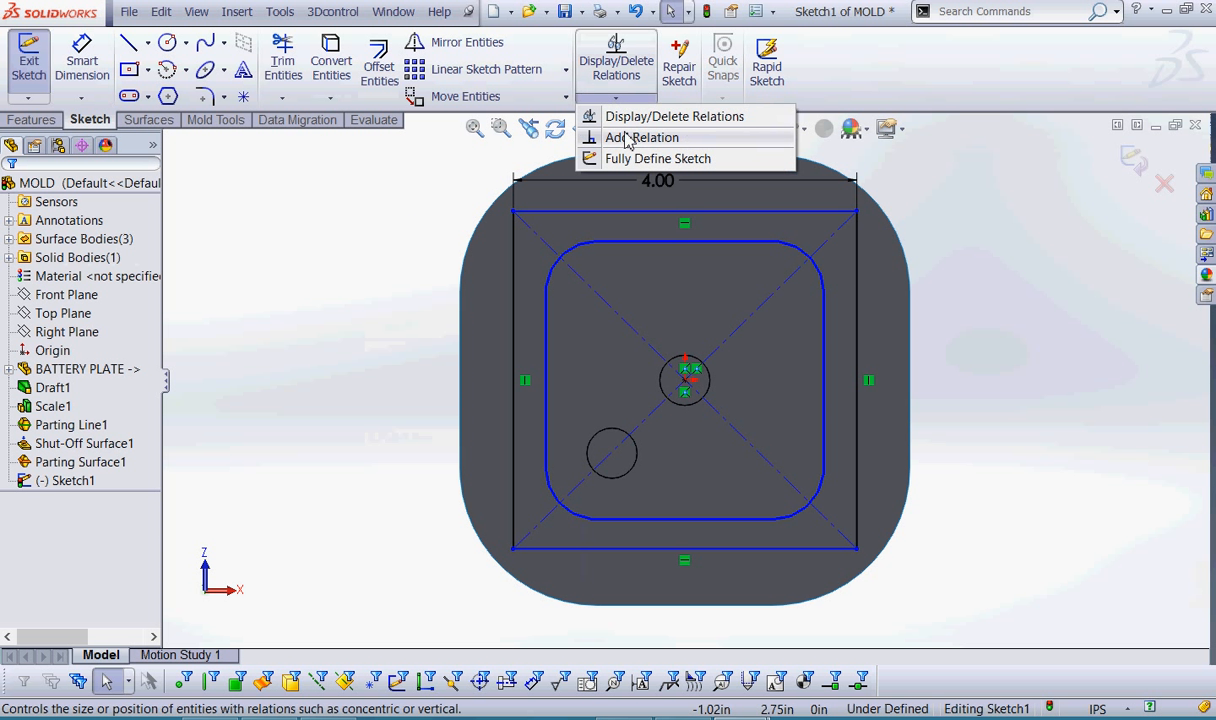
{"action": "left_click", "coordinate": [615, 212]}
{"action": "left_click", "coordinate": [592, 216]}
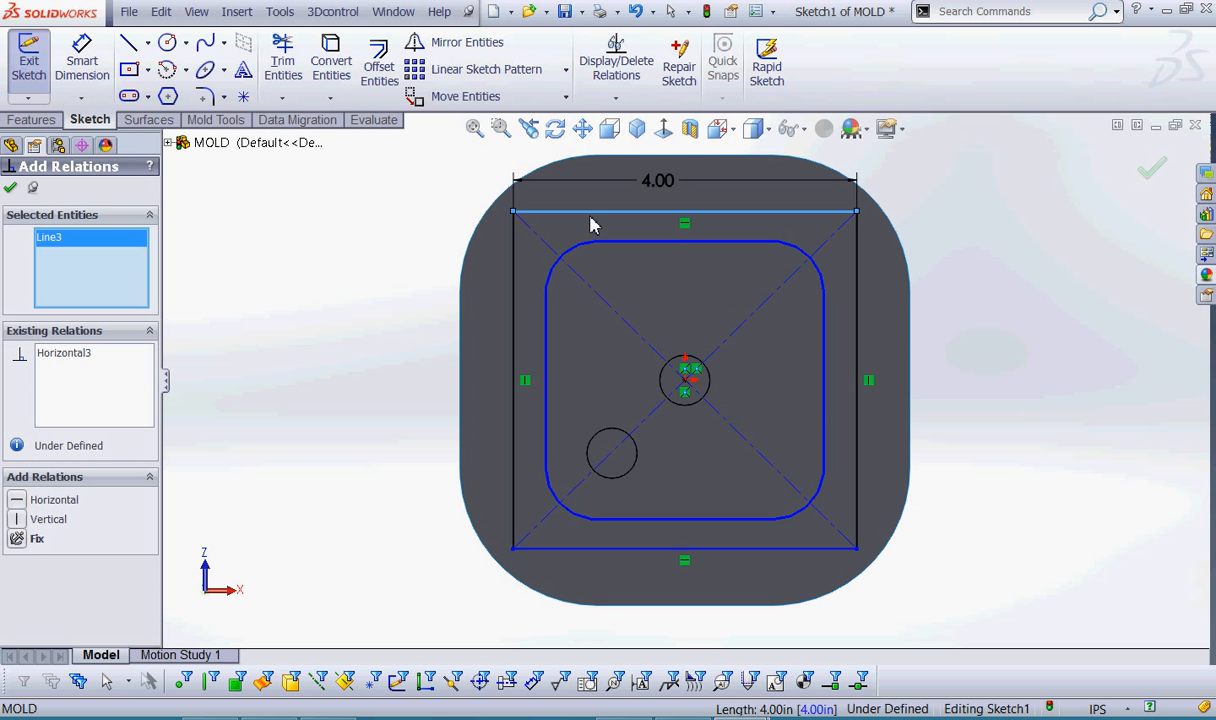
{"action": "left_click", "coordinate": [521, 266]}
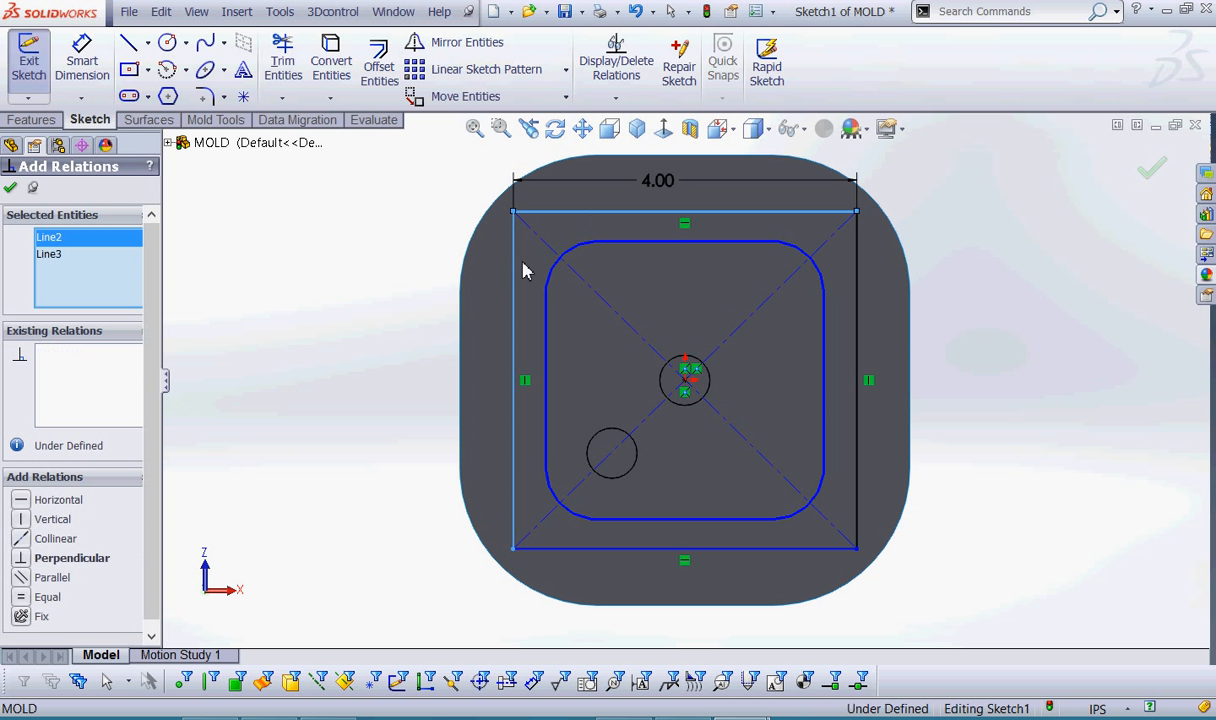
{"action": "left_click", "coordinate": [28, 596]}
{"action": "left_click", "coordinate": [10, 187]}
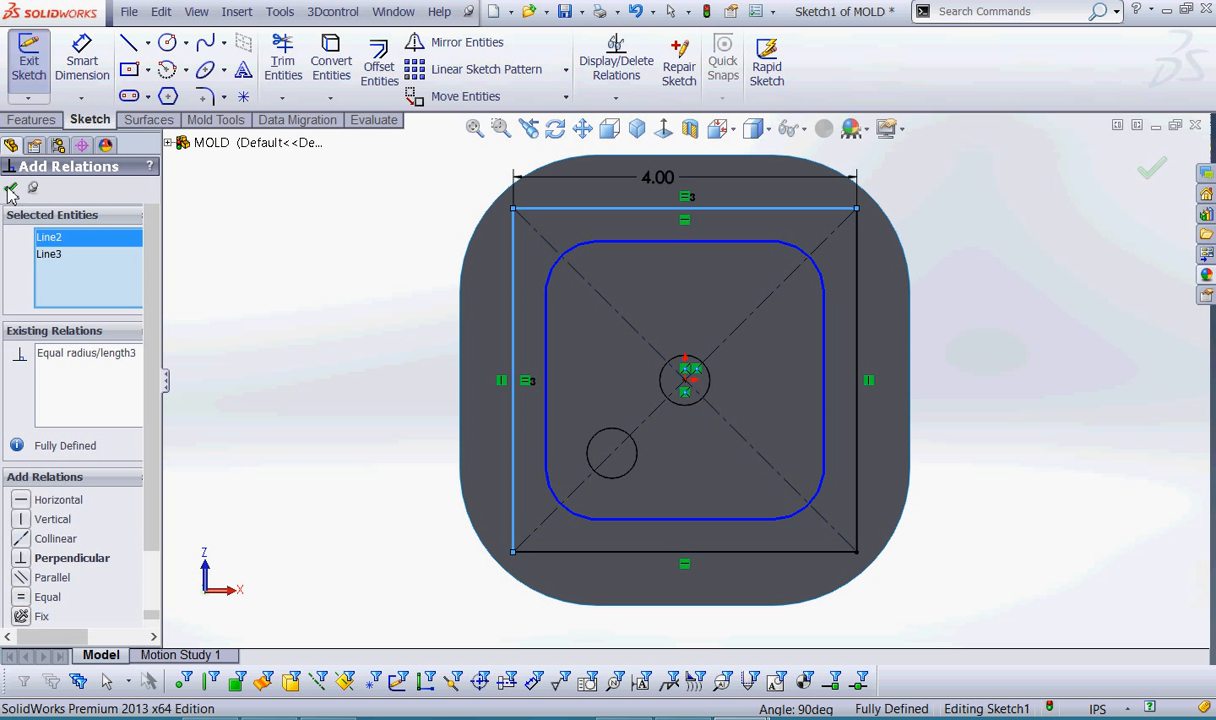
{"action": "left_click", "coordinate": [318, 161]}
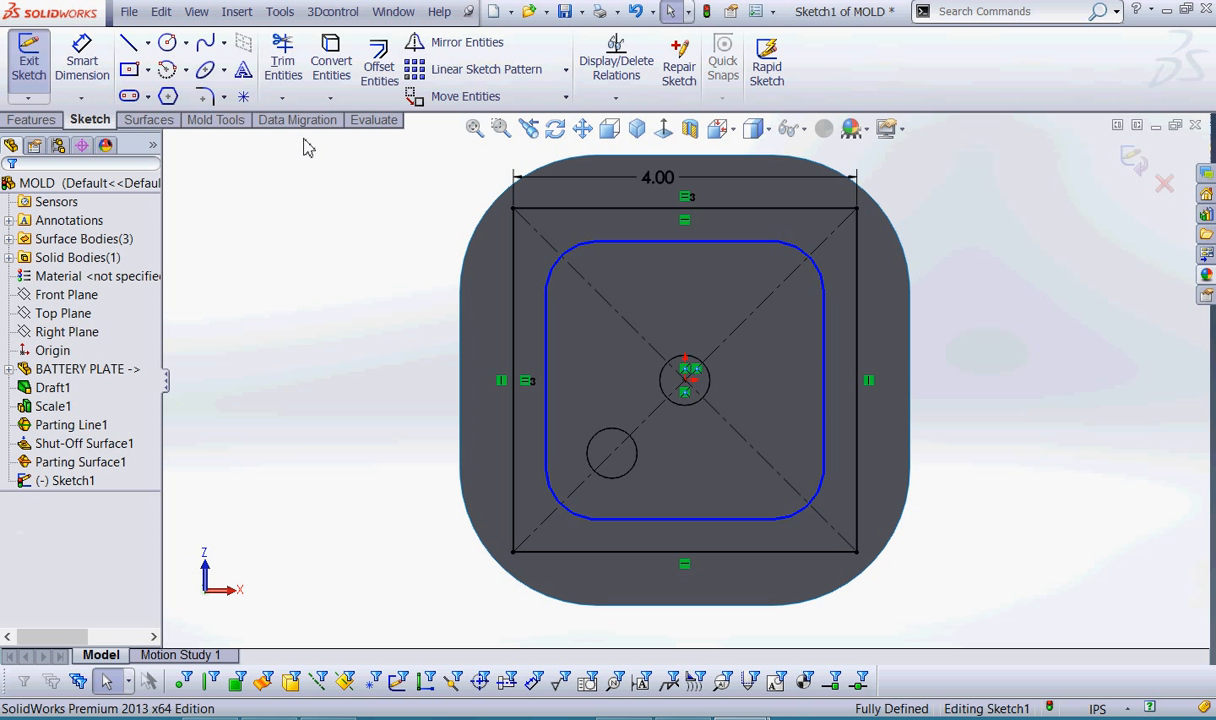
{"action": "left_click", "coordinate": [1133, 163]}
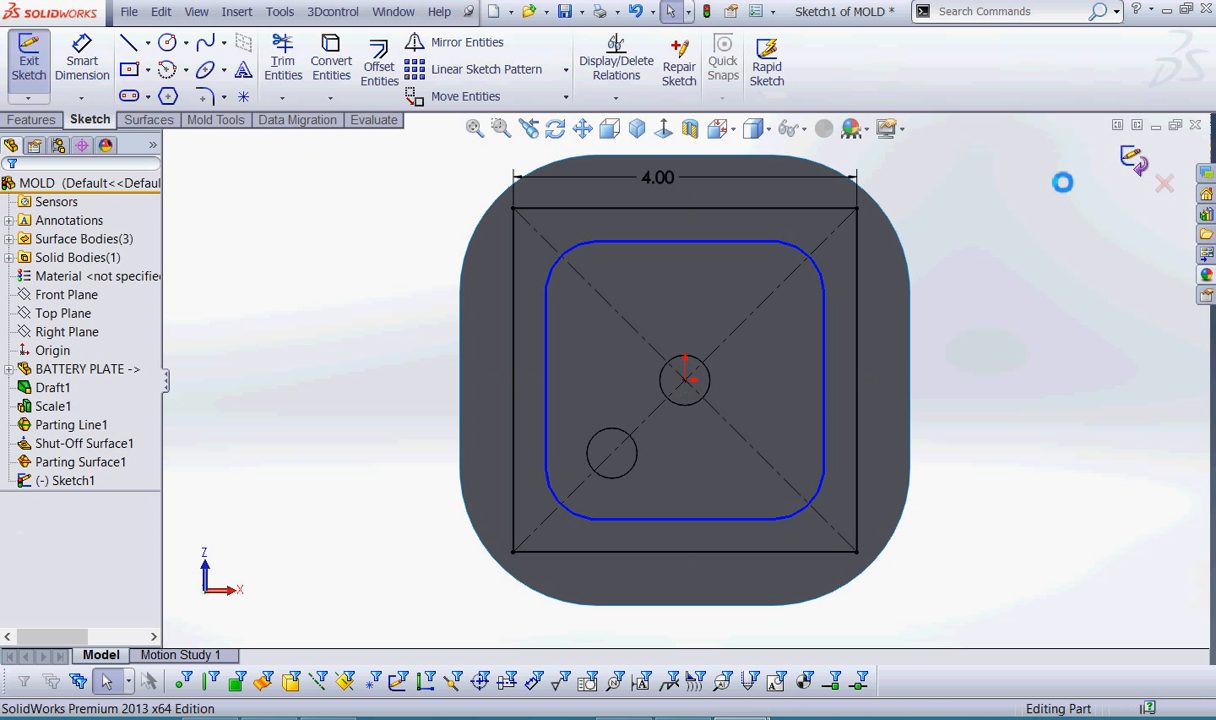
Try tooling block depths of 1.83 in above and 1.04 in below the parting surface, checking them in a front view.
{"action": "left_click", "coordinate": [716, 130]}
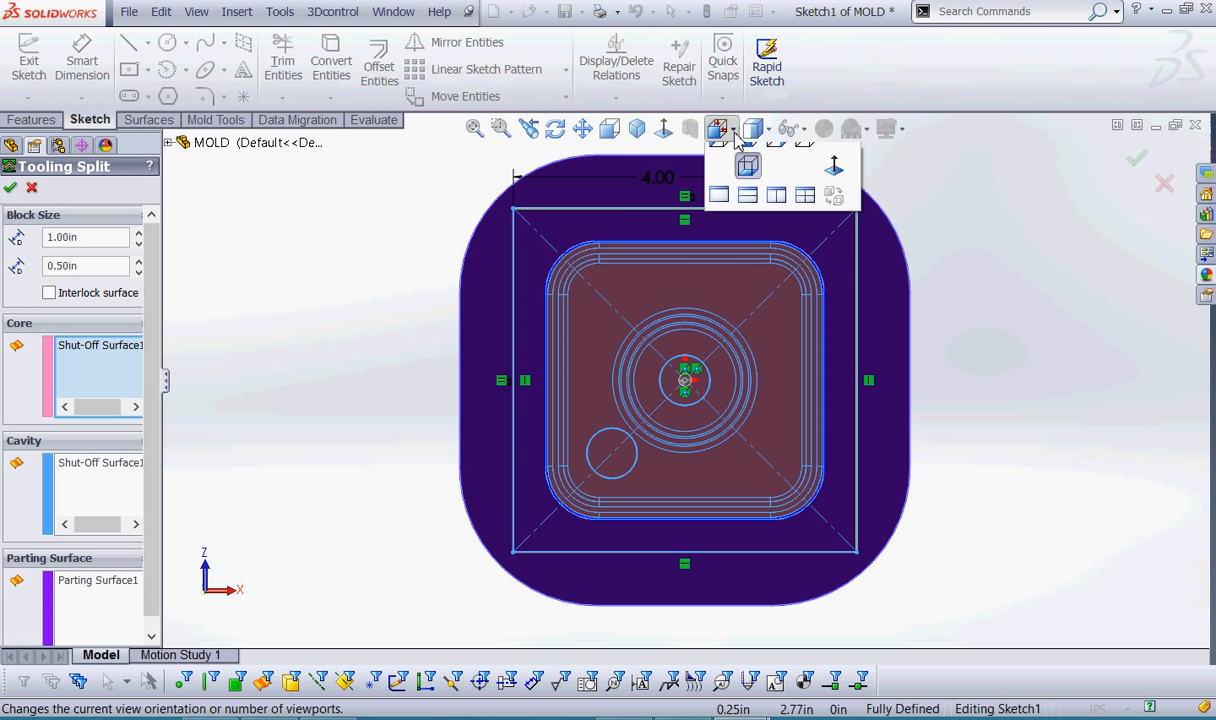
{"action": "left_click", "coordinate": [637, 128]}
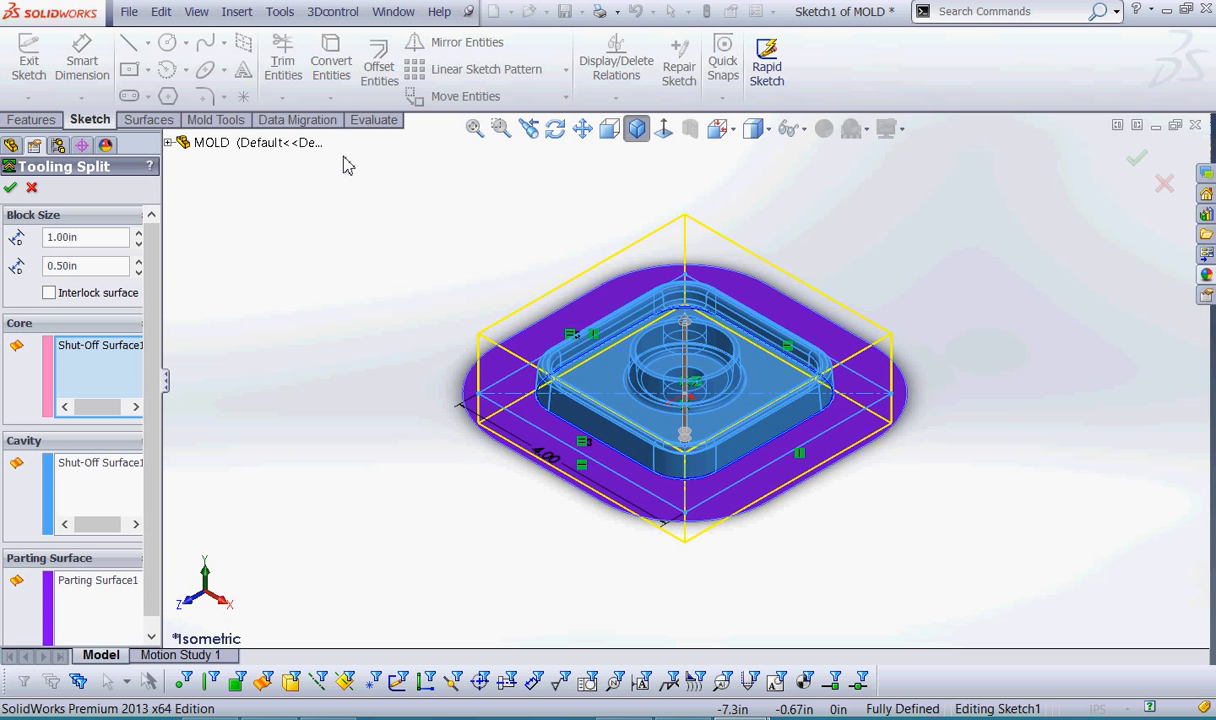
{"action": "left_click_drag", "start_coordinate": [686, 323], "coordinate": [686, 276]}
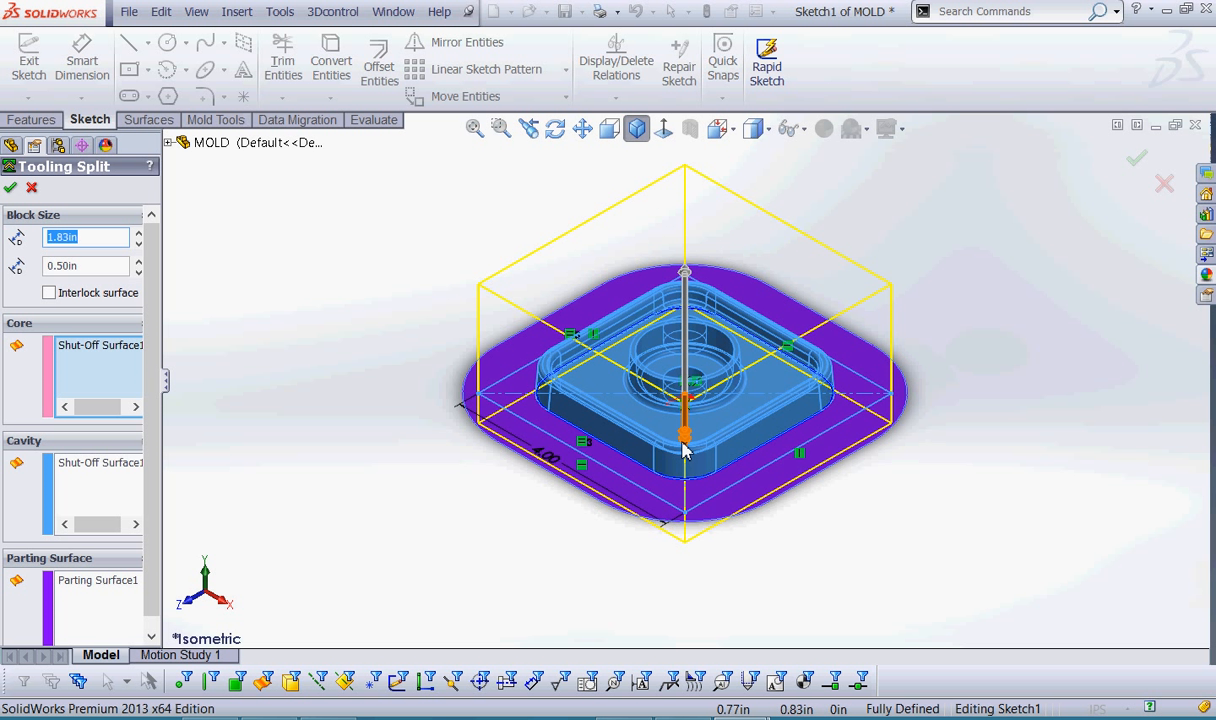
{"action": "left_click_drag", "start_coordinate": [684, 435], "coordinate": [445, 520]}
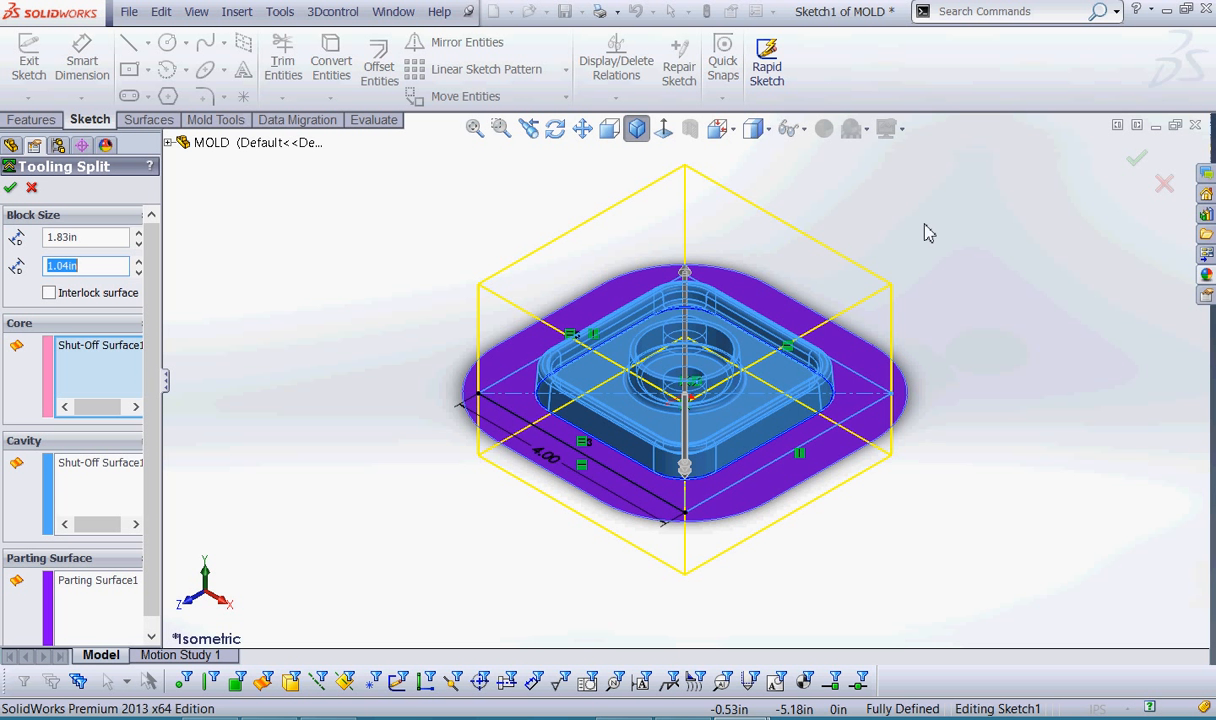
{"action": "left_click", "coordinate": [731, 131]}
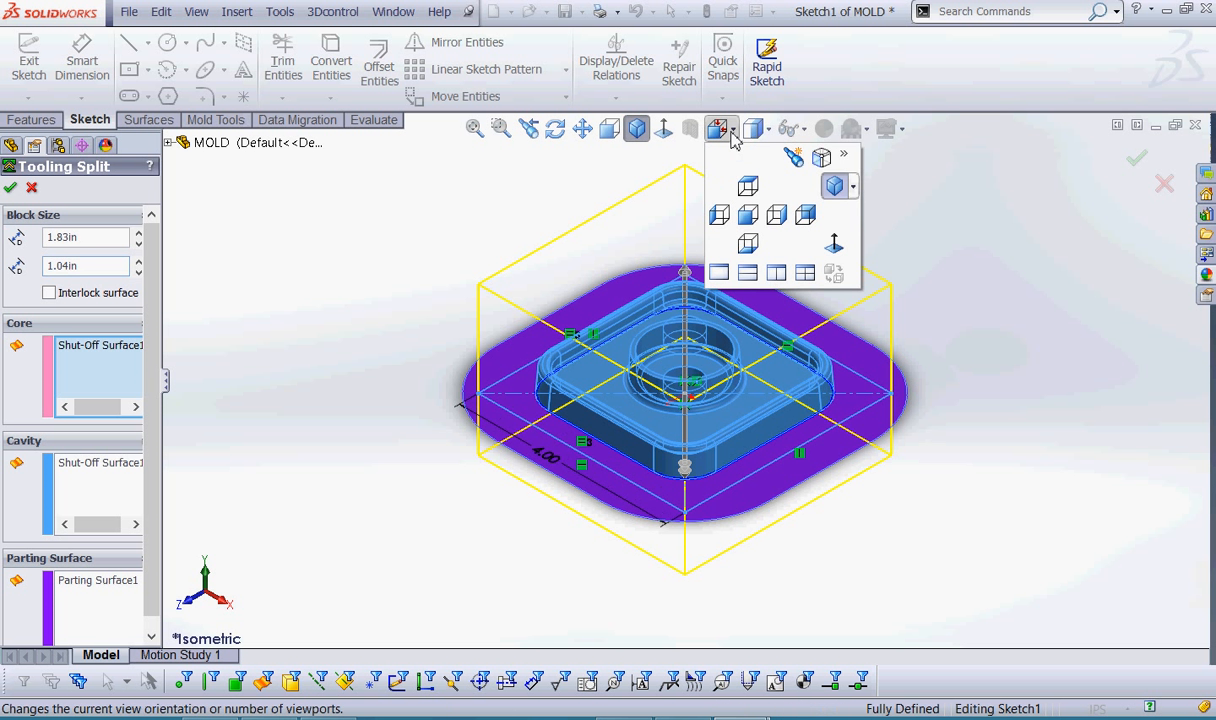
{"action": "left_click", "coordinate": [748, 215]}
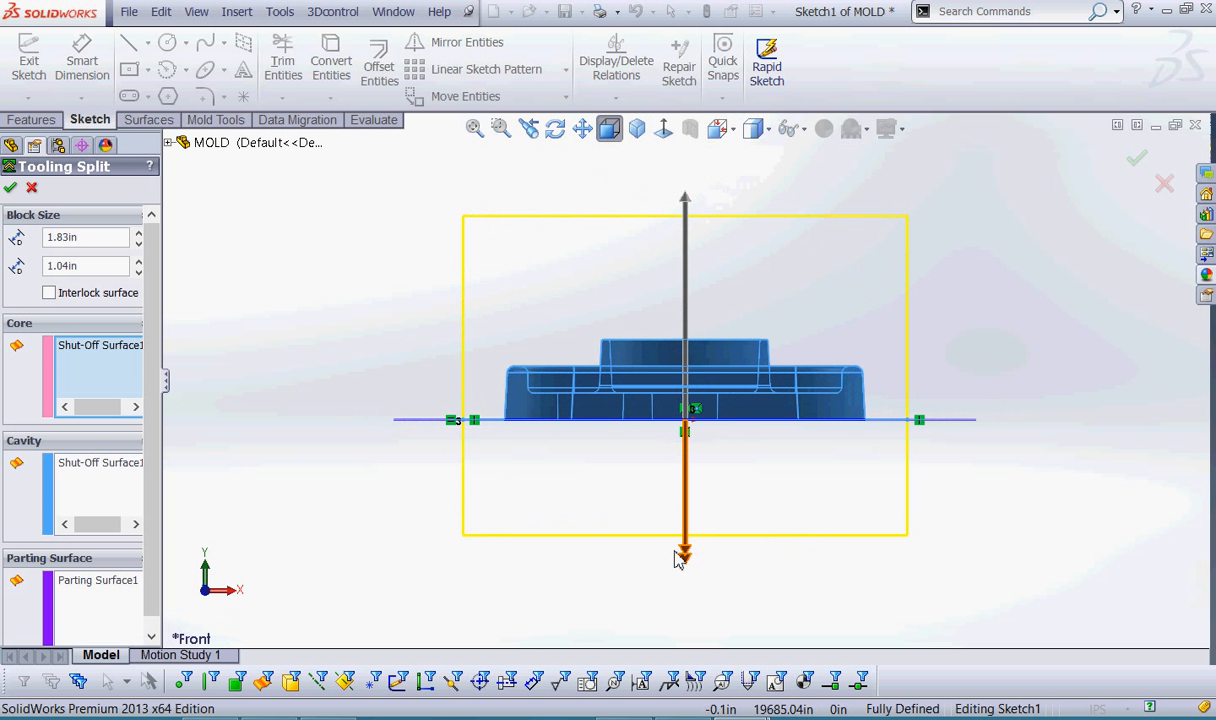
Set the block depths to 1.00 in above and 0.50 in below the parting surface and complete the tooling split.
{"action": "left_click_drag", "start_coordinate": [685, 552], "coordinate": [690, 455]}
{"action": "left_click_drag", "start_coordinate": [684, 197], "coordinate": [689, 320]}
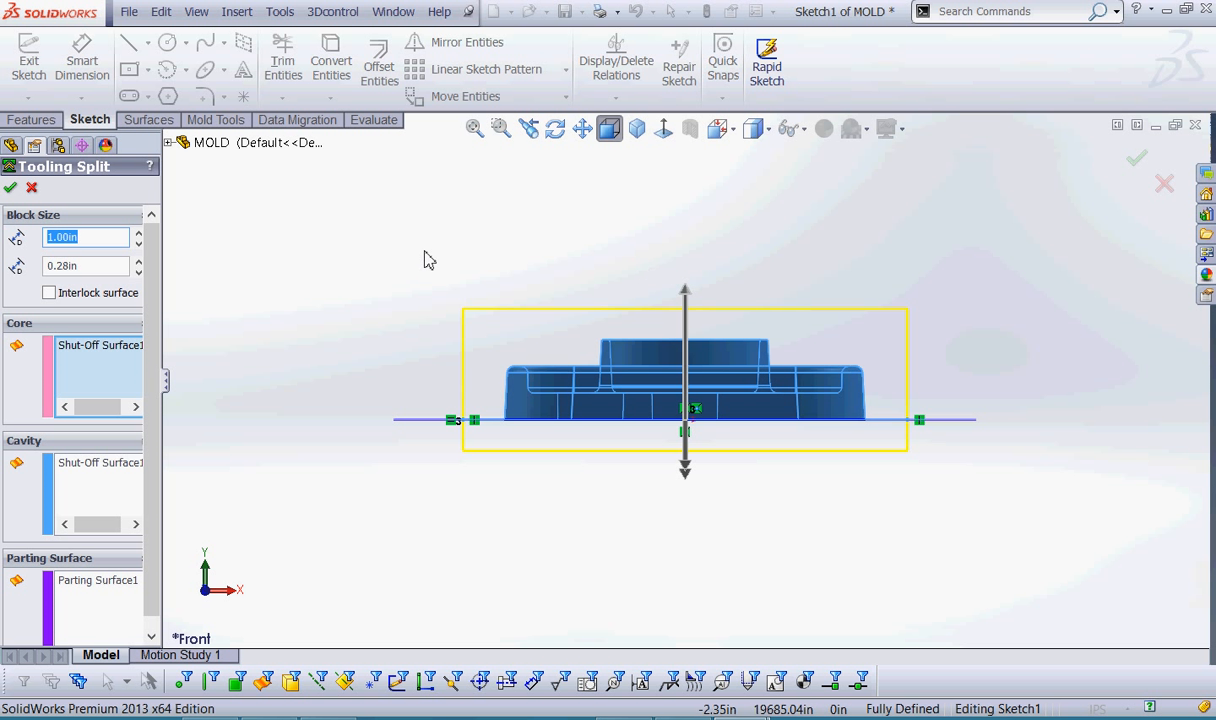
{"action": "left_click", "coordinate": [80, 265]}
{"action": "left_click_drag", "start_coordinate": [85, 267], "coordinate": [34, 260]}
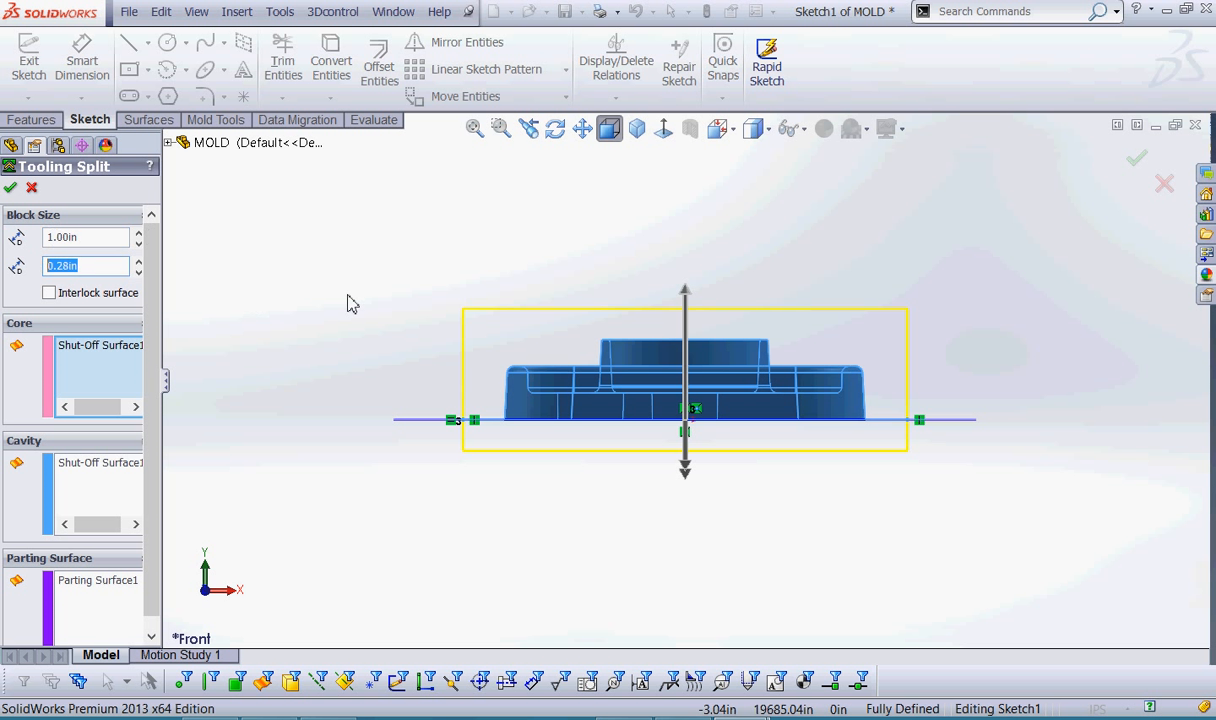
{"action": "type", "text": "0.5"}
{"action": "left_click", "coordinate": [358, 259]}
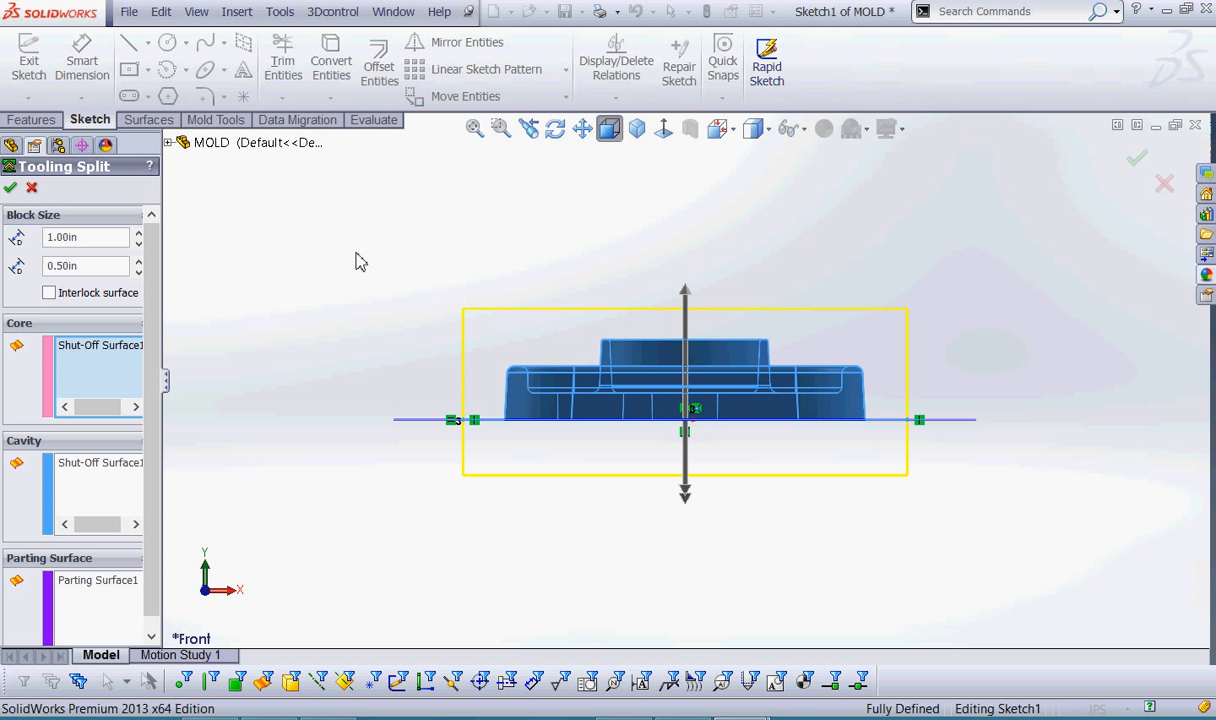
{"action": "left_click", "coordinate": [10, 187]}
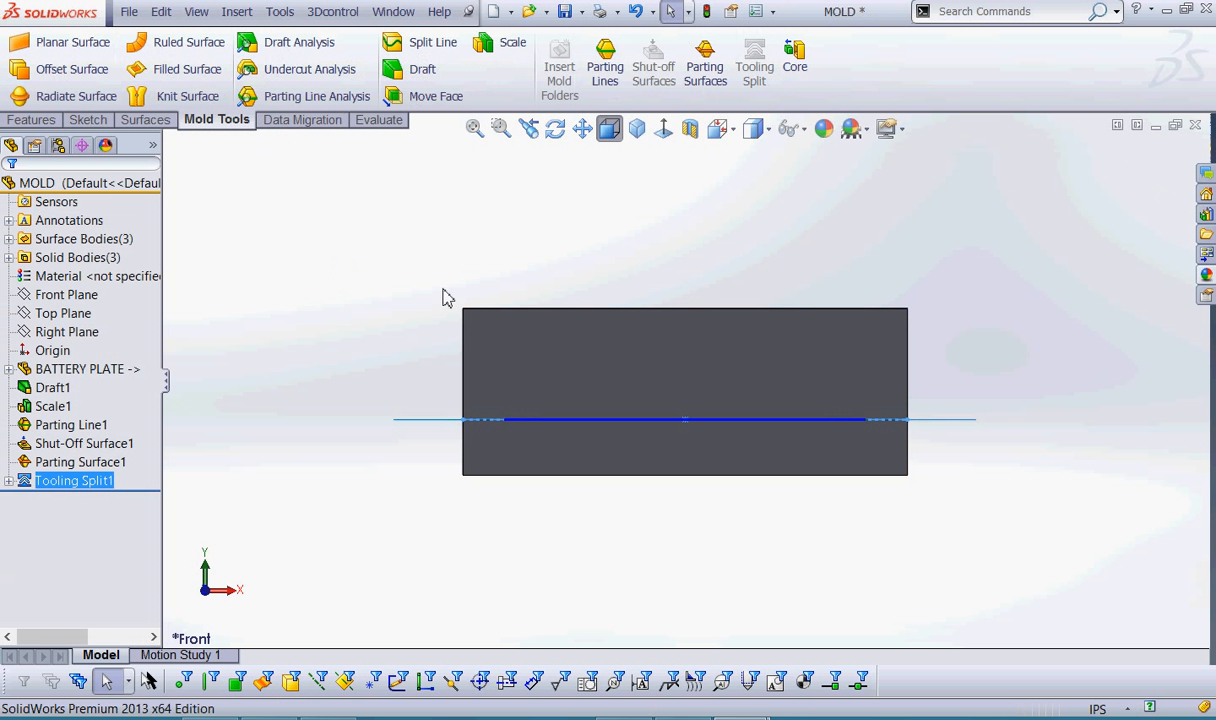
{"action": "left_click", "coordinate": [636, 128]}
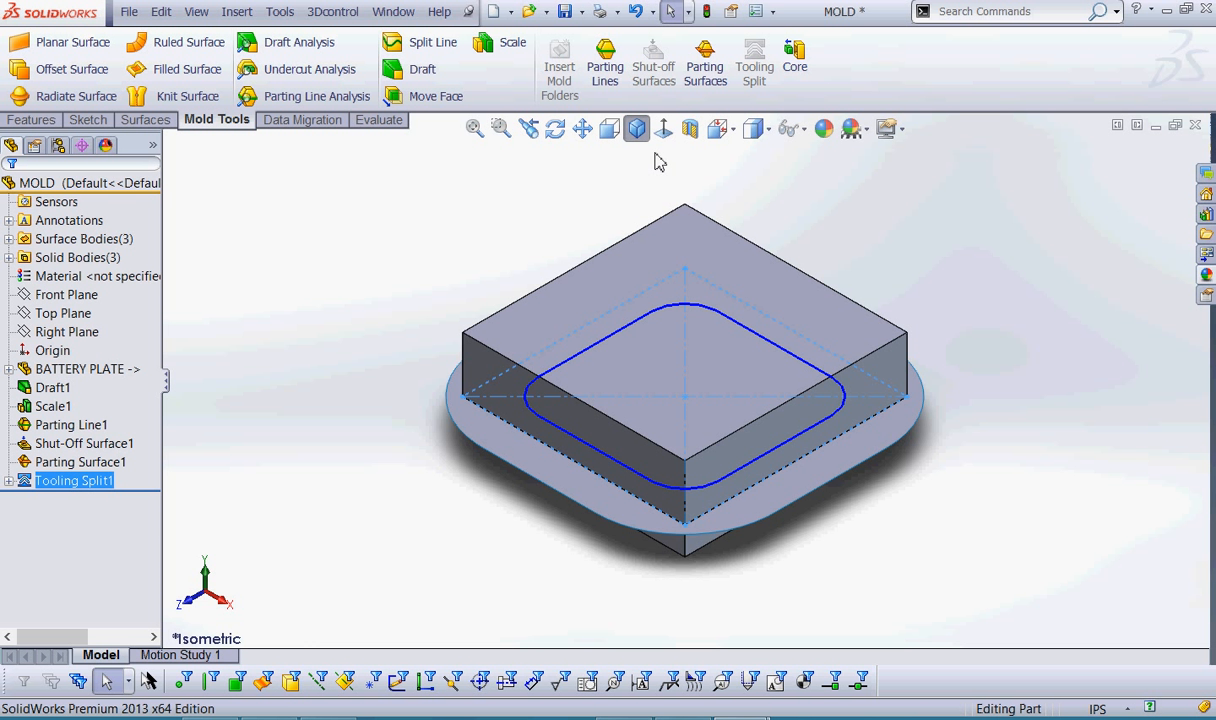
Hide the parting surface around the tooling blocks and clear the selection.
{"action": "right_click", "coordinate": [90, 464]}
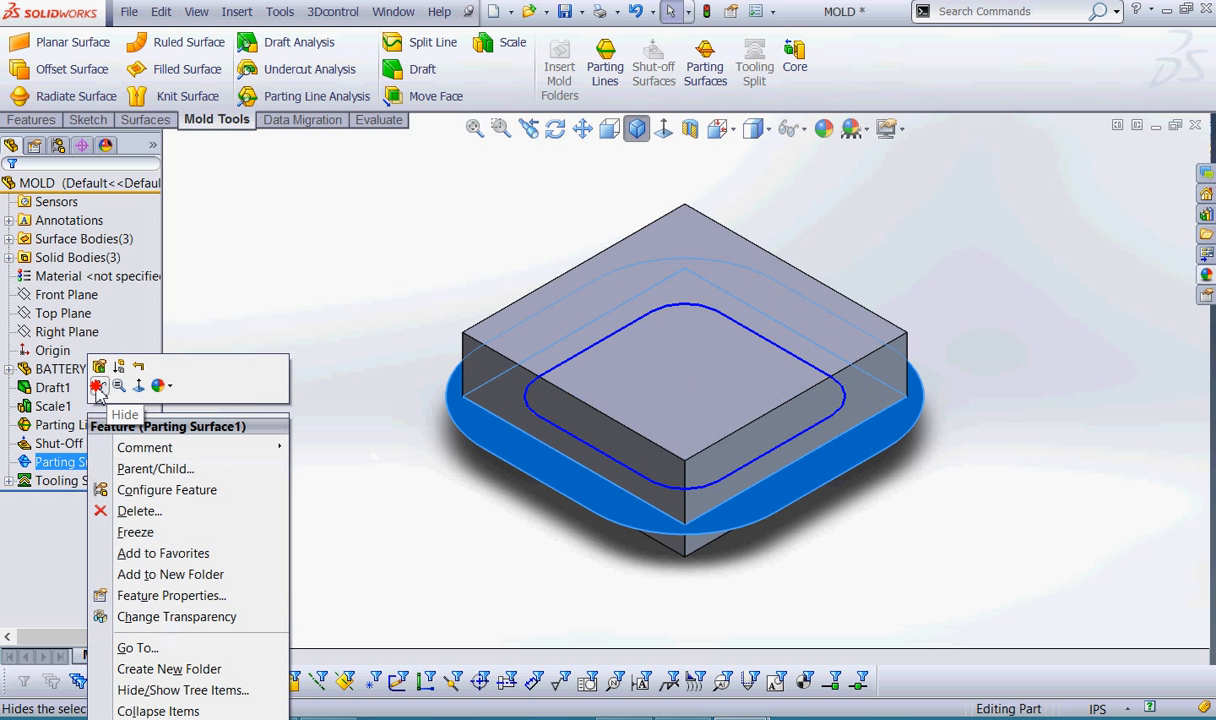
{"action": "left_click", "coordinate": [99, 385]}
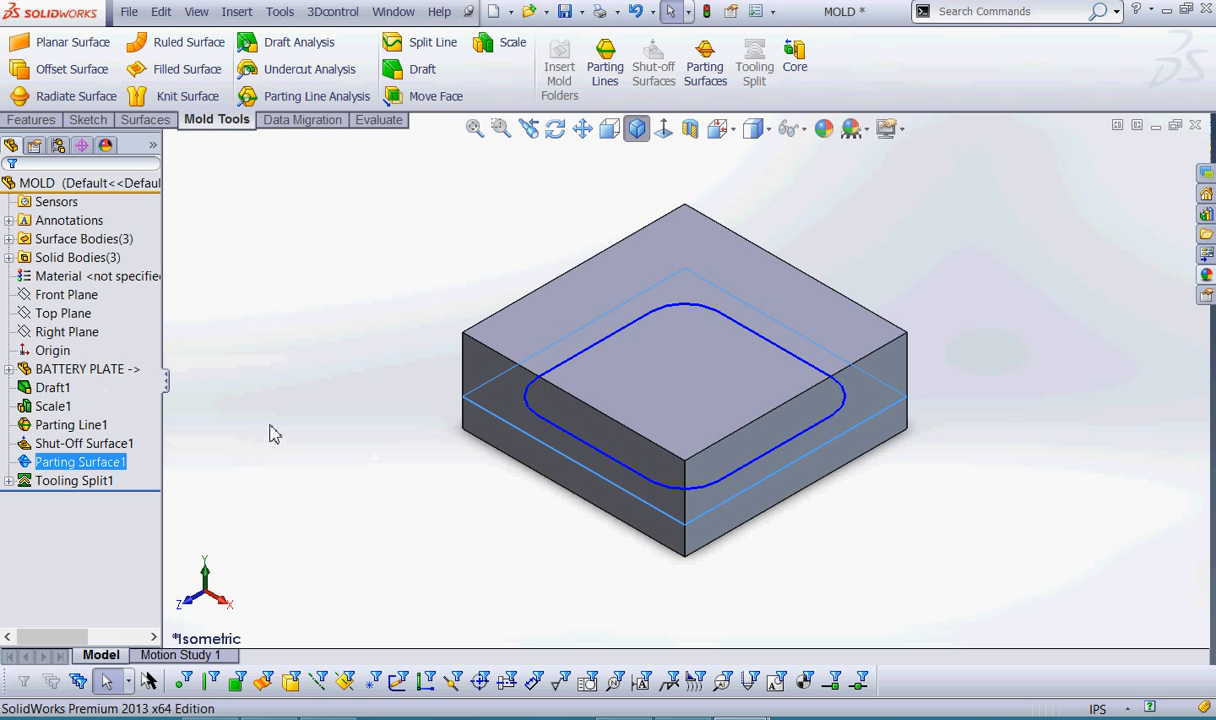
{"action": "mouse_move", "coordinate": [388, 371]}
{"action": "left_mouse_down"}
{"action": "mouse_move", "coordinate": [468, 402]}
{"action": "mouse_move", "coordinate": [443, 424]}
{"action": "left_mouse_up"}
{"action": "key", "text": "Escape"}
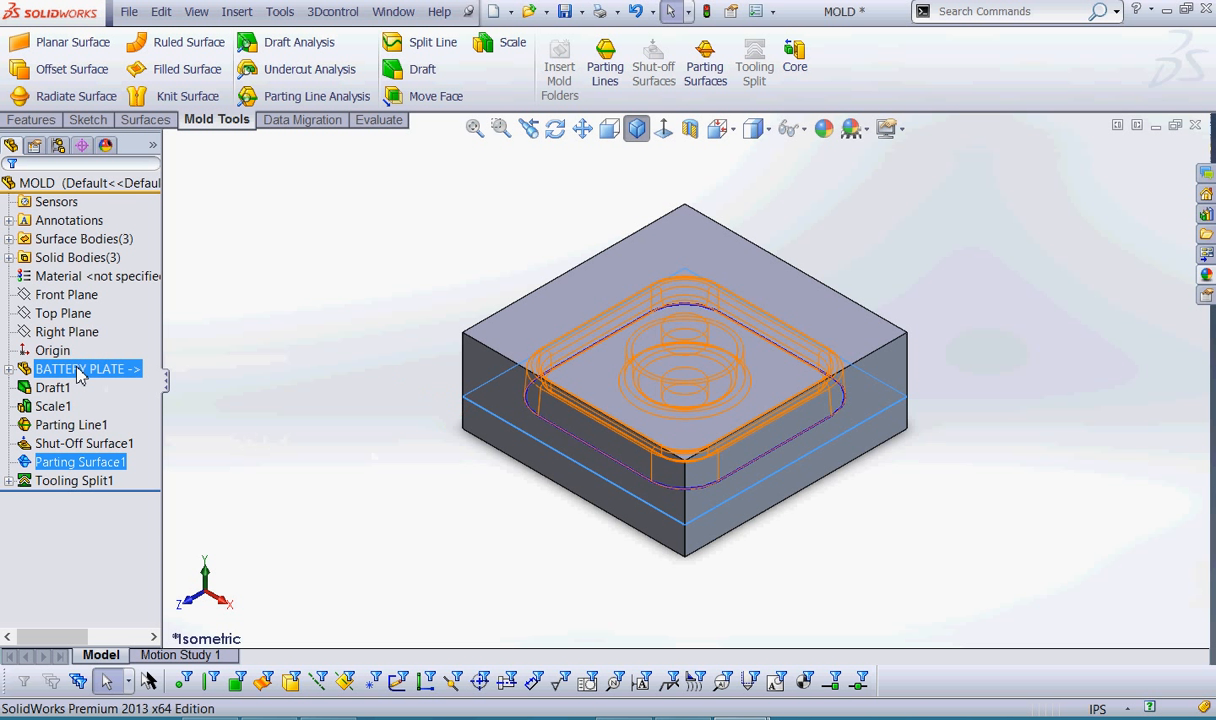
{"action": "left_click", "coordinate": [334, 388]}
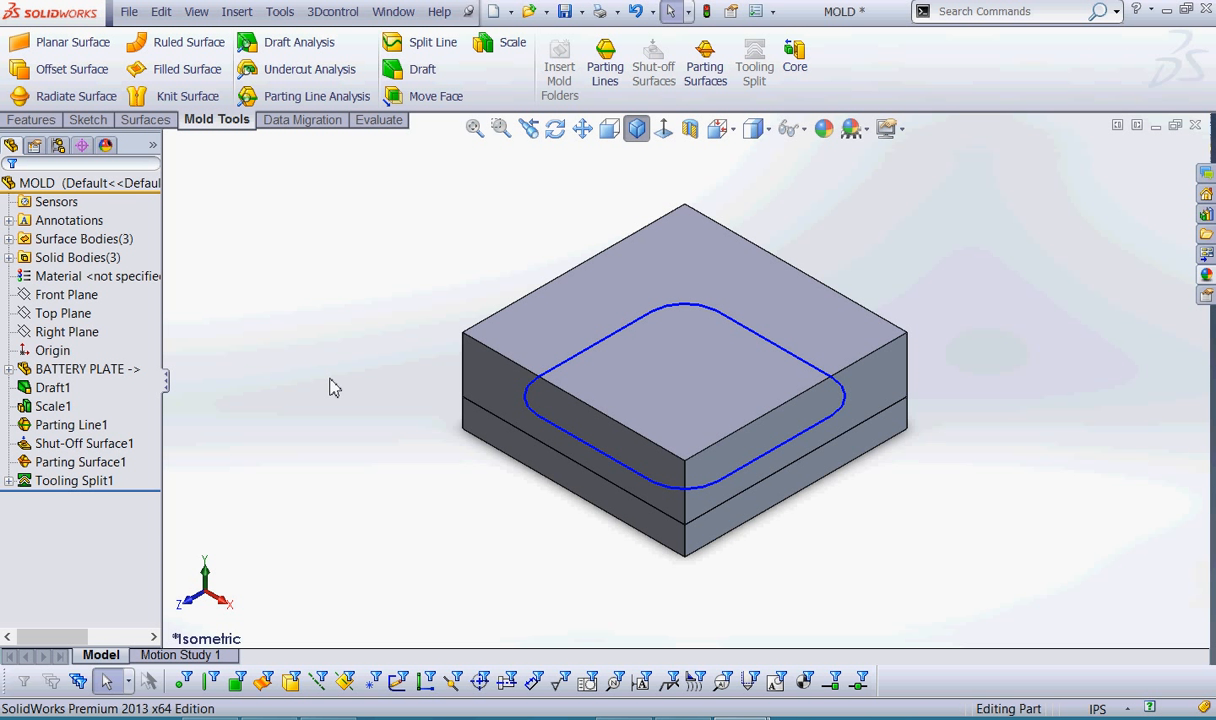
{"action": "mouse_move", "coordinate": [128, 466]}
{"action": "left_mouse_down"}
{"action": "mouse_move", "coordinate": [150, 482]}
{"action": "mouse_move", "coordinate": [100, 515]}
{"action": "mouse_move", "coordinate": [4, 488]}
{"action": "mouse_move", "coordinate": [135, 466]}
{"action": "left_mouse_up"}
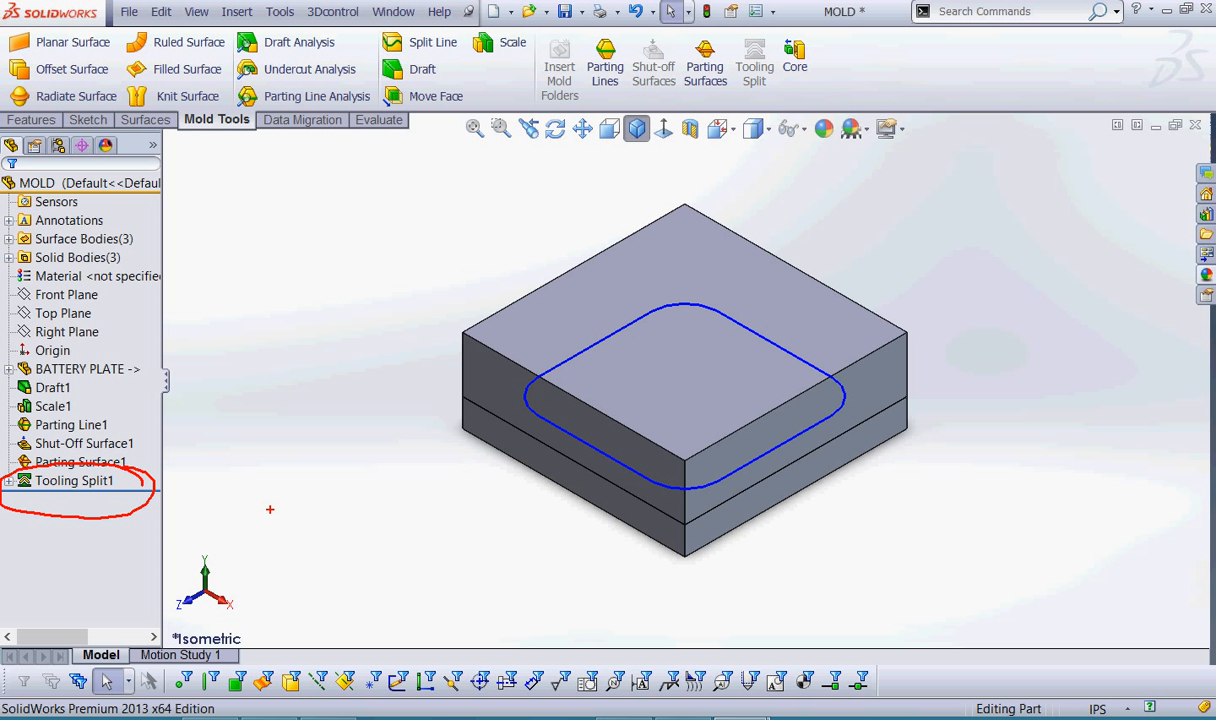
{"action": "key", "text": "Escape"}
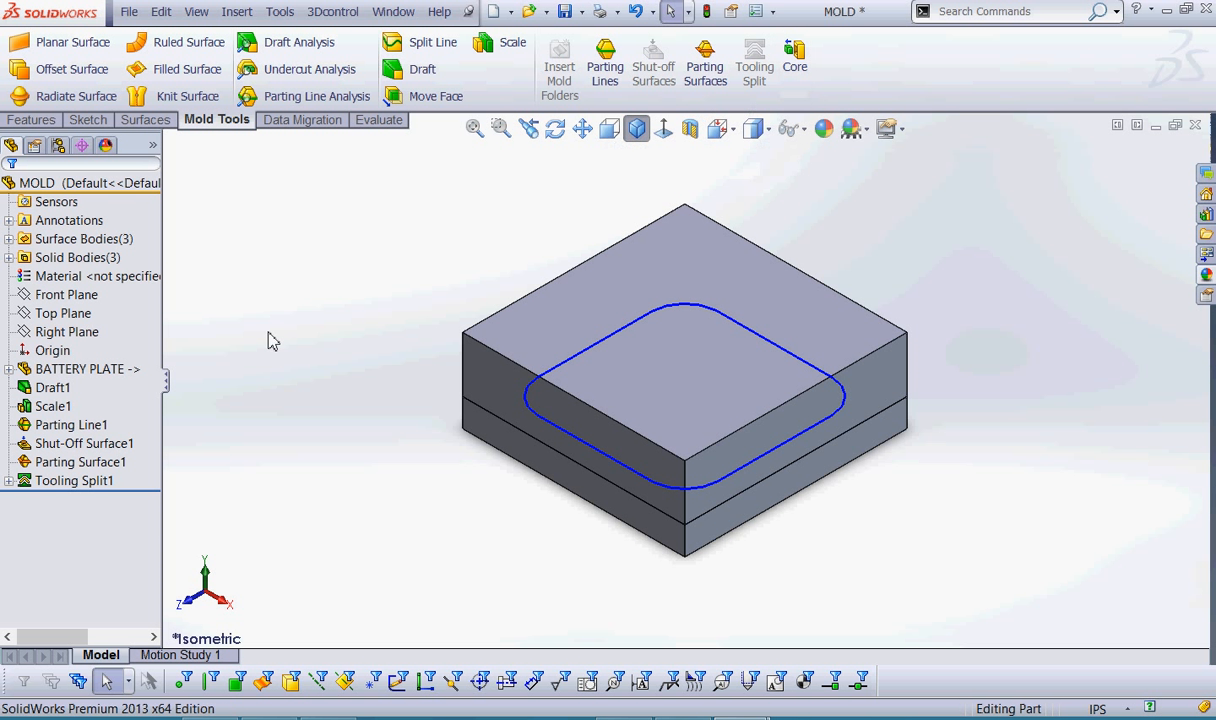
Widen the feature tree and expand its Surface Bodies and Solid Bodies folders to list the mold's bodies.
{"action": "left_click", "coordinate": [9, 239]}
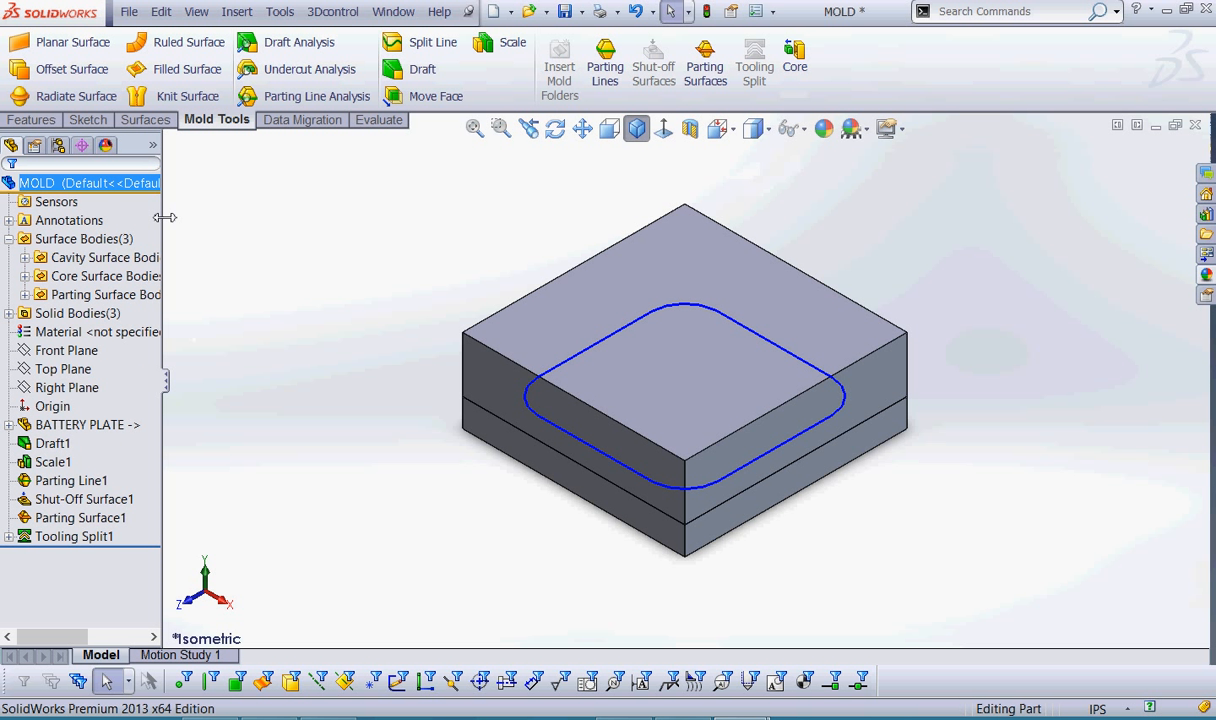
{"action": "left_click_drag", "start_coordinate": [162, 212], "coordinate": [251, 230]}
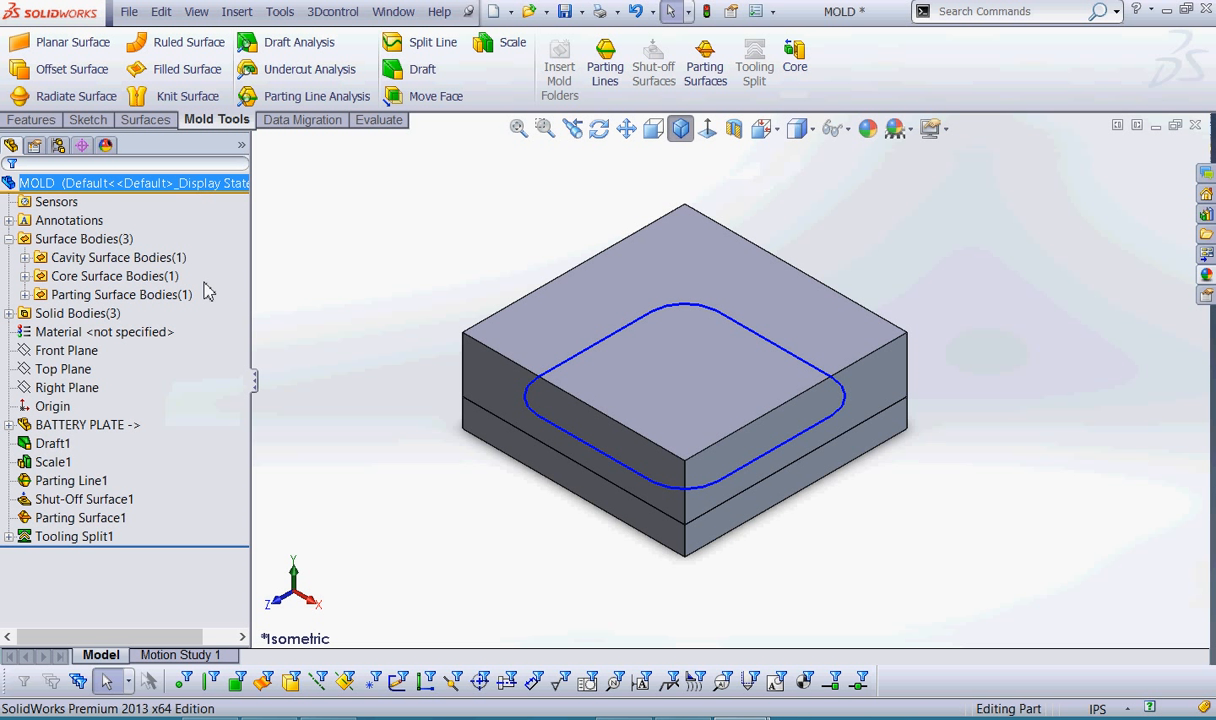
{"action": "left_click", "coordinate": [9, 313]}
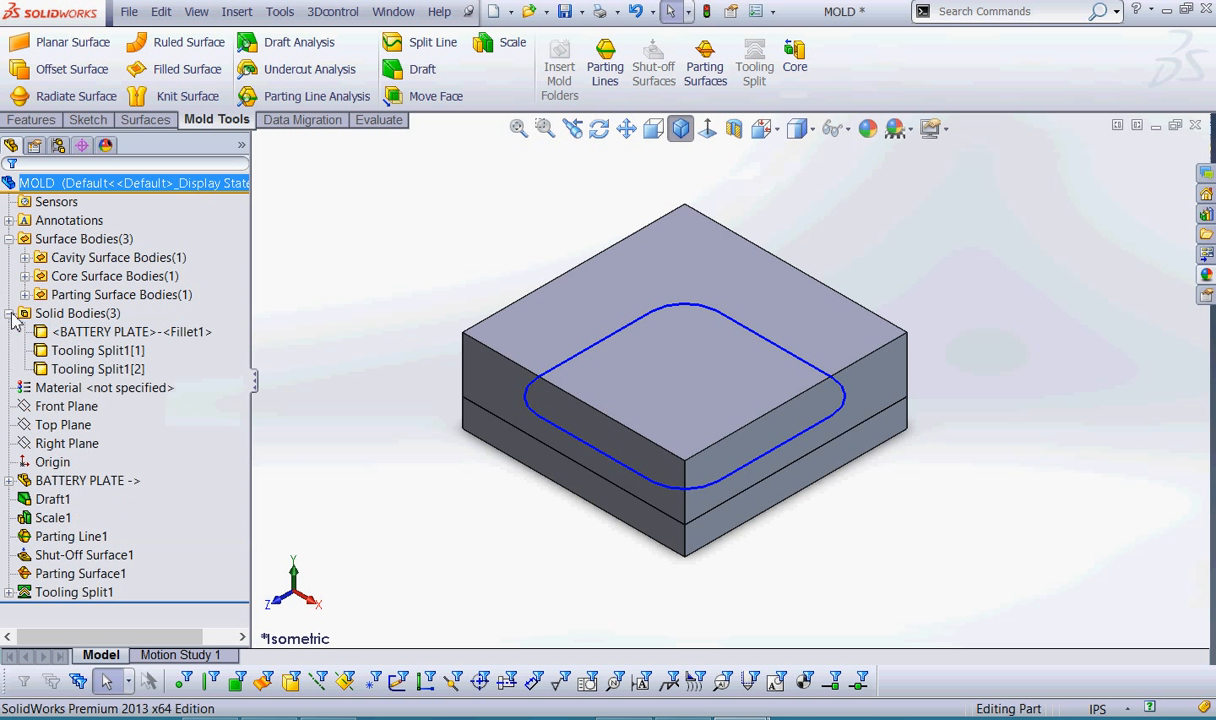
{"action": "mouse_move", "coordinate": [205, 319]}
{"action": "left_mouse_down"}
{"action": "mouse_move", "coordinate": [60, 284]}
{"action": "mouse_move", "coordinate": [77, 408]}
{"action": "mouse_move", "coordinate": [203, 322]}
{"action": "left_mouse_up"}
{"action": "mouse_move", "coordinate": [155, 355]}
{"action": "left_mouse_down"}
{"action": "mouse_move", "coordinate": [185, 354]}
{"action": "mouse_move", "coordinate": [180, 371]}
{"action": "left_mouse_up"}
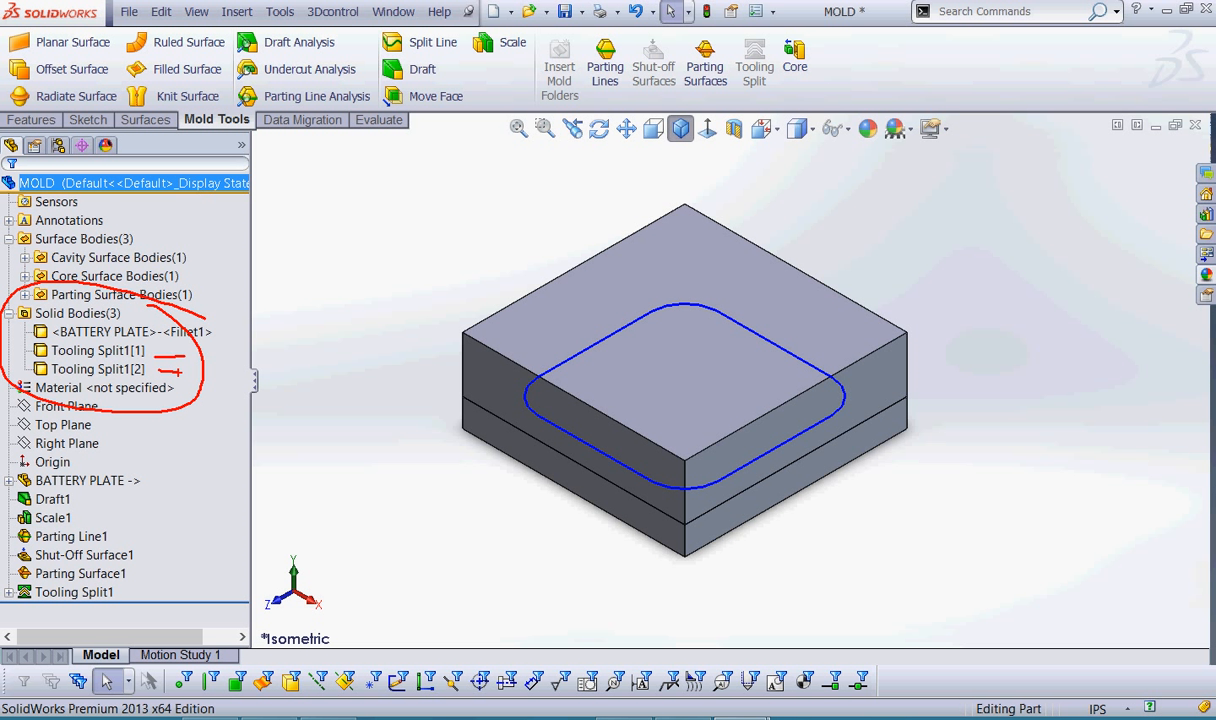
{"action": "key", "text": "Escape"}
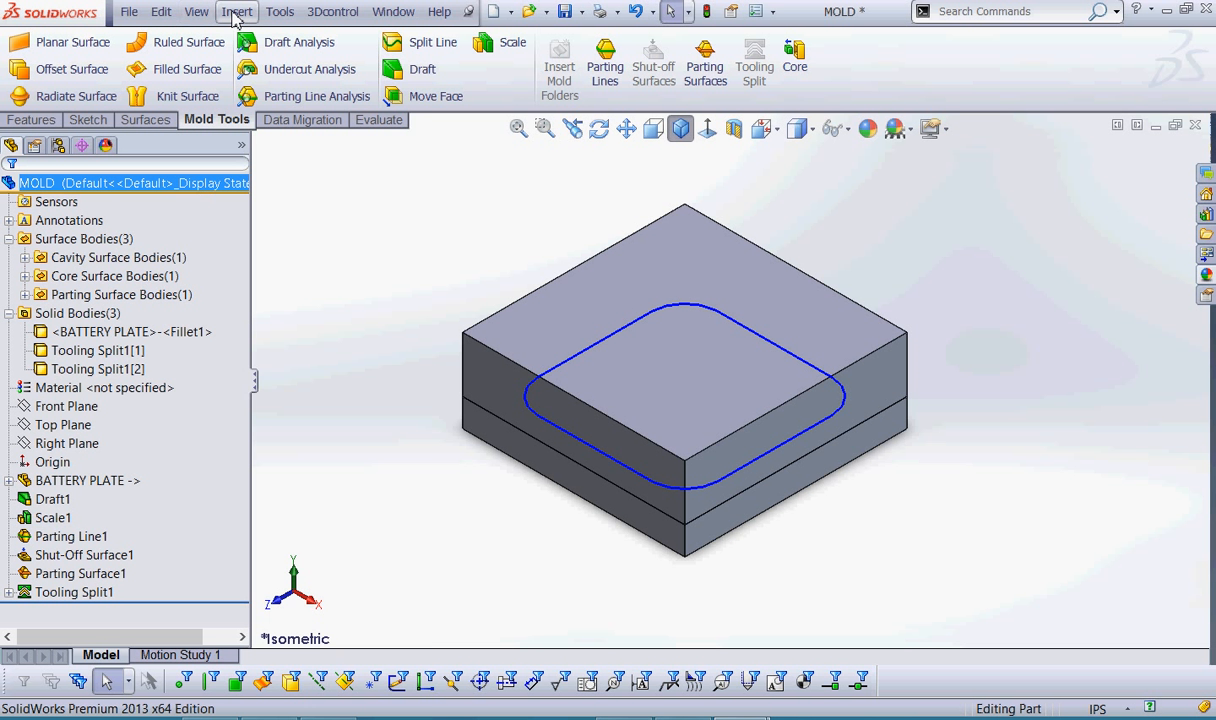
{"action": "left_click", "coordinate": [236, 12]}
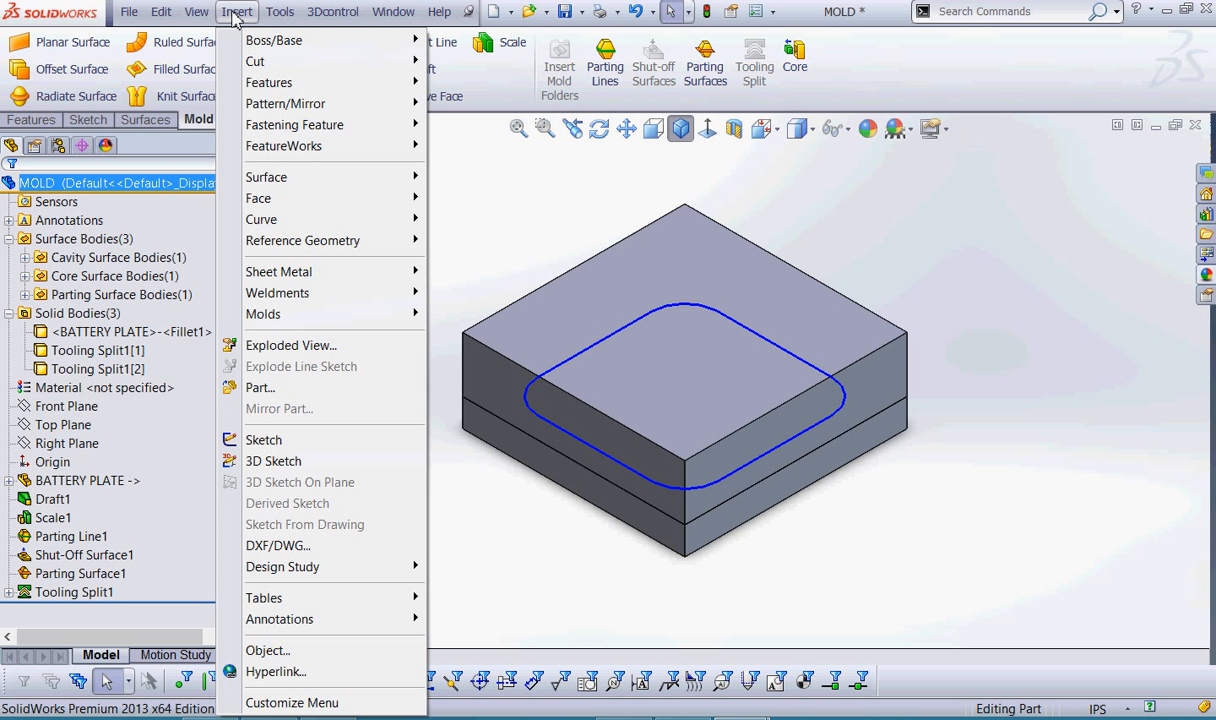
{"action": "mouse_move", "coordinate": [254, 87]}
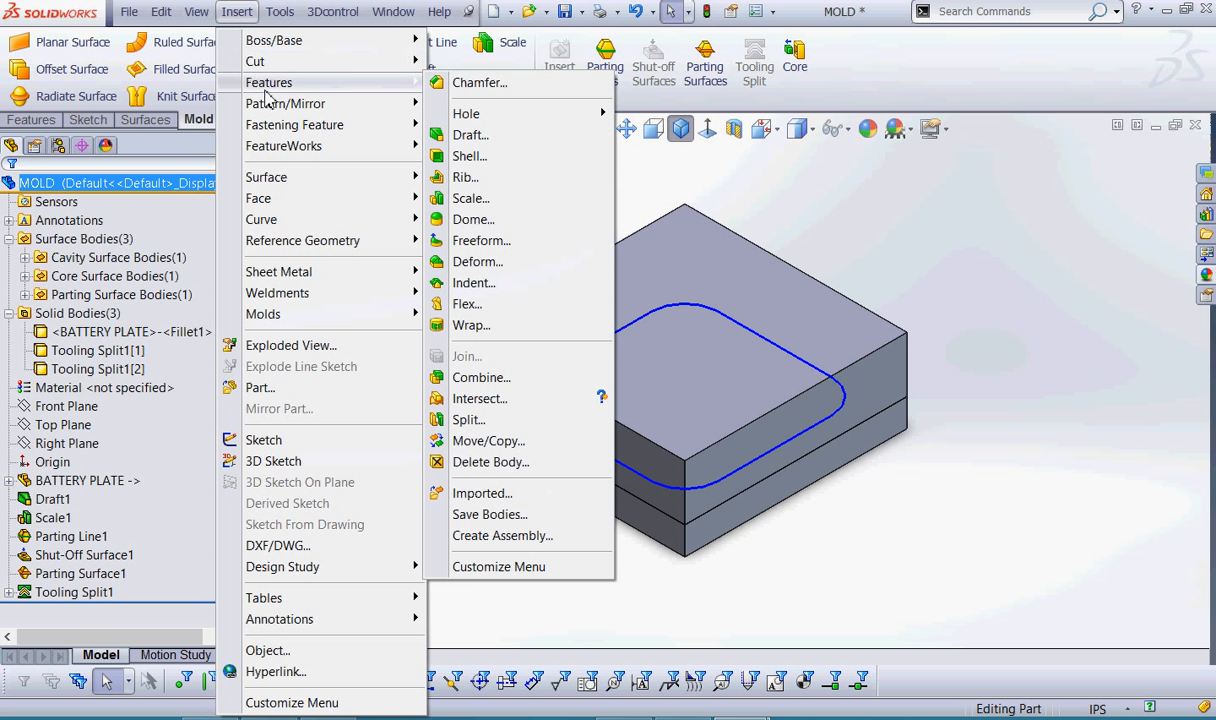
{"action": "key", "text": "ctrl+2"}
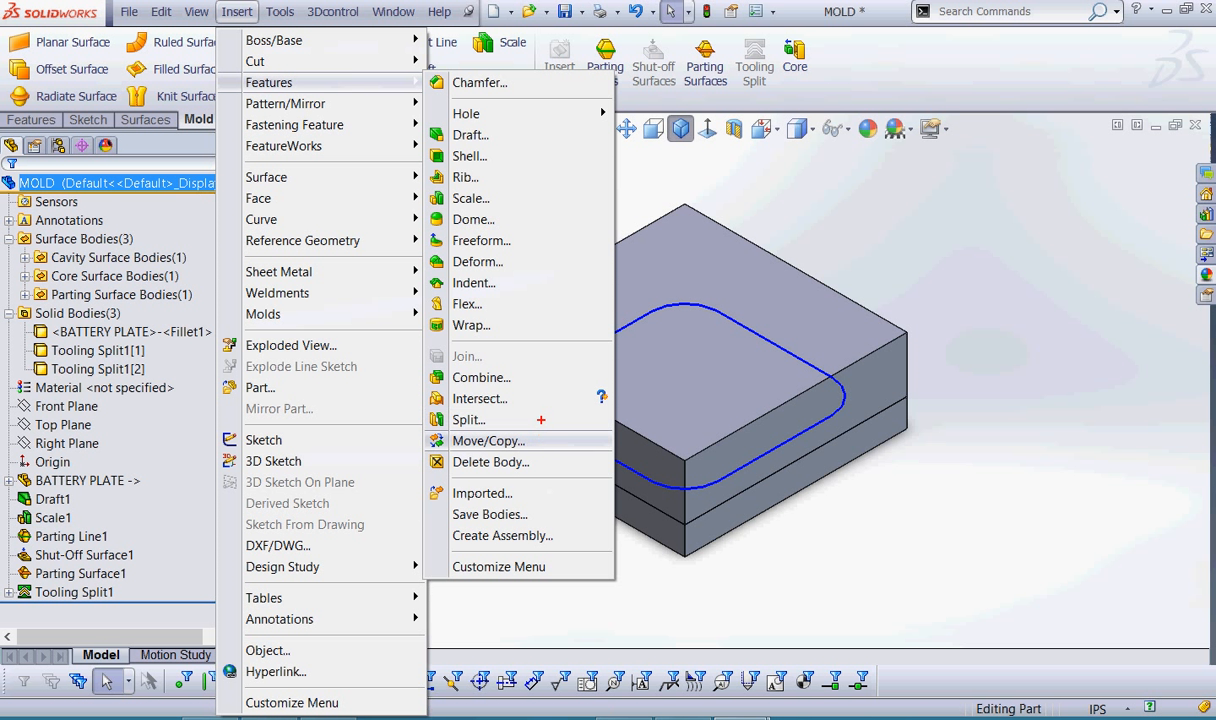
{"action": "mouse_move", "coordinate": [543, 418]}
{"action": "left_mouse_down"}
{"action": "mouse_move", "coordinate": [416, 430]}
{"action": "mouse_move", "coordinate": [515, 407]}
{"action": "mouse_move", "coordinate": [592, 440]}
{"action": "left_mouse_up"}
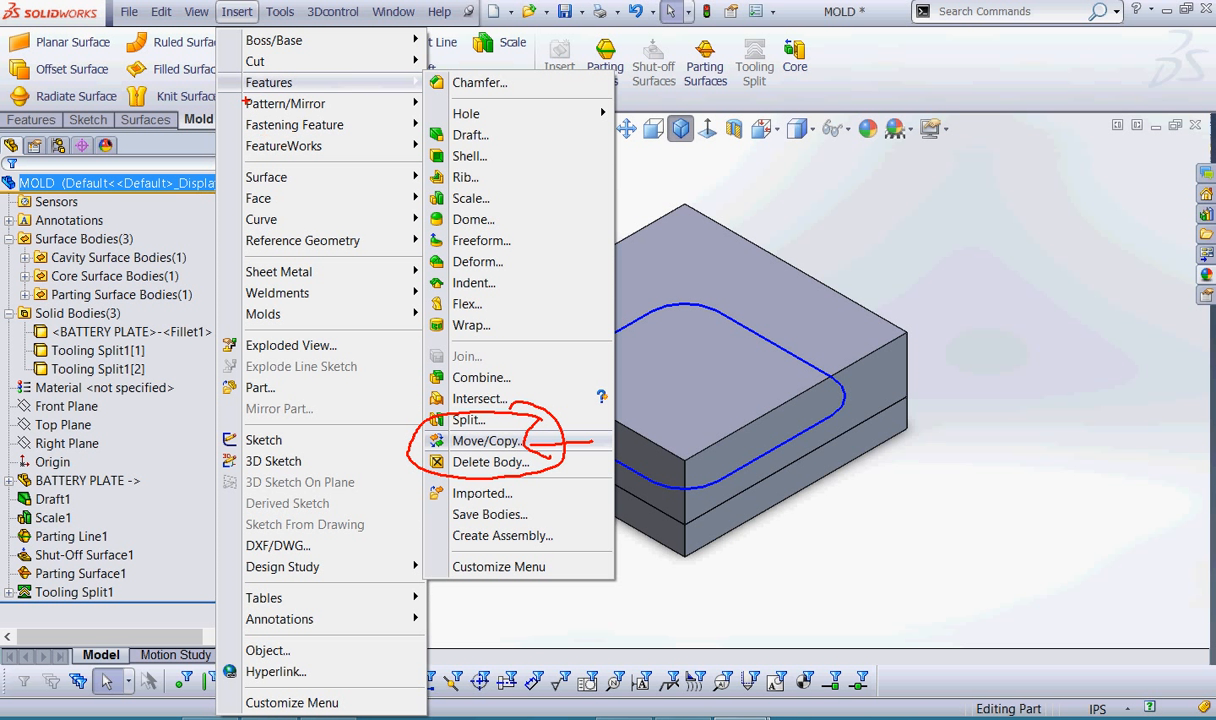
{"action": "mouse_move", "coordinate": [236, 96]}
{"action": "left_mouse_down"}
{"action": "mouse_move", "coordinate": [331, 101]}
{"action": "mouse_move", "coordinate": [248, 72]}
{"action": "left_mouse_up"}
{"action": "mouse_move", "coordinate": [205, 27]}
{"action": "left_mouse_down"}
{"action": "mouse_move", "coordinate": [245, 5]}
{"action": "mouse_move", "coordinate": [205, 18]}
{"action": "mouse_move", "coordinate": [238, 30]}
{"action": "left_mouse_up"}
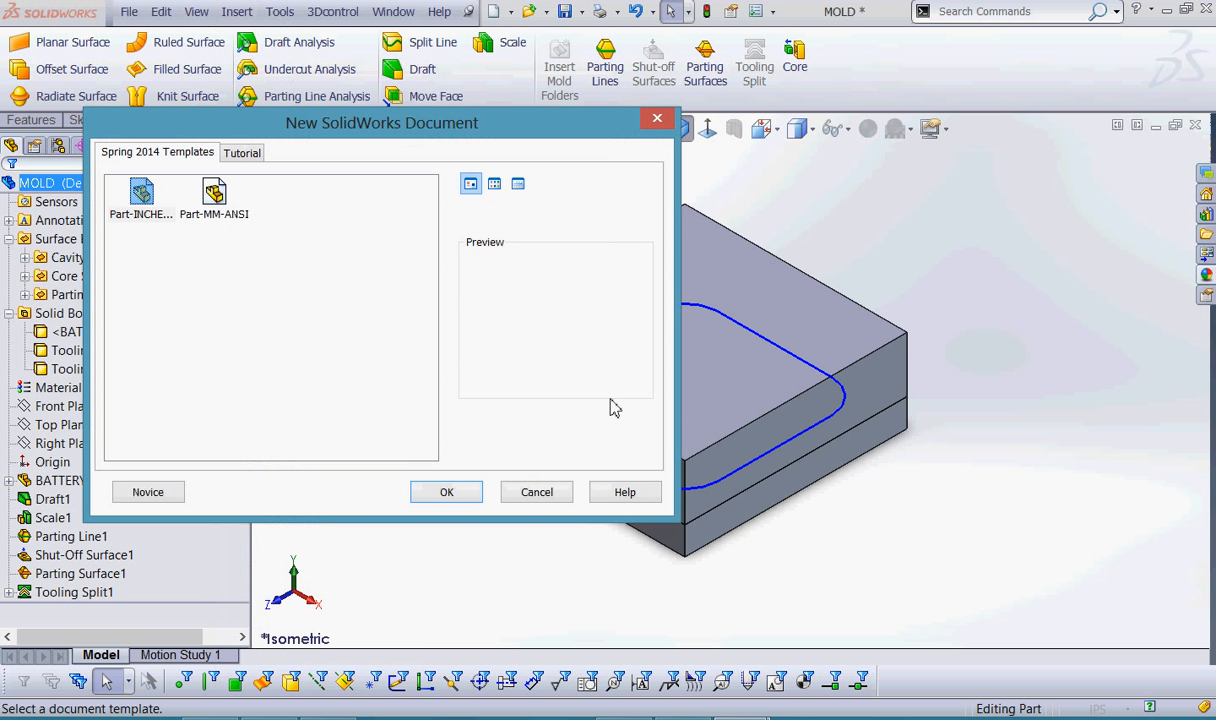
{"action": "left_click", "coordinate": [535, 491]}
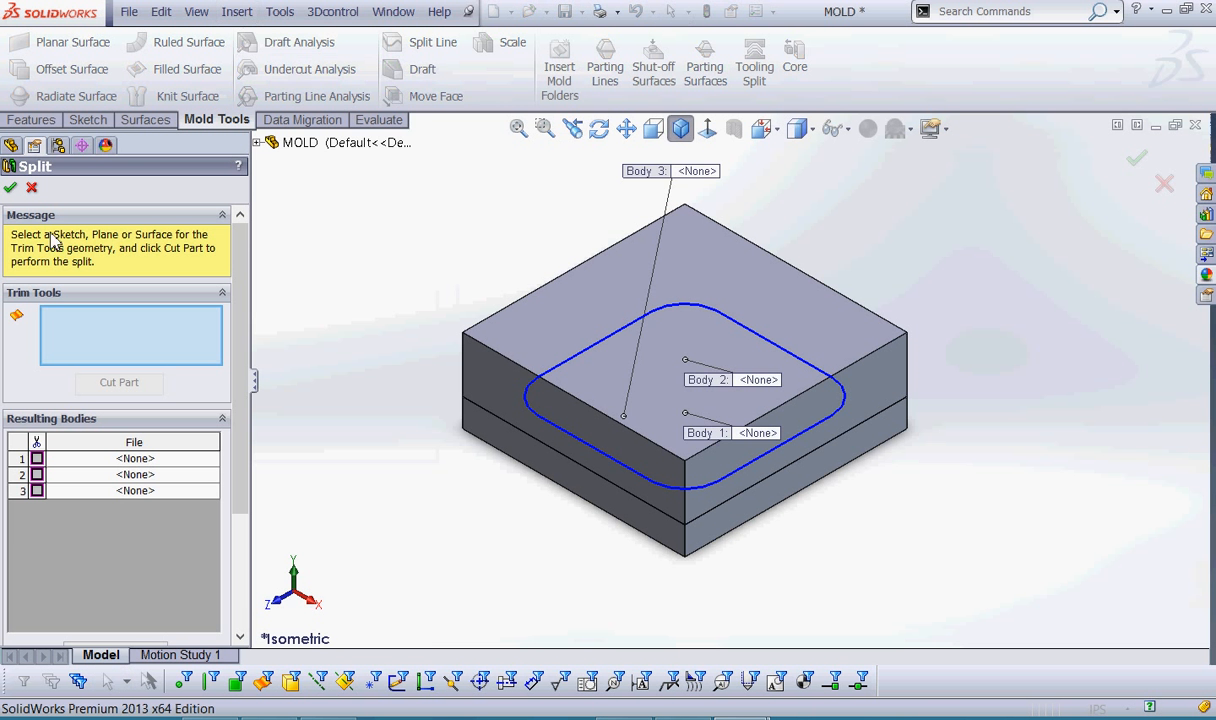
{"action": "left_click", "coordinate": [31, 188]}
{"action": "left_click", "coordinate": [238, 14]}
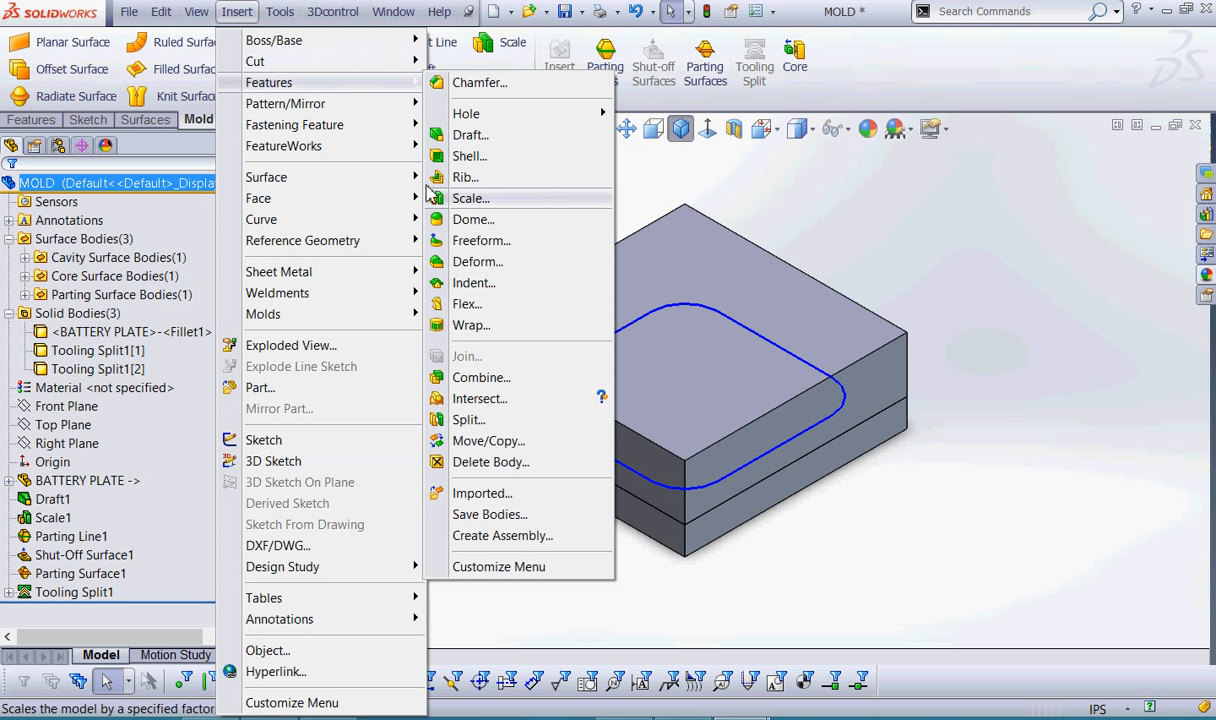
{"action": "left_click", "coordinate": [470, 442]}
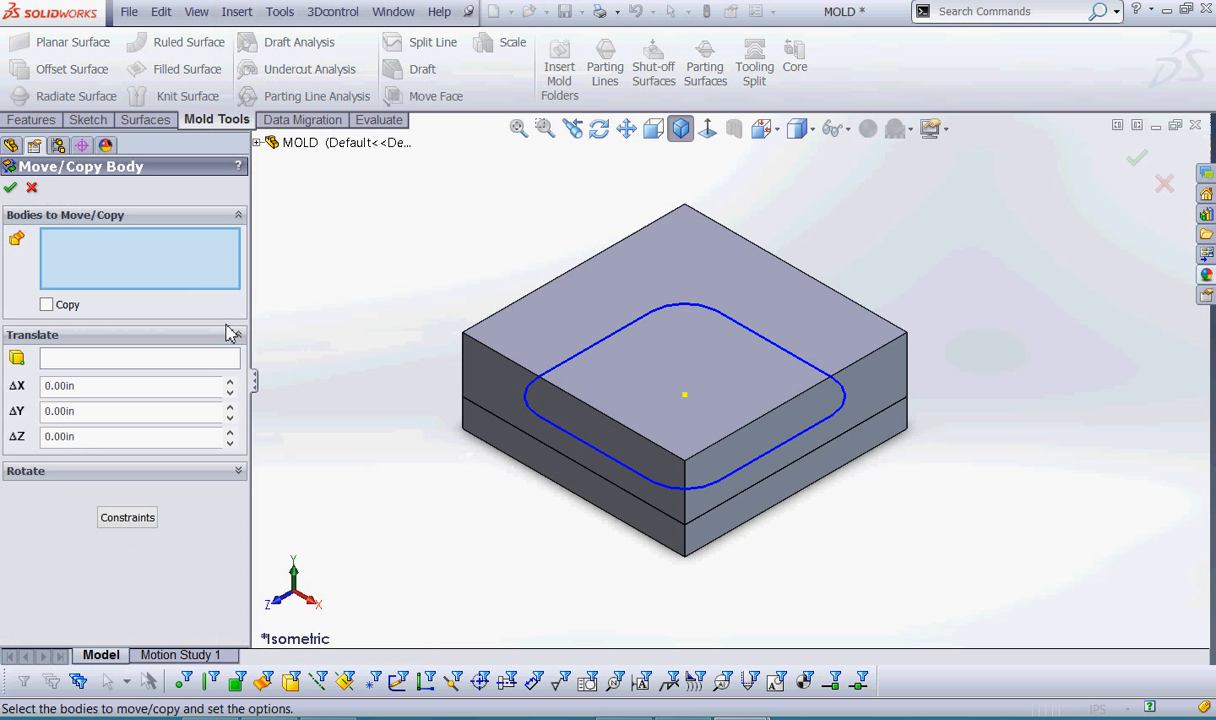
{"action": "left_click", "coordinate": [31, 187]}
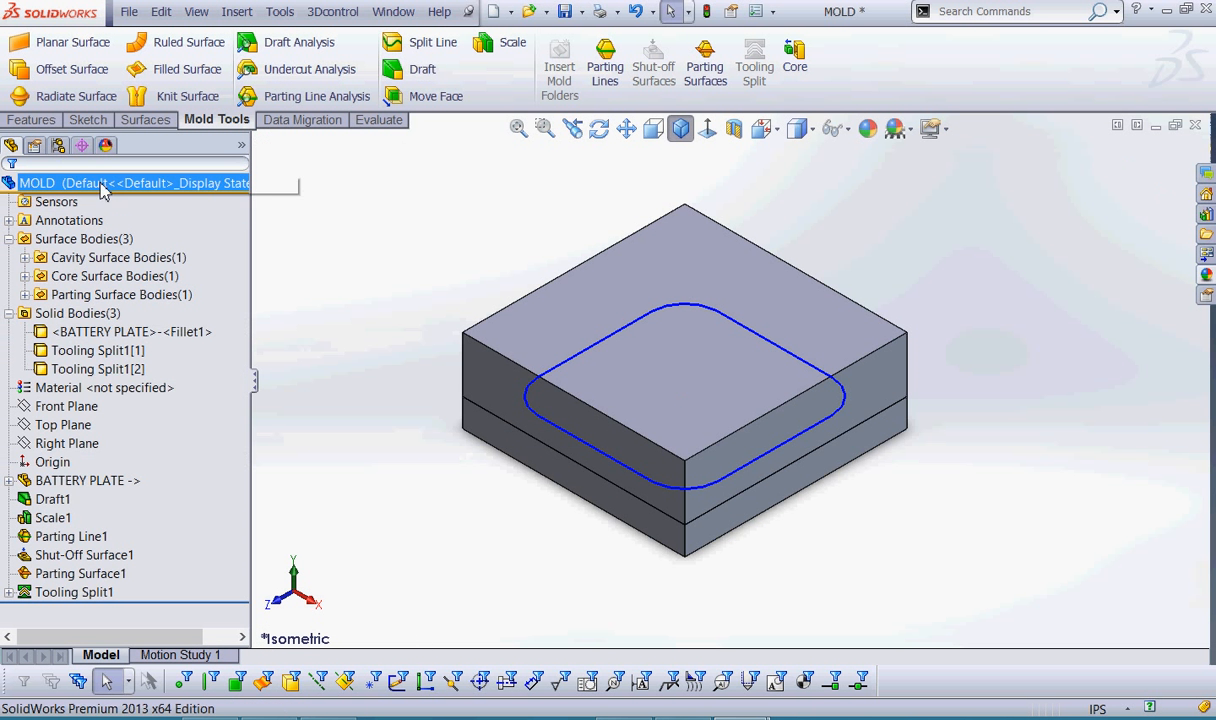
Move the upper tooling block, Tooling Split1[2], about 6.20 in upward along Y with Move/Copy Body.
{"action": "left_click", "coordinate": [92, 350]}
{"action": "left_click", "coordinate": [95, 368], "text": "ctrl"}
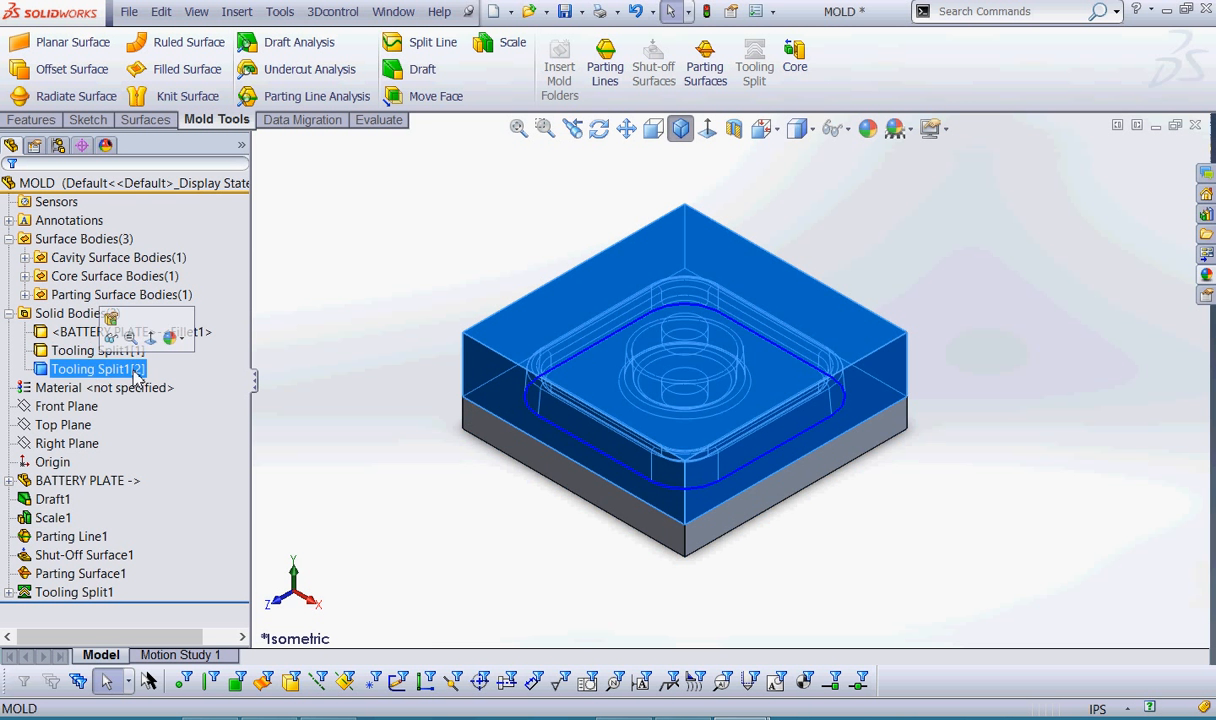
{"action": "left_click", "coordinate": [89, 354], "text": "ctrl"}
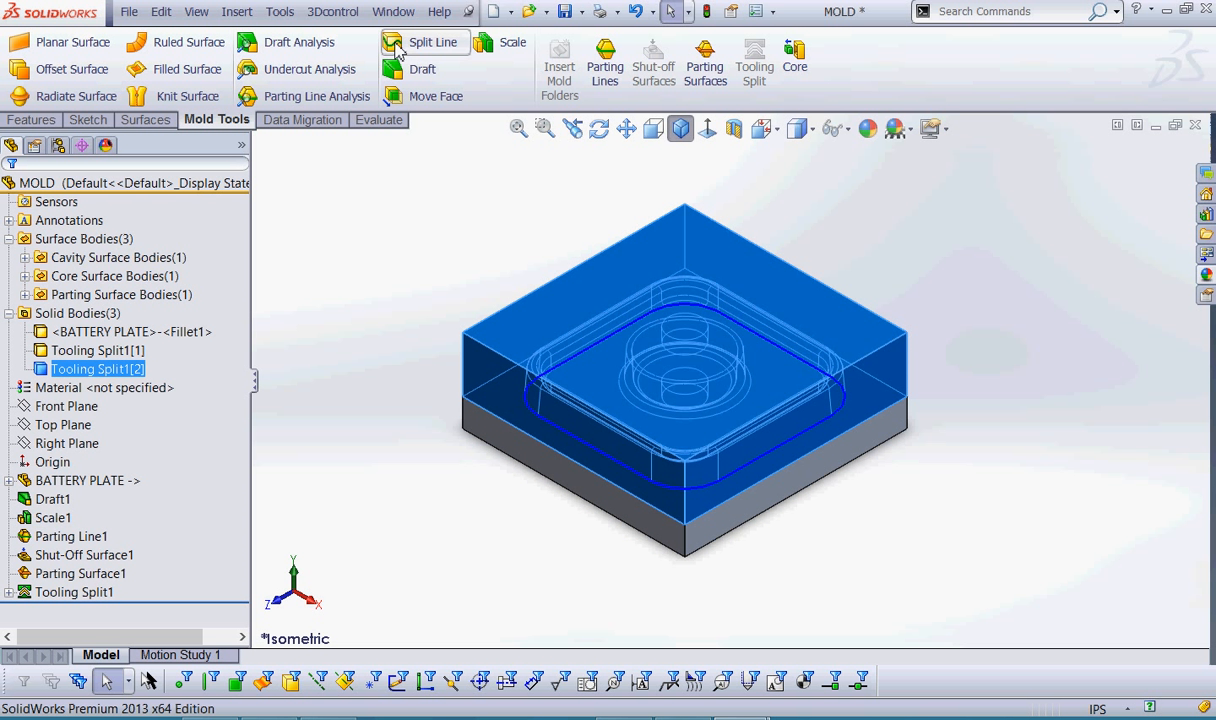
{"action": "left_click", "coordinate": [238, 13]}
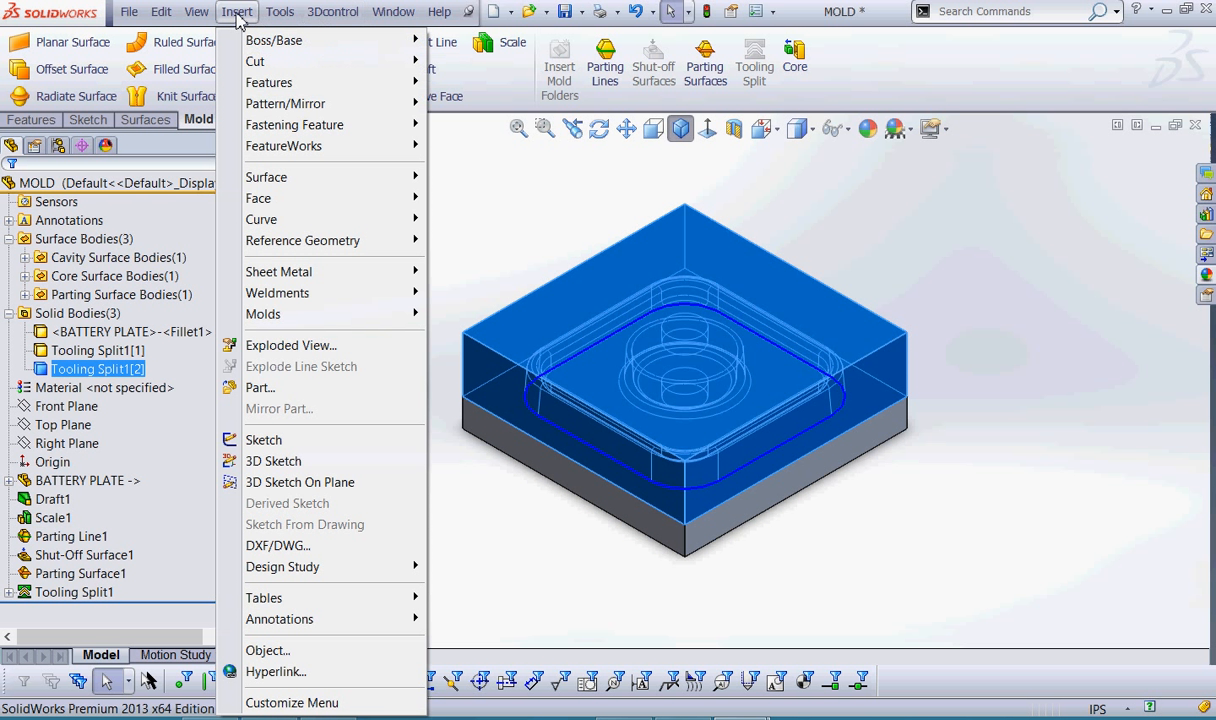
{"action": "mouse_move", "coordinate": [300, 82]}
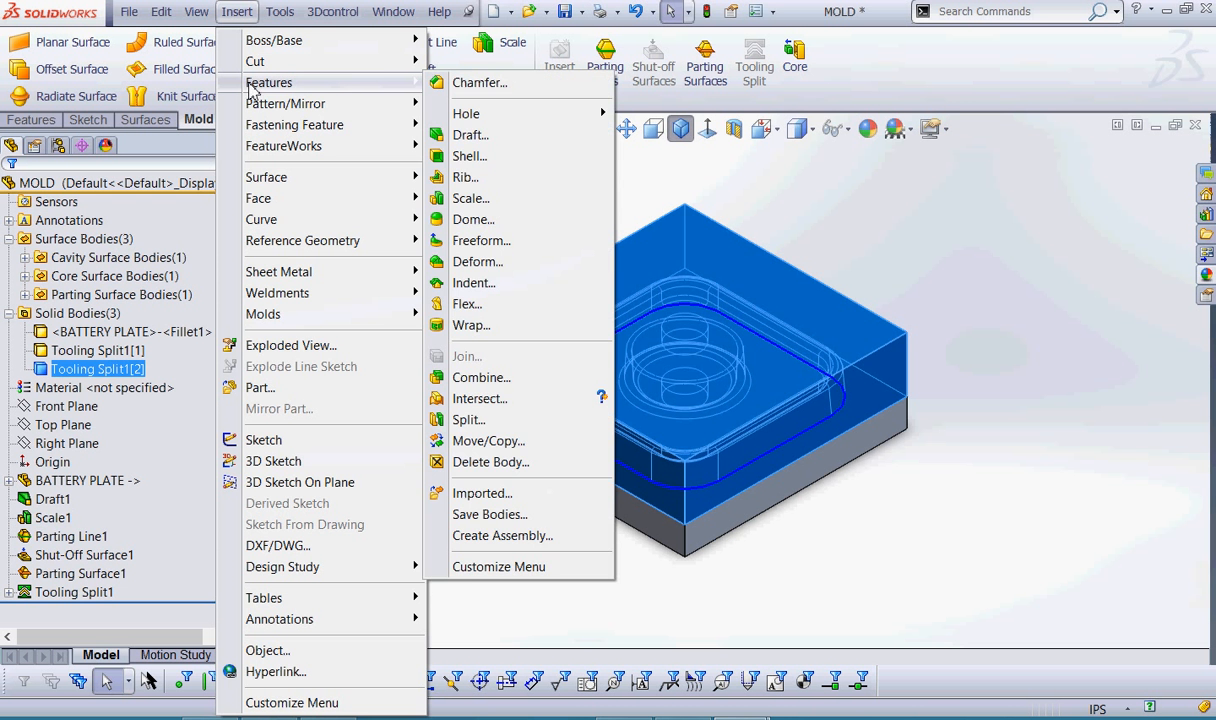
{"action": "left_click", "coordinate": [486, 441]}
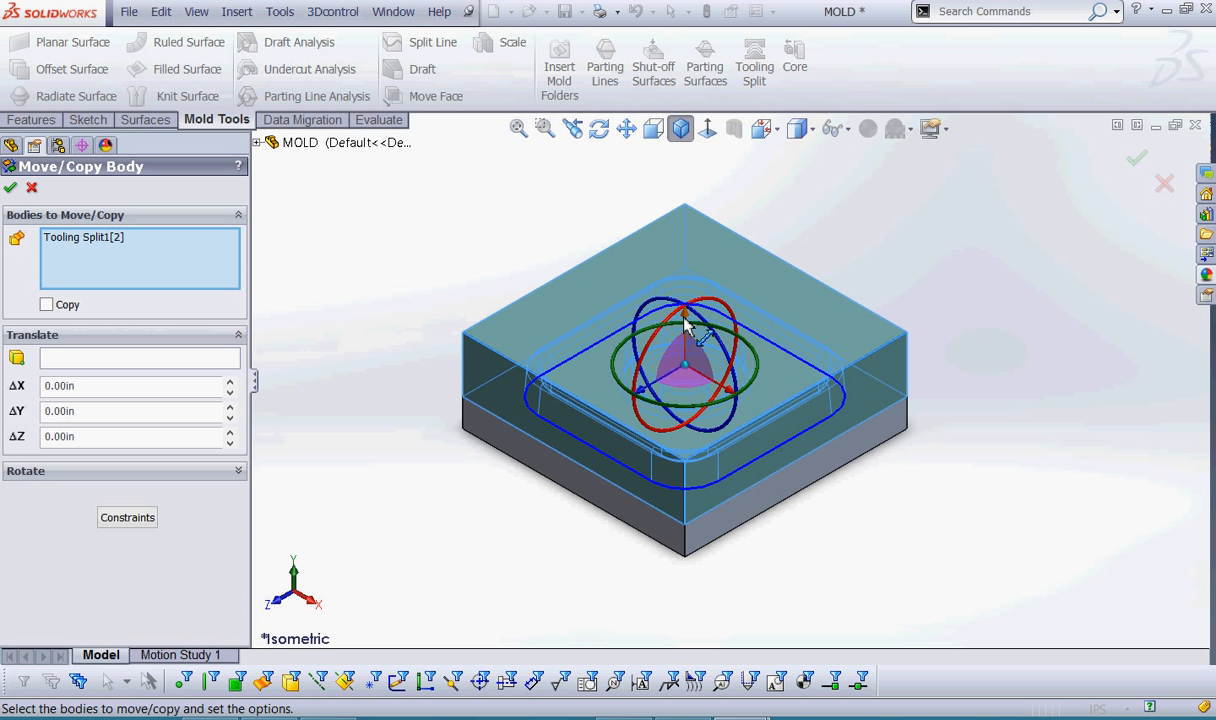
{"action": "left_click_drag", "start_coordinate": [686, 322], "coordinate": [702, 140]}
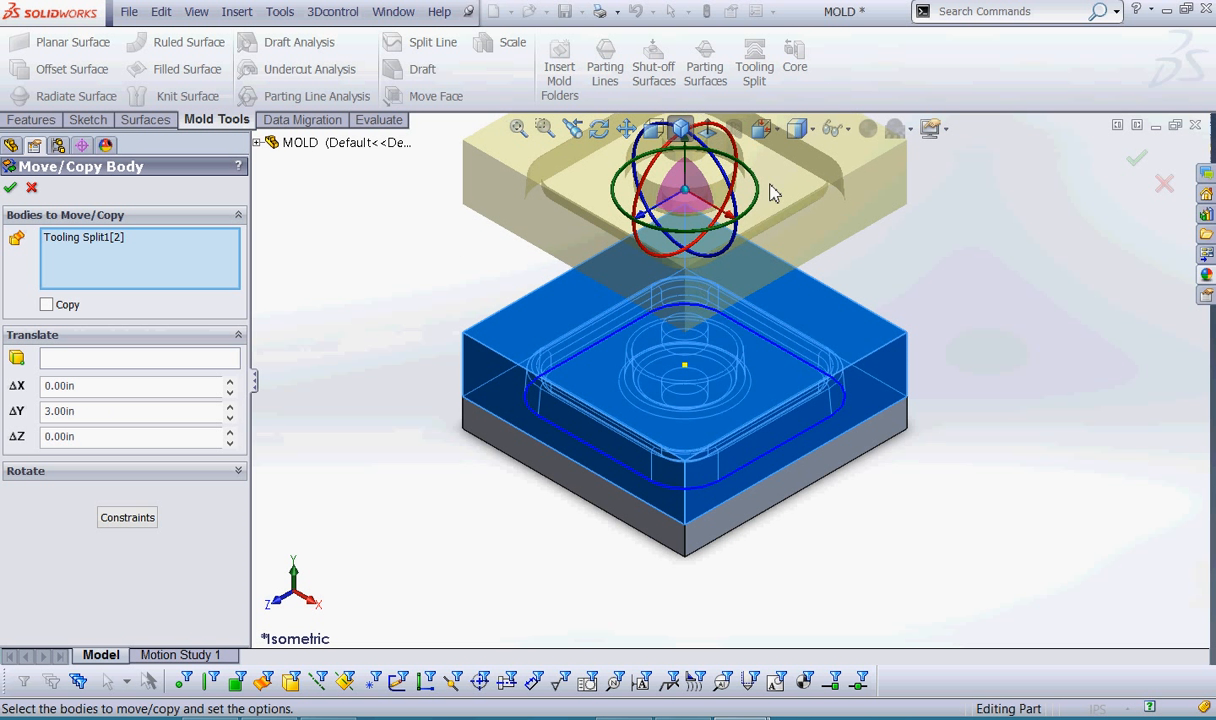
{"action": "key", "text": "f"}
{"action": "scroll", "coordinate": [909, 363], "scroll_direction": "up", "scroll_amount": 3}
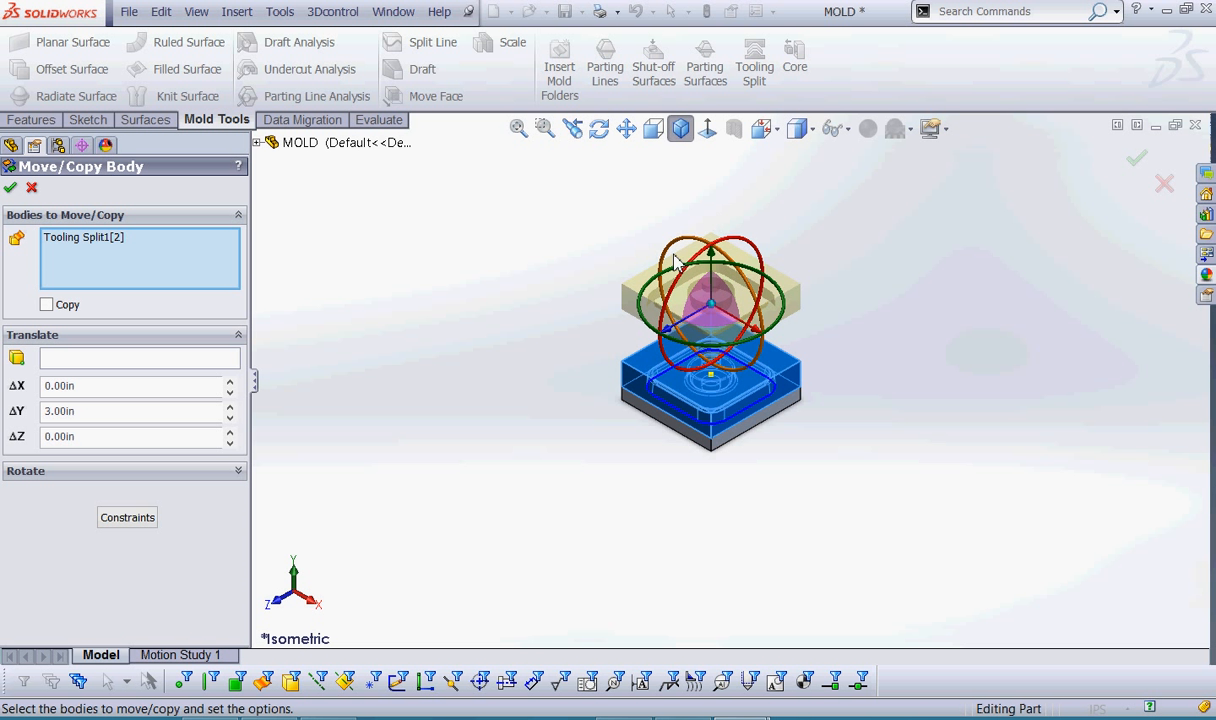
{"action": "left_click_drag", "start_coordinate": [712, 250], "coordinate": [712, 160]}
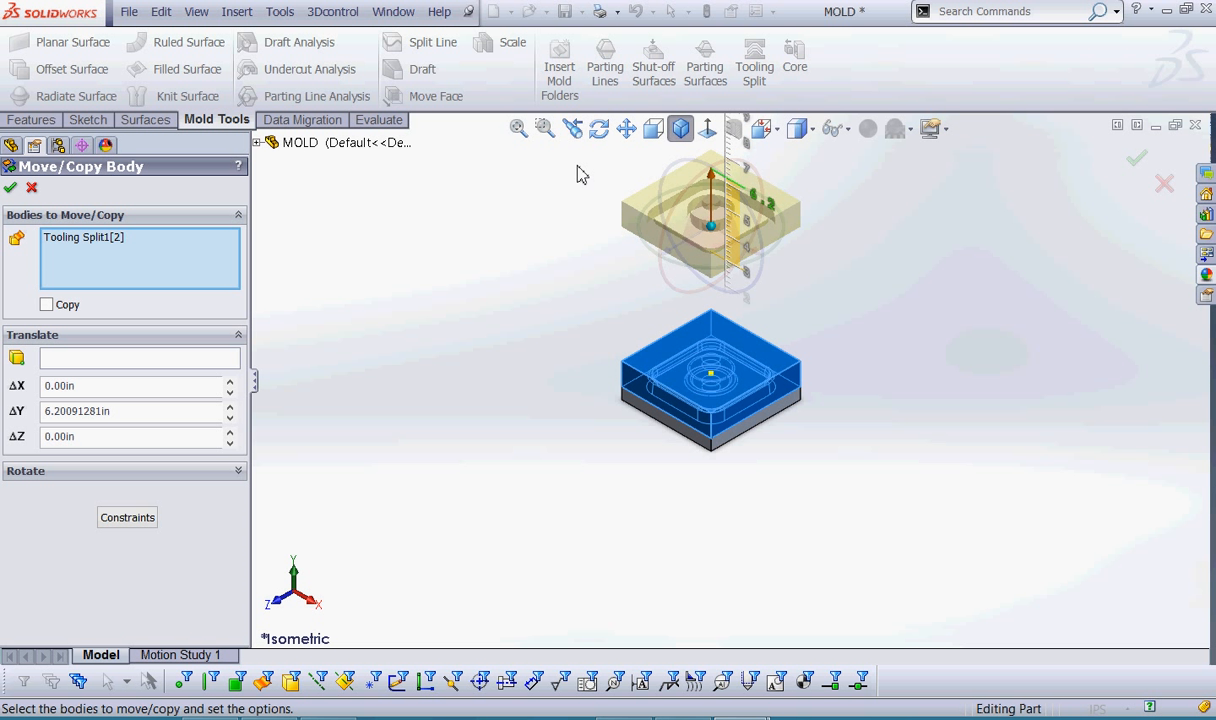
{"action": "left_click", "coordinate": [10, 188]}
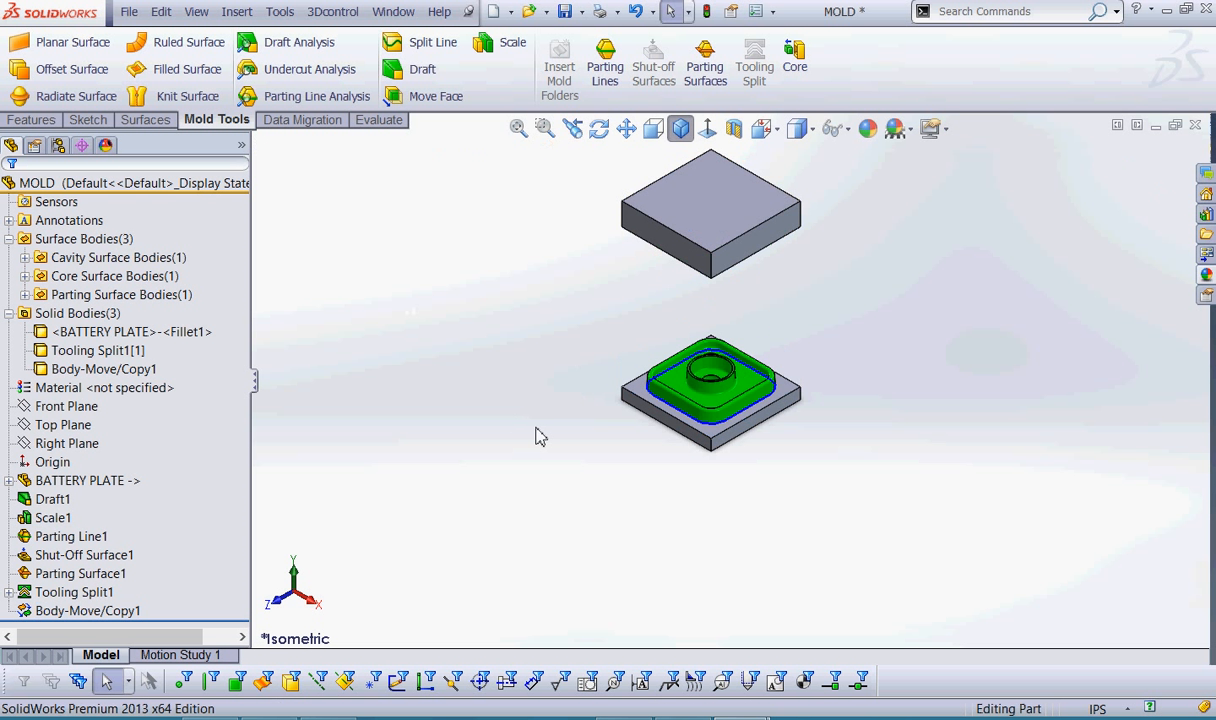
Examine the underside of the raised tooling block and the plate on the lower block from several angles.
{"action": "scroll", "coordinate": [565, 434], "scroll_direction": "up", "scroll_amount": 3}
{"action": "scroll", "coordinate": [578, 450], "scroll_direction": "down", "scroll_amount": 3}
{"action": "middle_click_drag", "start_coordinate": [581, 461], "coordinate": [636, 236]}
{"action": "scroll", "coordinate": [645, 250], "scroll_direction": "down", "scroll_amount": 5}
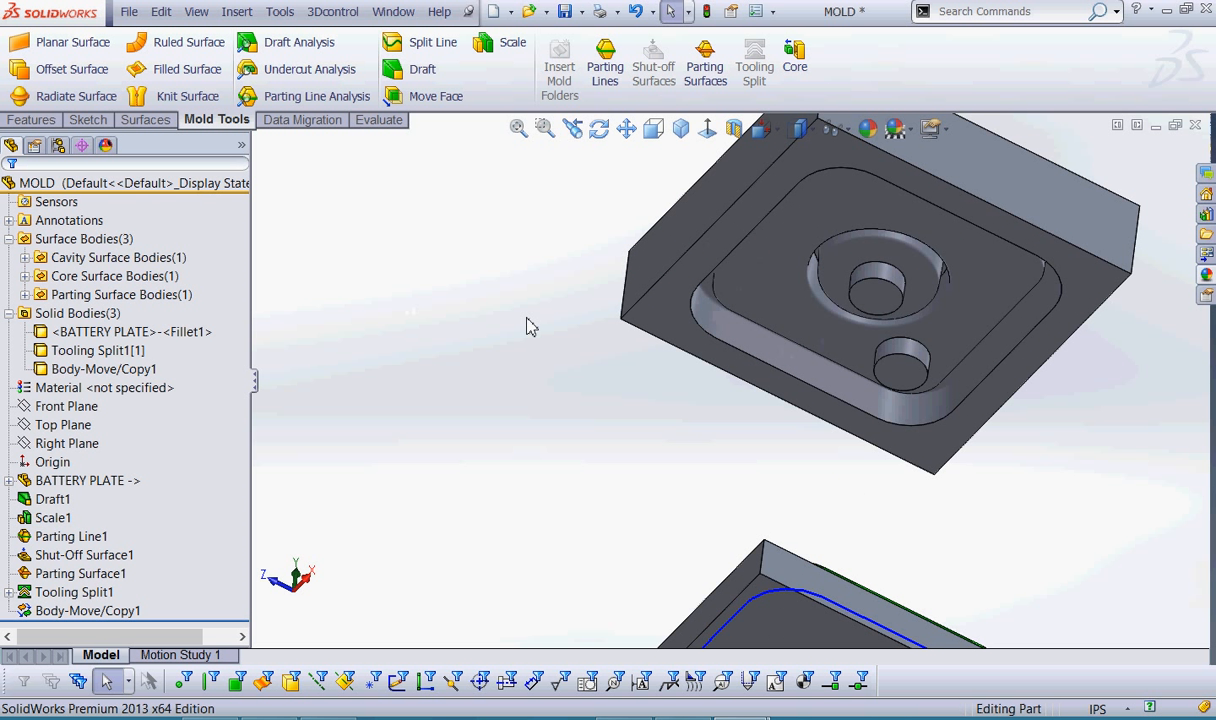
{"action": "scroll", "coordinate": [530, 327], "scroll_direction": "up", "scroll_amount": 5}
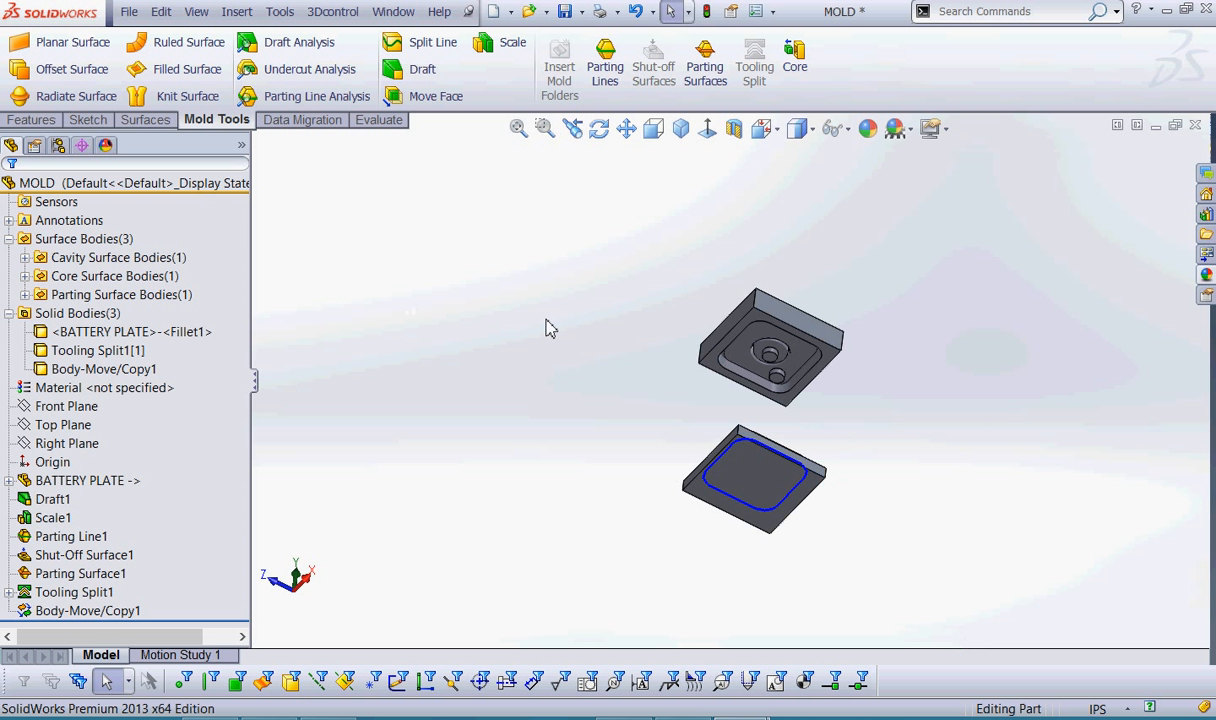
{"action": "middle_click_drag", "start_coordinate": [548, 328], "coordinate": [518, 503]}
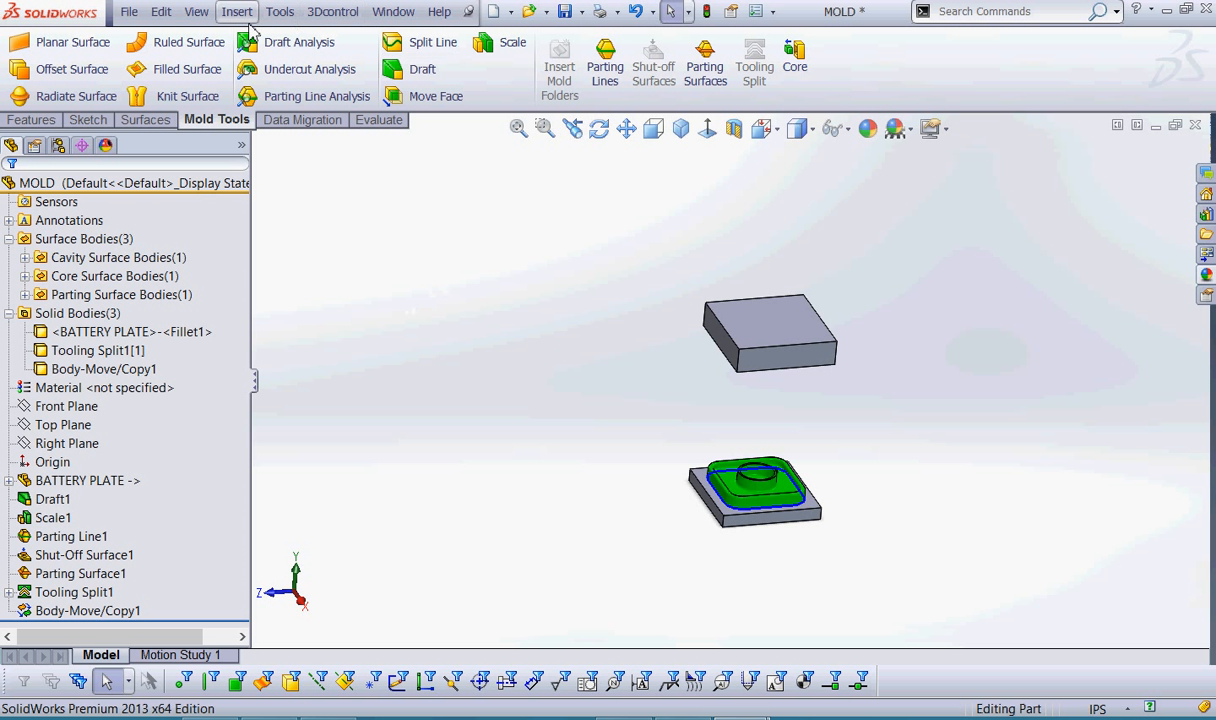
Move the lower tooling block, Tooling Split1[1], about 5.01 in downward along Y with Move/Copy Body.
{"action": "left_click", "coordinate": [70, 370]}
{"action": "left_click", "coordinate": [80, 351]}
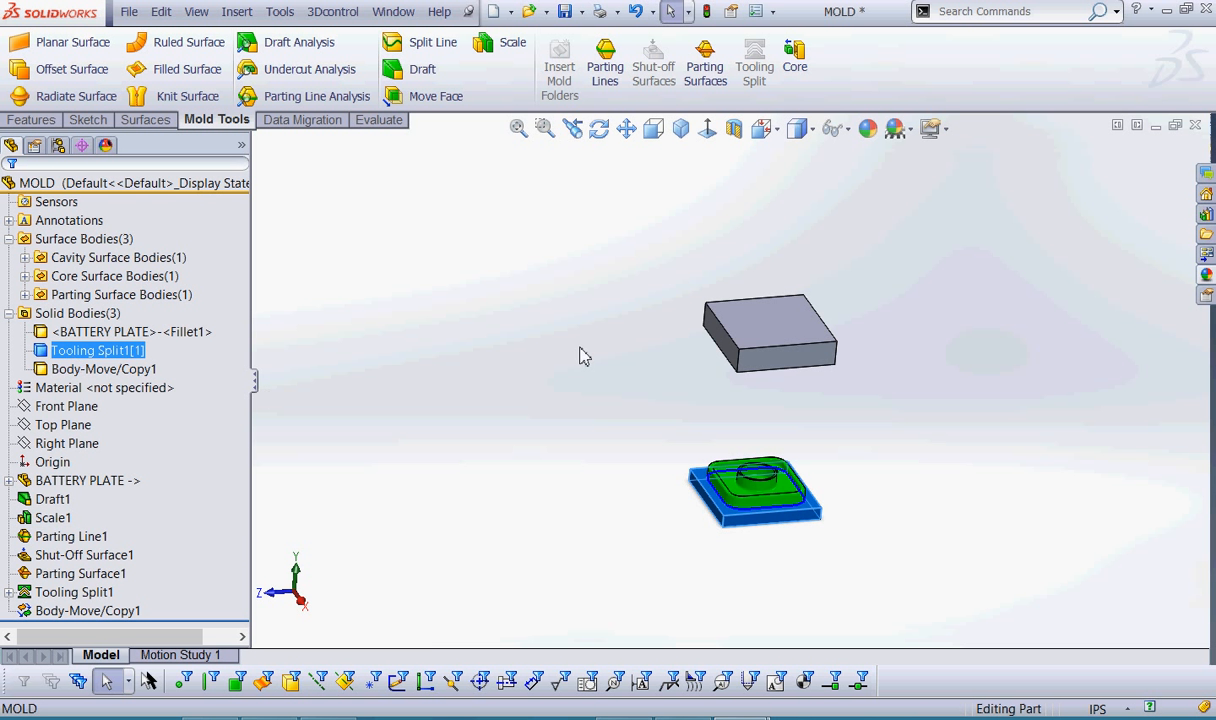
{"action": "left_click", "coordinate": [237, 11]}
{"action": "mouse_move", "coordinate": [267, 88]}
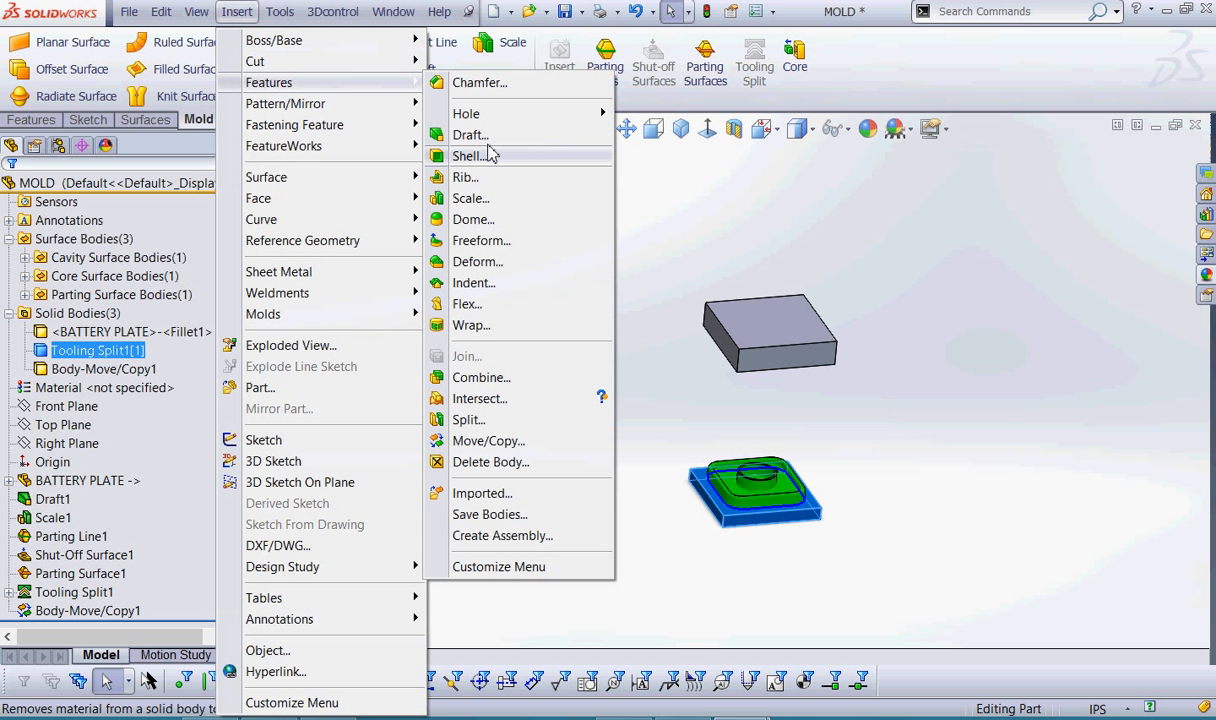
{"action": "left_click", "coordinate": [460, 441]}
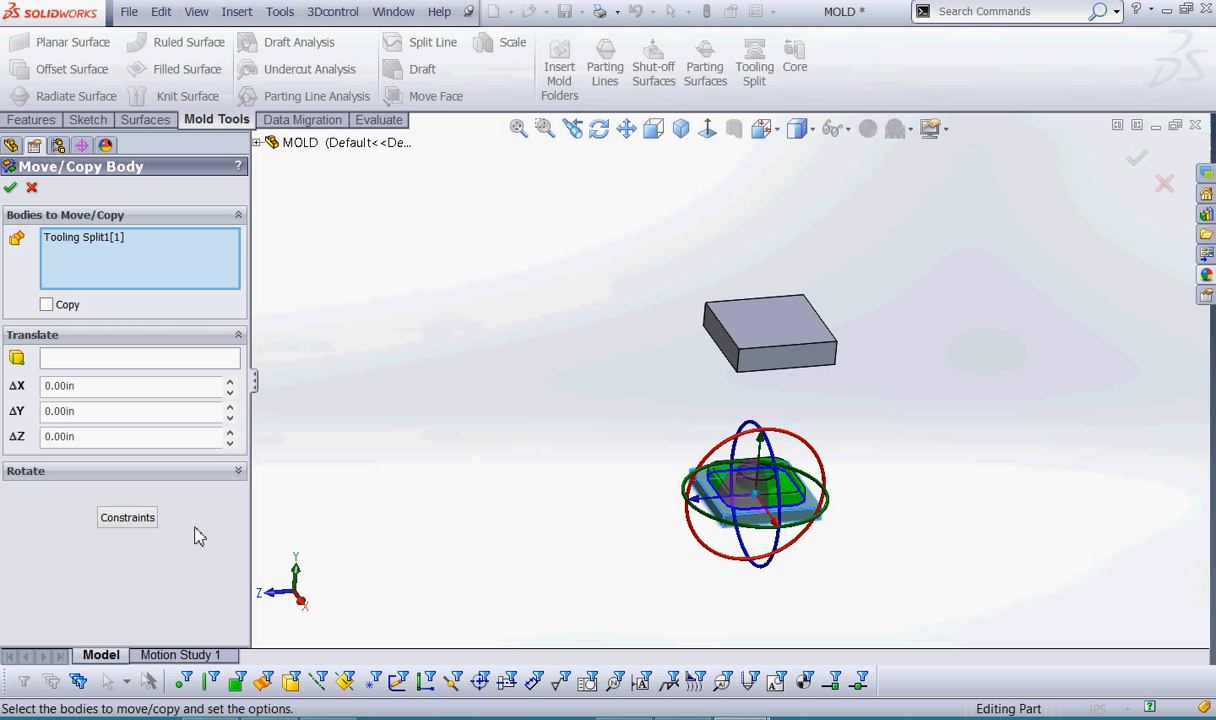
{"action": "key", "text": "ctrl+2"}
{"action": "mouse_move", "coordinate": [214, 502]}
{"action": "left_mouse_down"}
{"action": "mouse_move", "coordinate": [220, 522]}
{"action": "mouse_move", "coordinate": [176, 492]}
{"action": "left_mouse_up"}
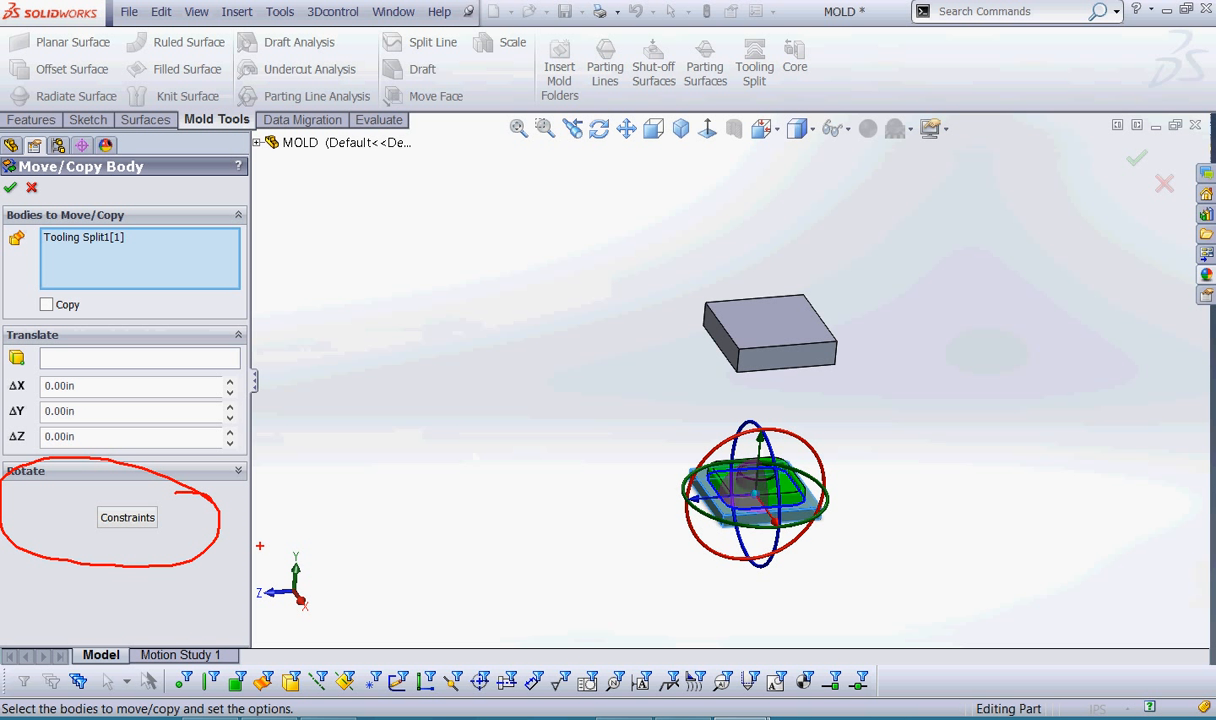
{"action": "key", "text": "Escape"}
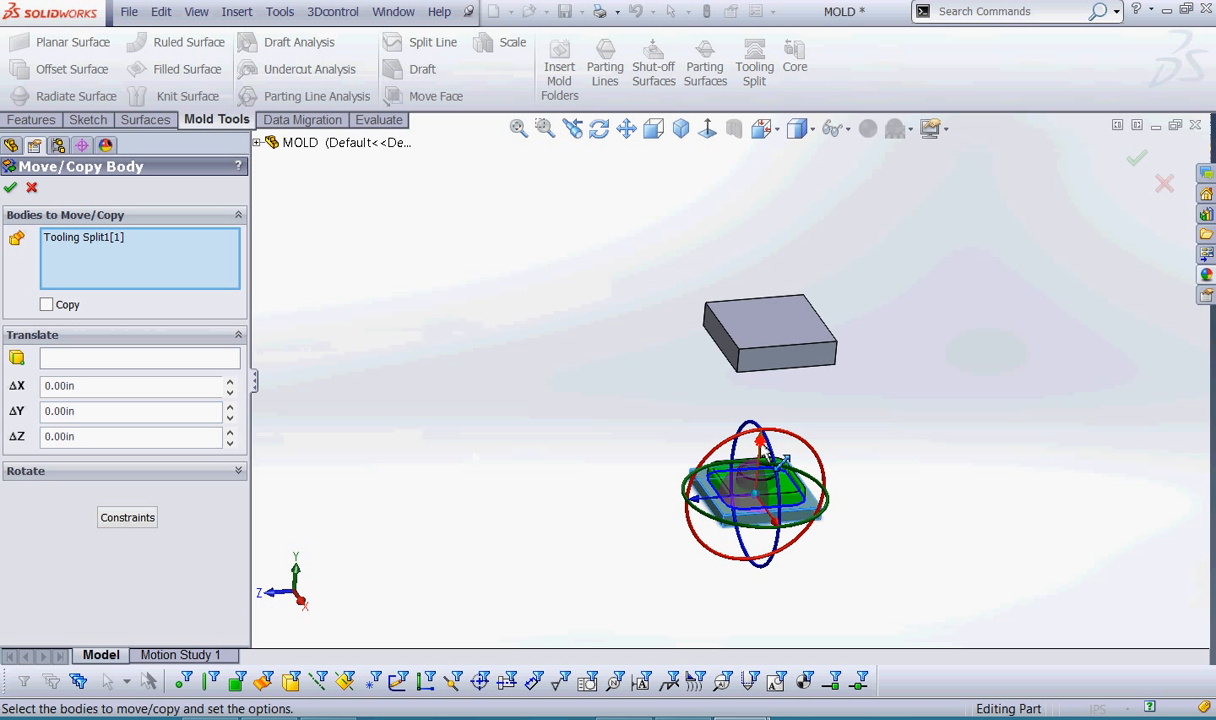
{"action": "left_click_drag", "start_coordinate": [758, 445], "coordinate": [757, 590]}
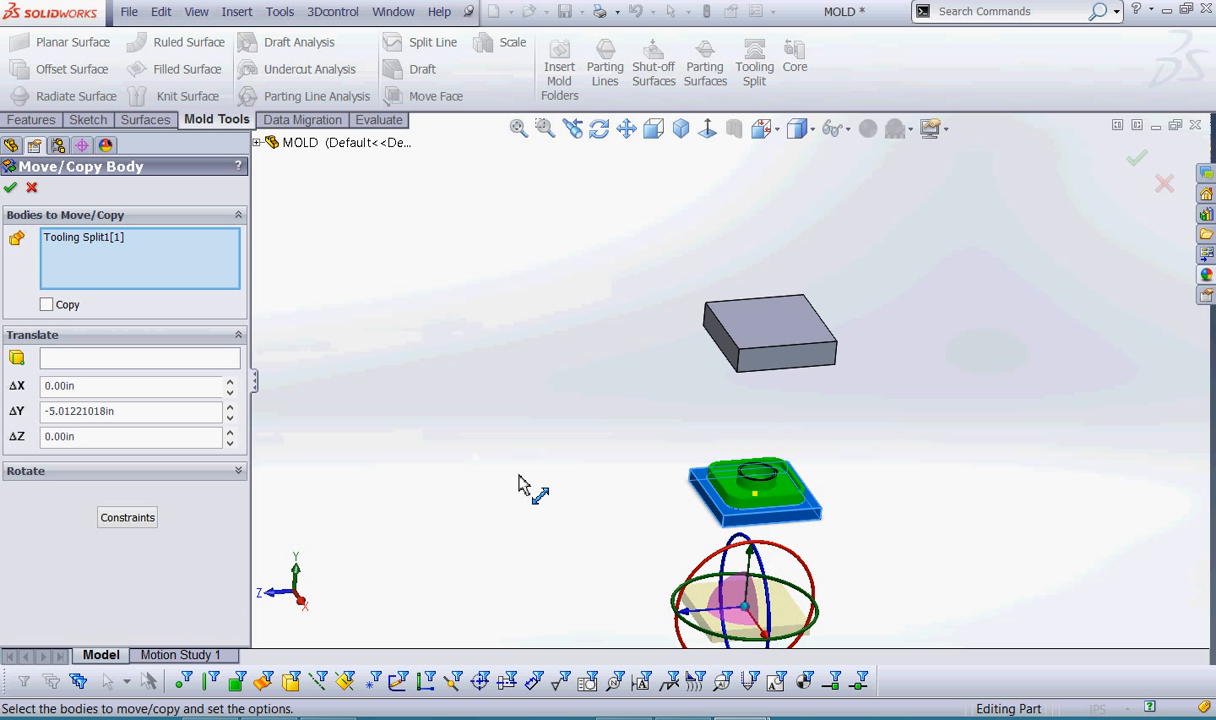
{"action": "left_click", "coordinate": [10, 188]}
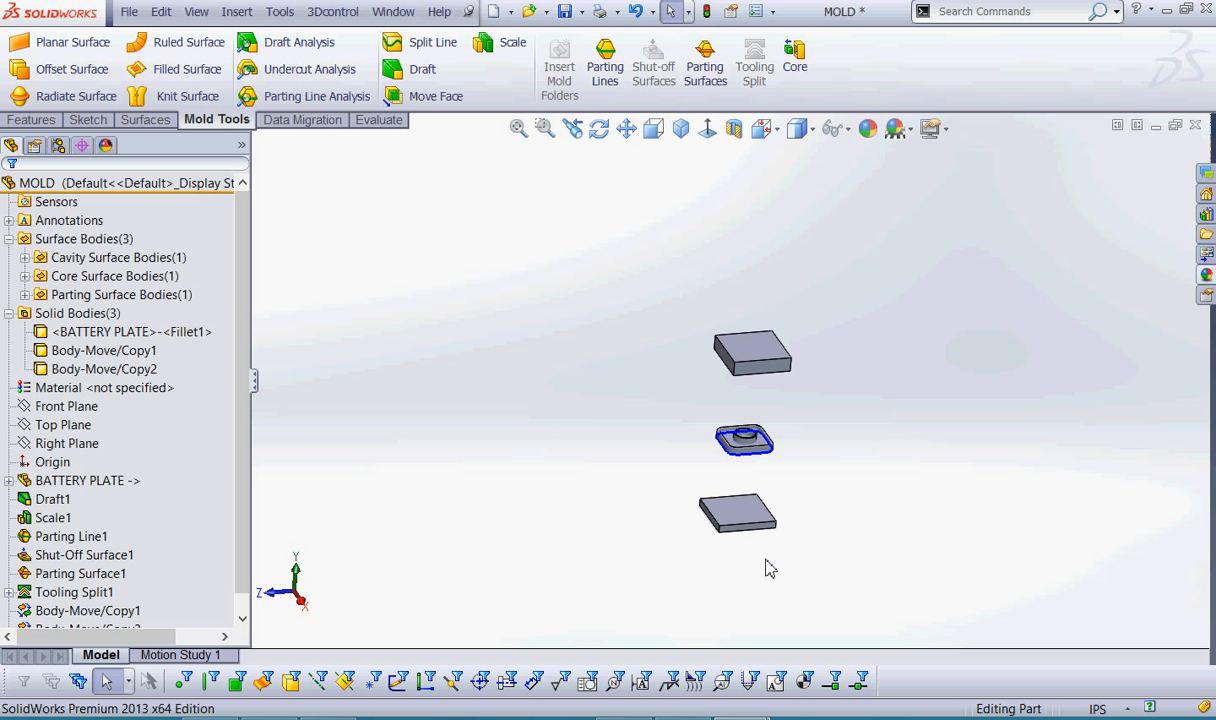
Insert the raised upper tooling block, Body-Move/Copy1, into a new part and save it as MOLD-cavity.
{"action": "scroll", "coordinate": [768, 560], "scroll_direction": "down", "scroll_amount": 4}
{"action": "scroll", "coordinate": [690, 478], "scroll_direction": "down", "scroll_amount": 4}
{"action": "middle_click_drag", "start_coordinate": [696, 461], "coordinate": [556, 421]}
{"action": "scroll", "coordinate": [649, 399], "scroll_direction": "down", "scroll_amount": 5}
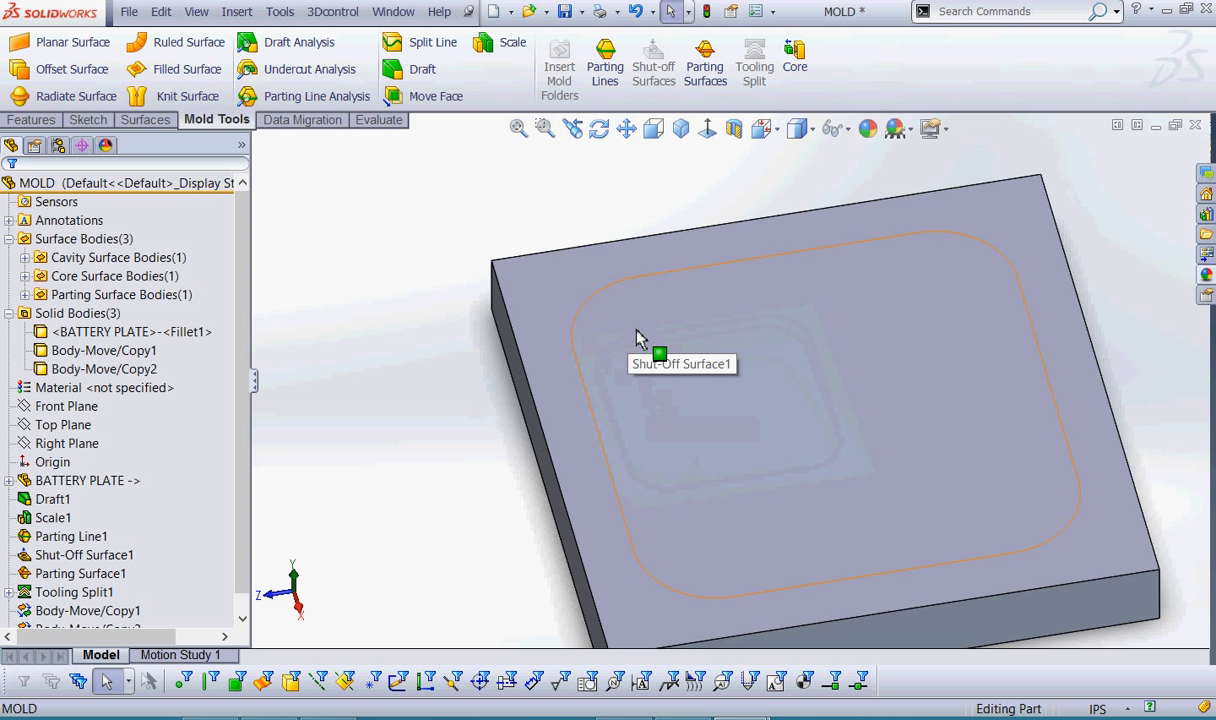
{"action": "scroll", "coordinate": [641, 340], "scroll_direction": "up", "scroll_amount": 10}
{"action": "middle_click_drag", "start_coordinate": [779, 426], "coordinate": [749, 217]}
{"action": "left_click", "coordinate": [113, 355]}
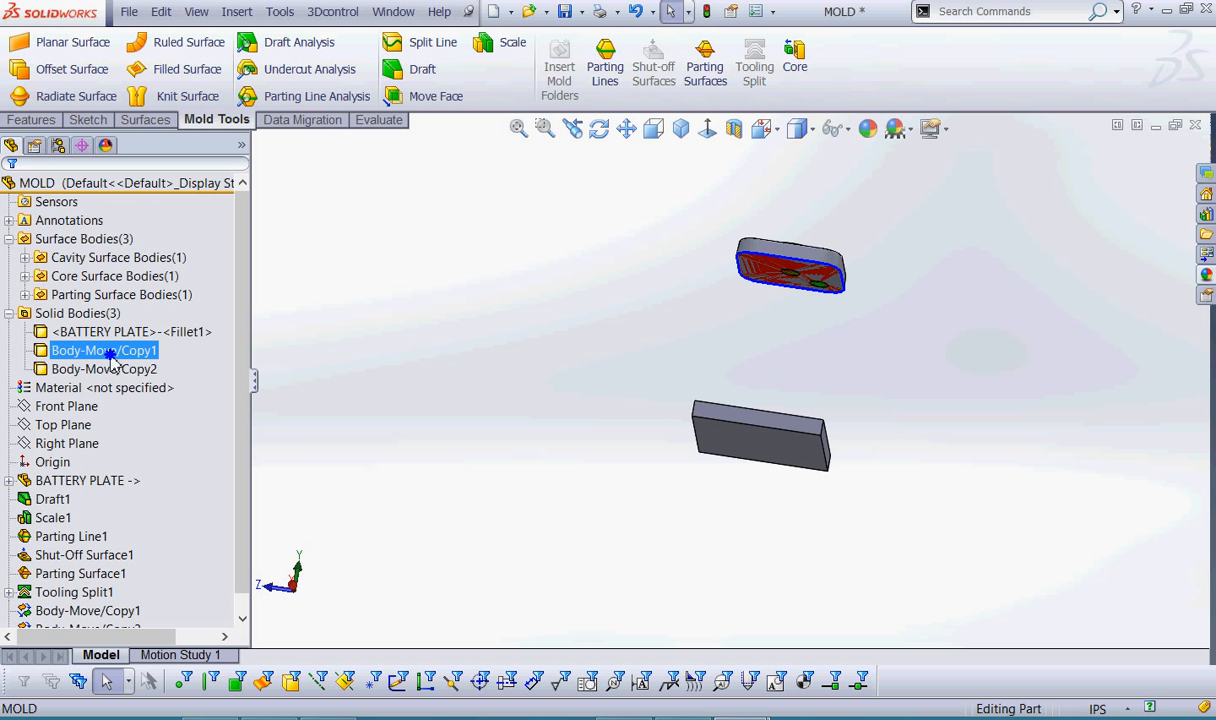
{"action": "right_click", "coordinate": [113, 357]}
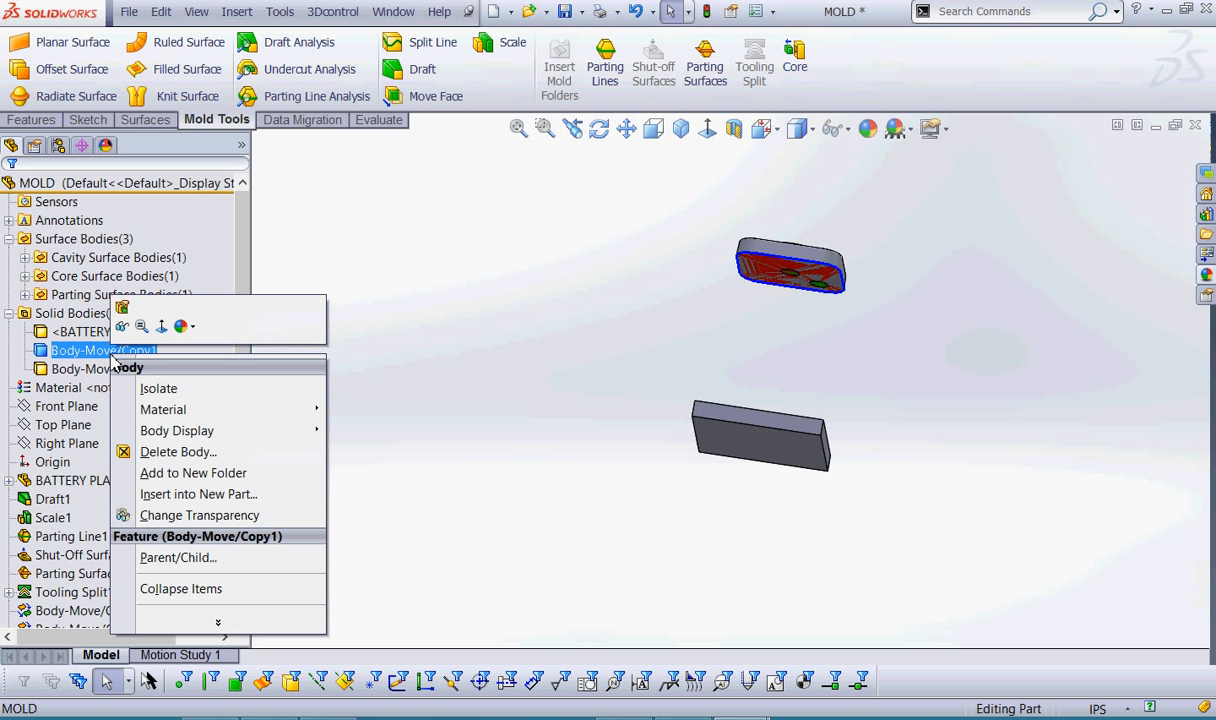
{"action": "left_click", "coordinate": [238, 494]}
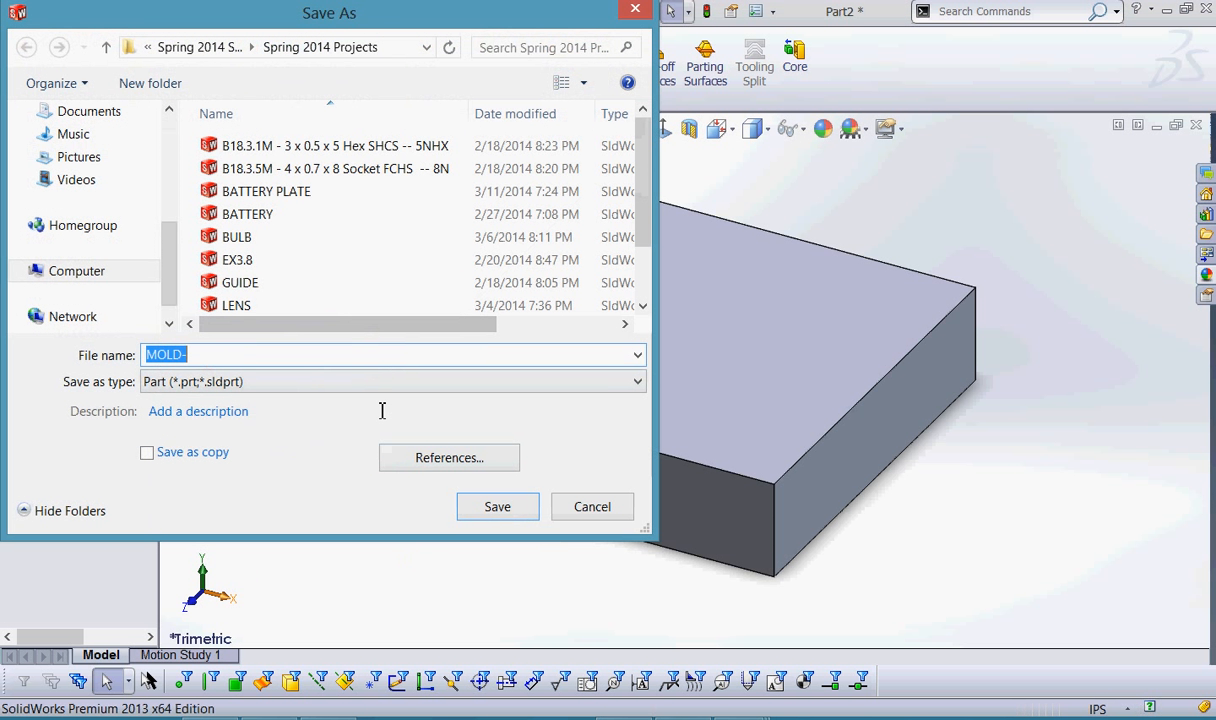
{"action": "left_click", "coordinate": [234, 356]}
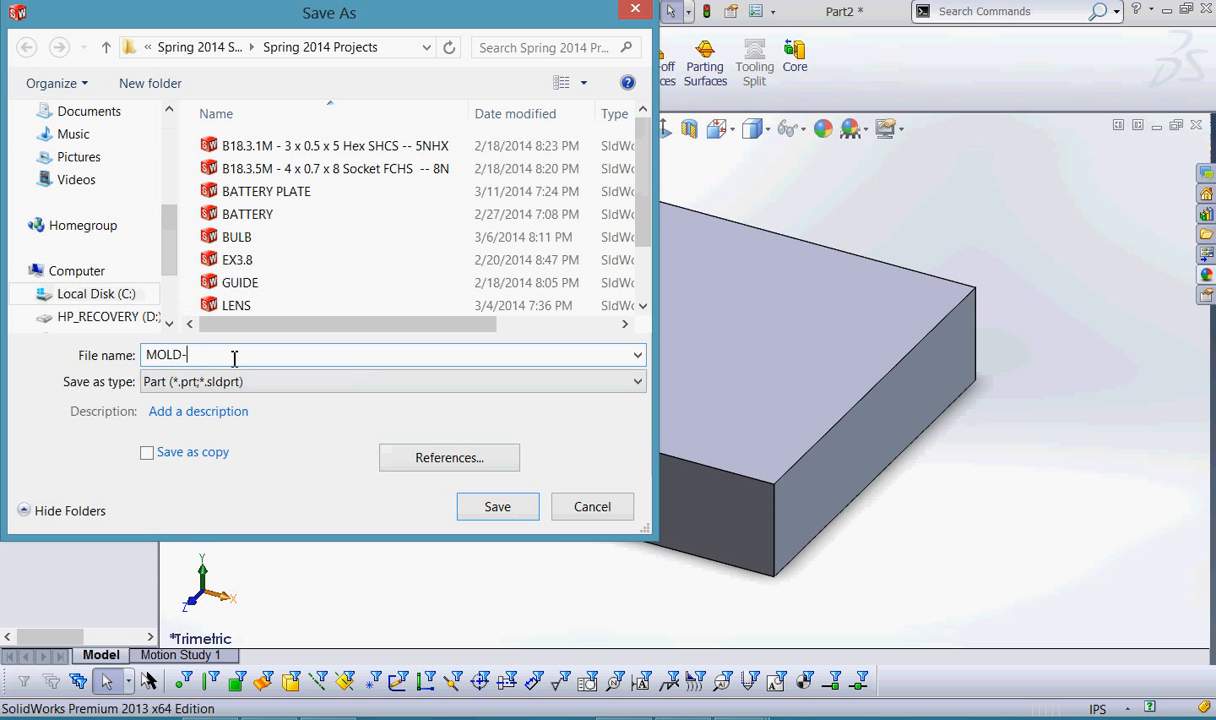
{"action": "type", "text": "cavity"}
{"action": "left_click", "coordinate": [482, 508]}
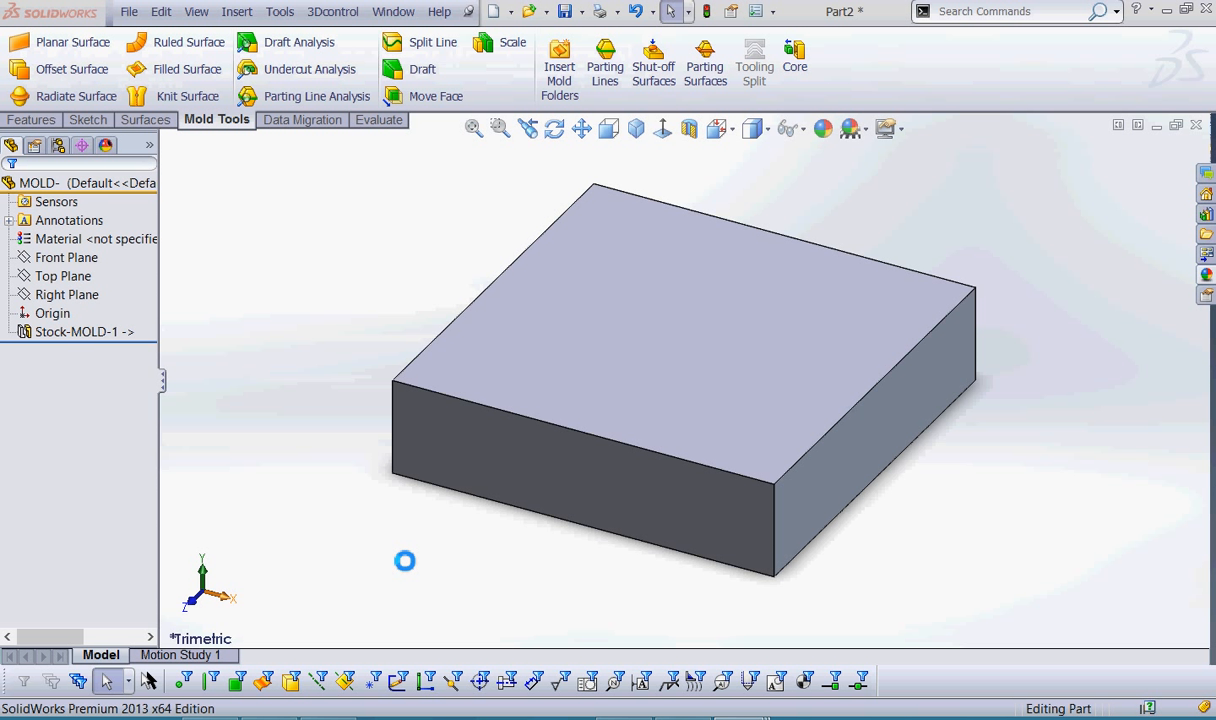
Examine the recessed underside of the cavity block from several angles and return to the MOLD part.
{"action": "middle_click_drag", "start_coordinate": [489, 570], "coordinate": [500, 175]}
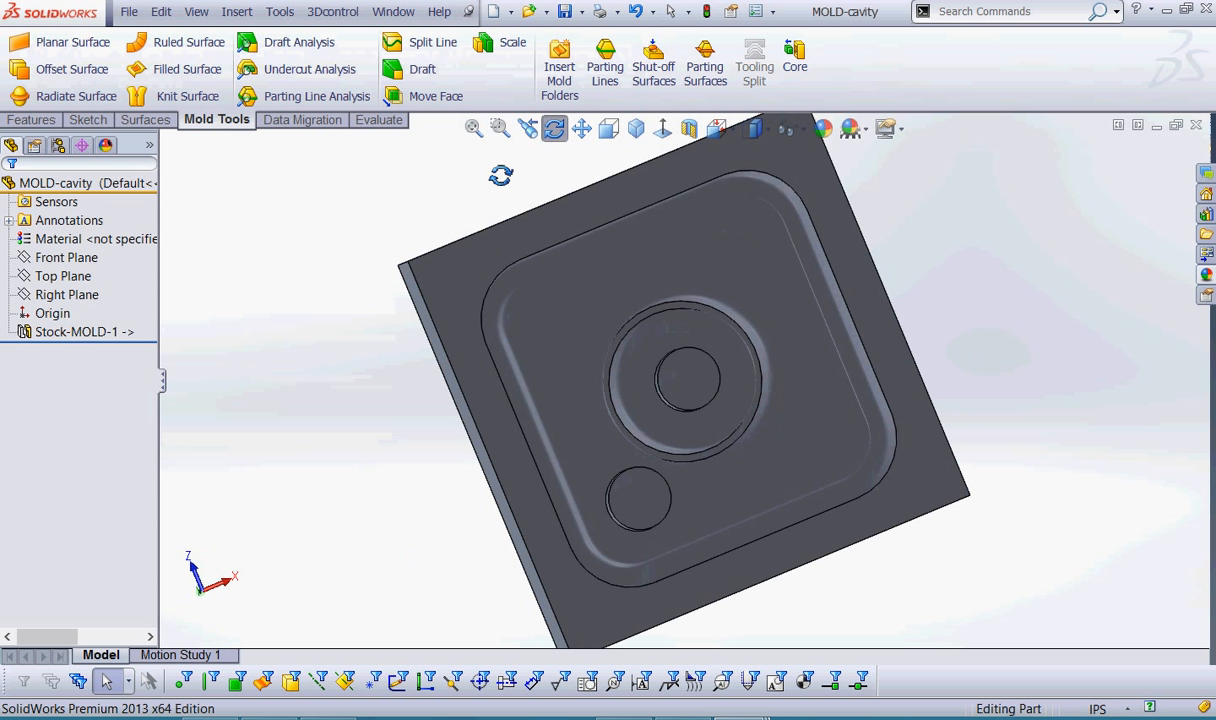
{"action": "middle_click_drag", "start_coordinate": [655, 440], "coordinate": [620, 328]}
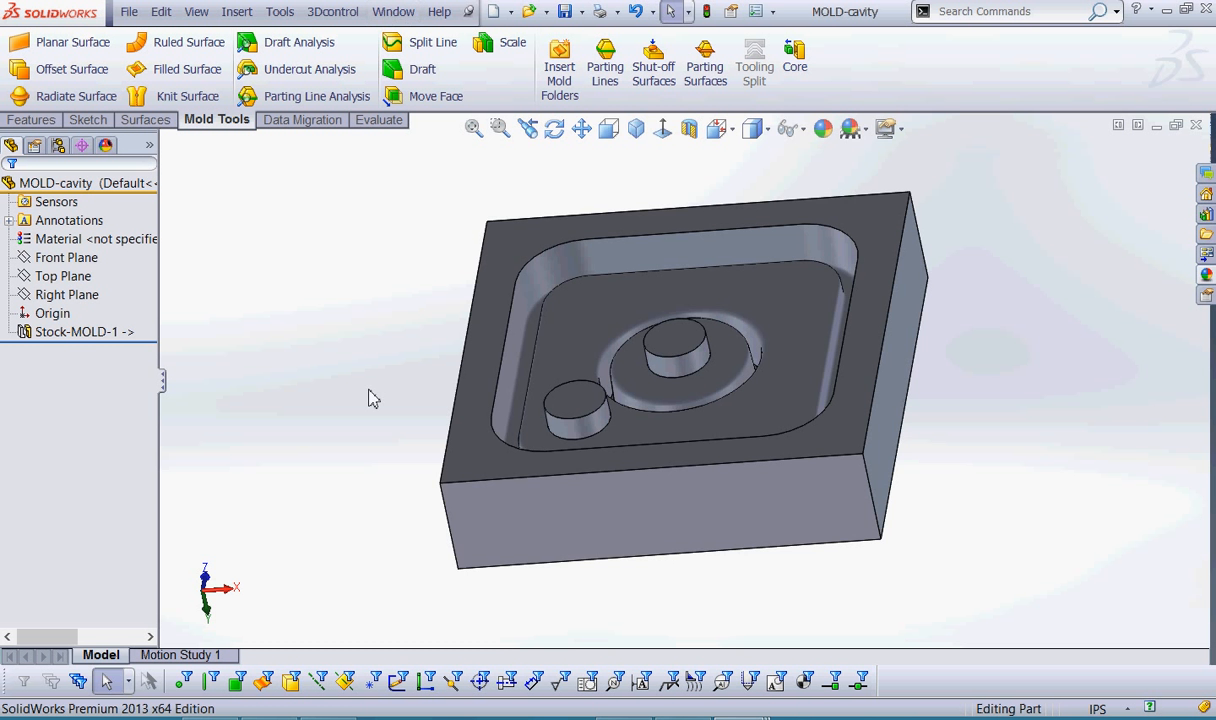
{"action": "middle_click_drag", "start_coordinate": [368, 398], "coordinate": [357, 519]}
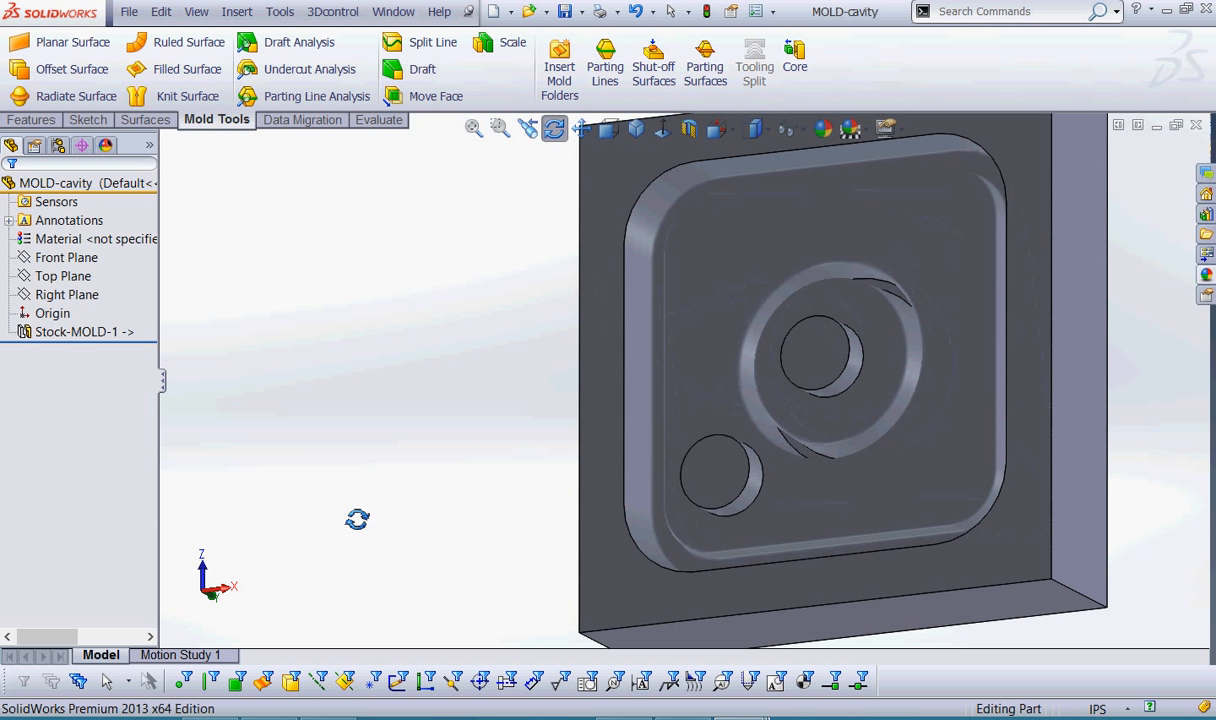
{"action": "left_click", "coordinate": [390, 12]}
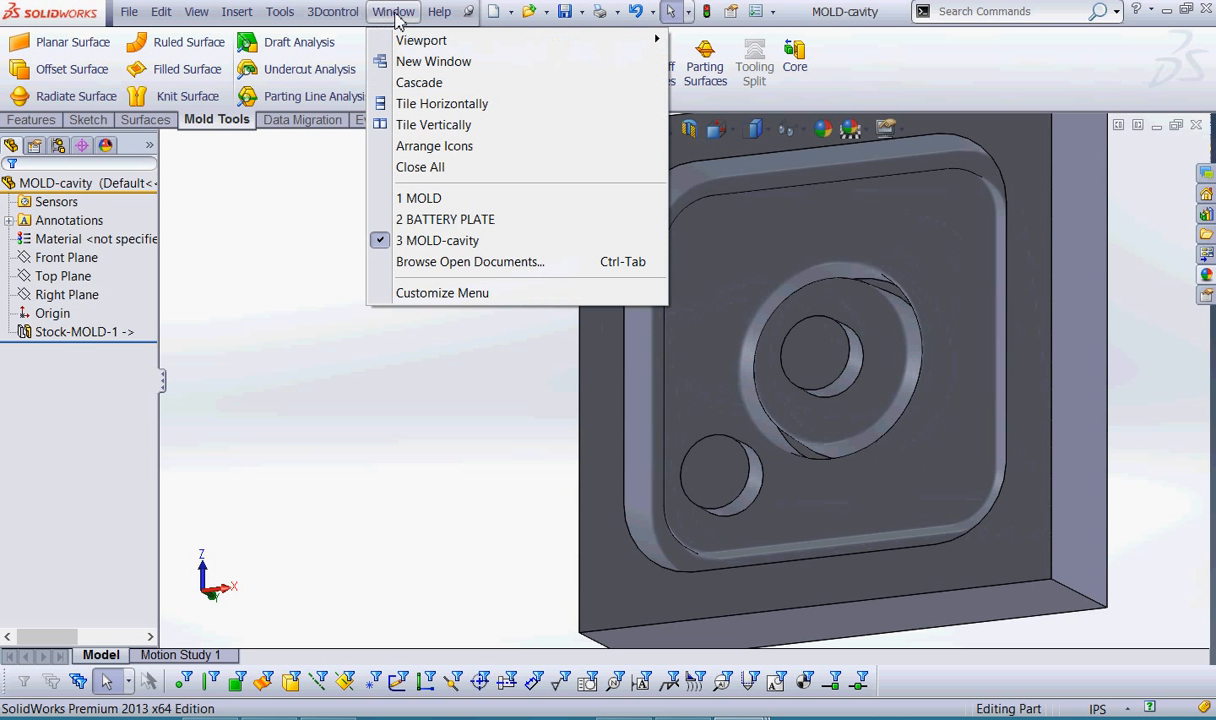
{"action": "left_click", "coordinate": [410, 196]}
{"action": "left_click", "coordinate": [137, 371]}
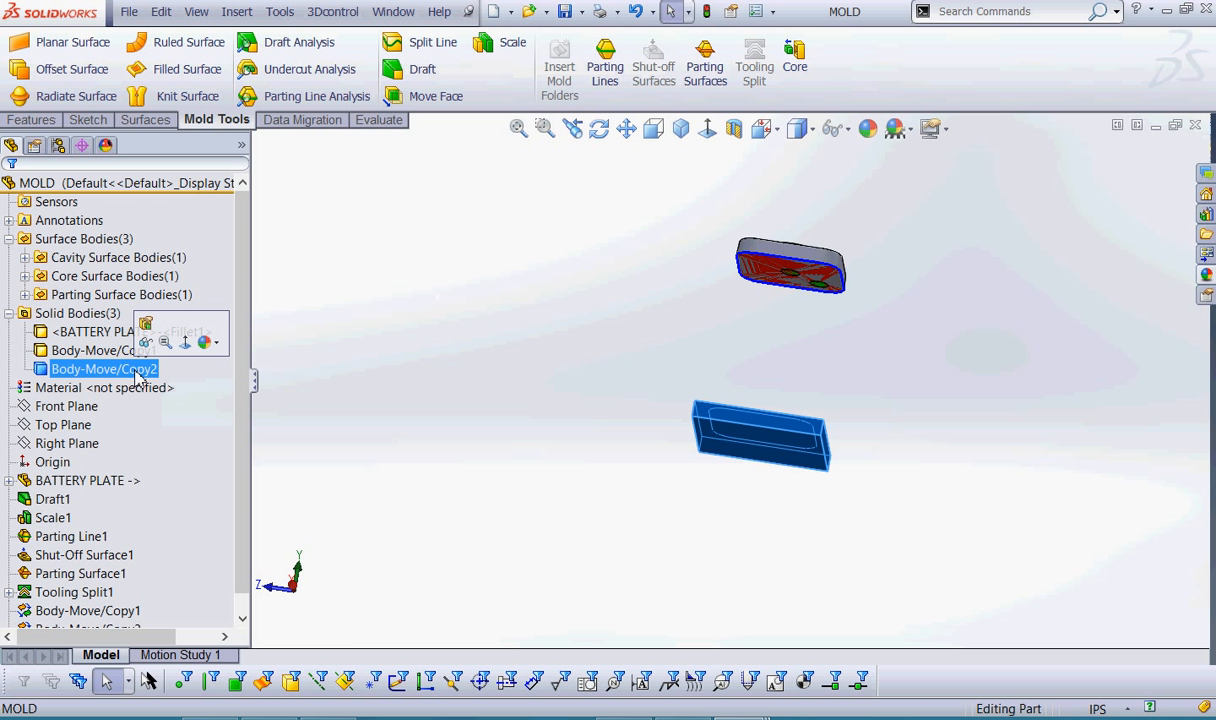
{"action": "right_click", "coordinate": [139, 373]}
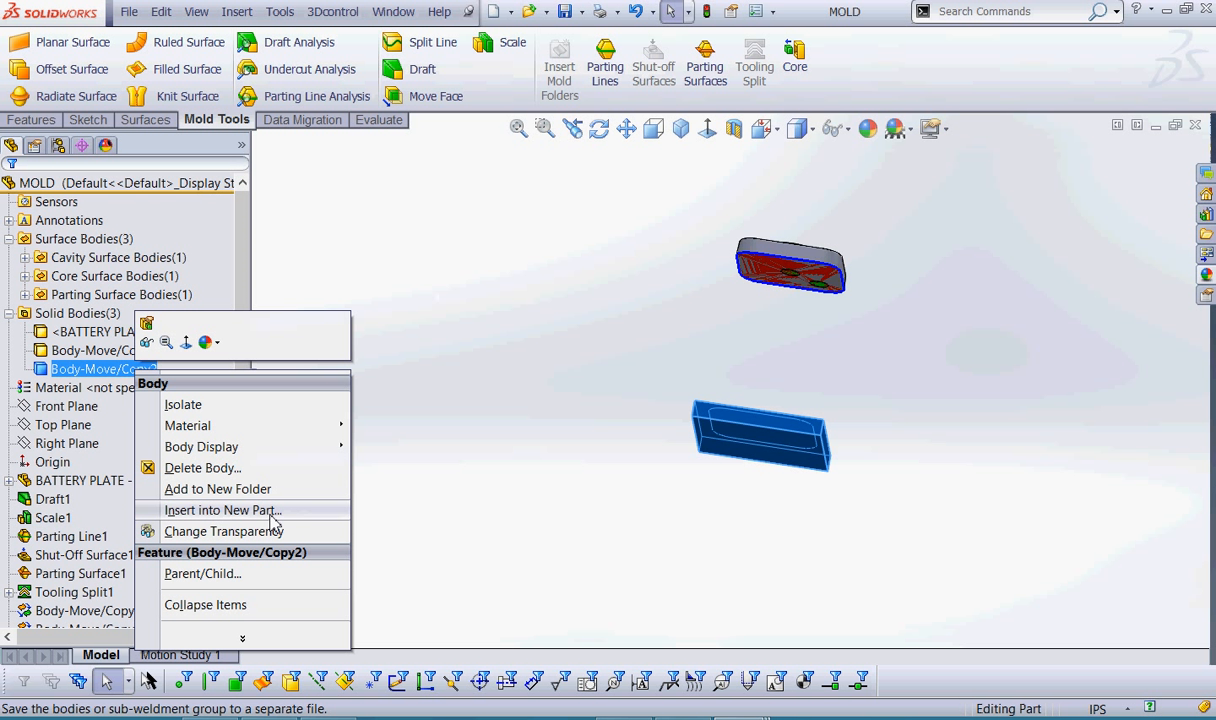
{"action": "left_click", "coordinate": [533, 367]}
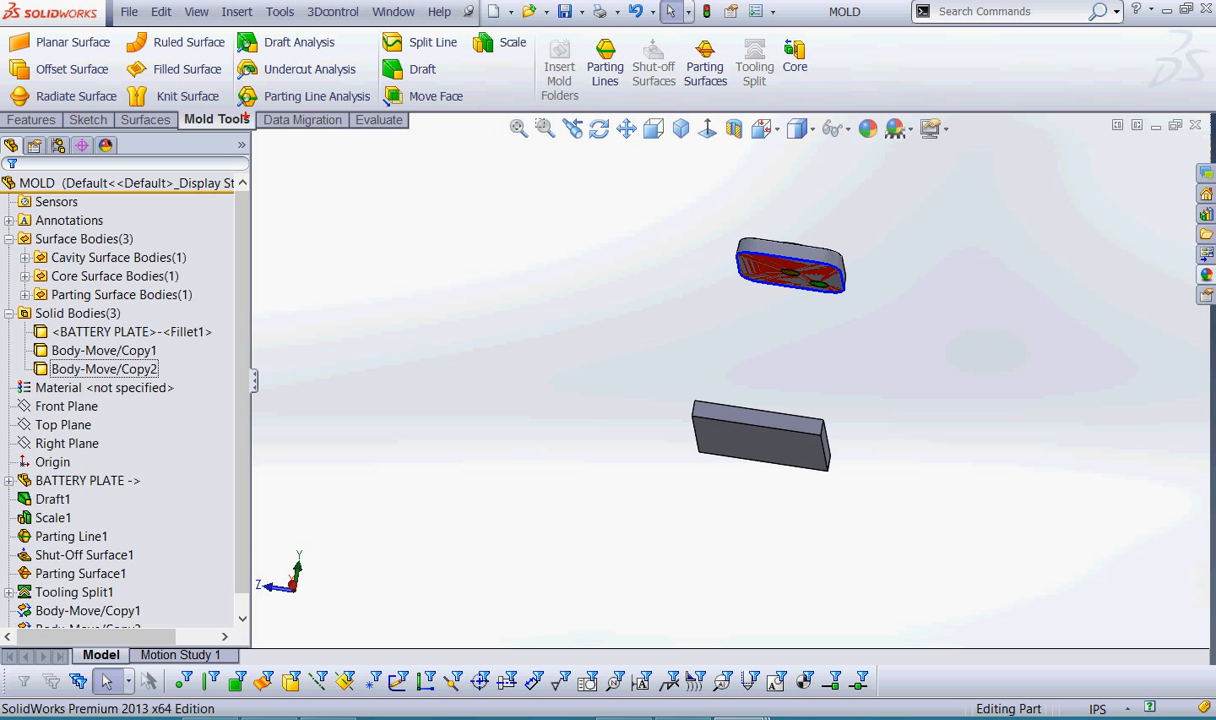
{"action": "mouse_move", "coordinate": [235, 117]}
{"action": "left_mouse_down"}
{"action": "mouse_move", "coordinate": [362, 89]}
{"action": "mouse_move", "coordinate": [386, 128]}
{"action": "mouse_move", "coordinate": [499, 103]}
{"action": "left_mouse_up"}
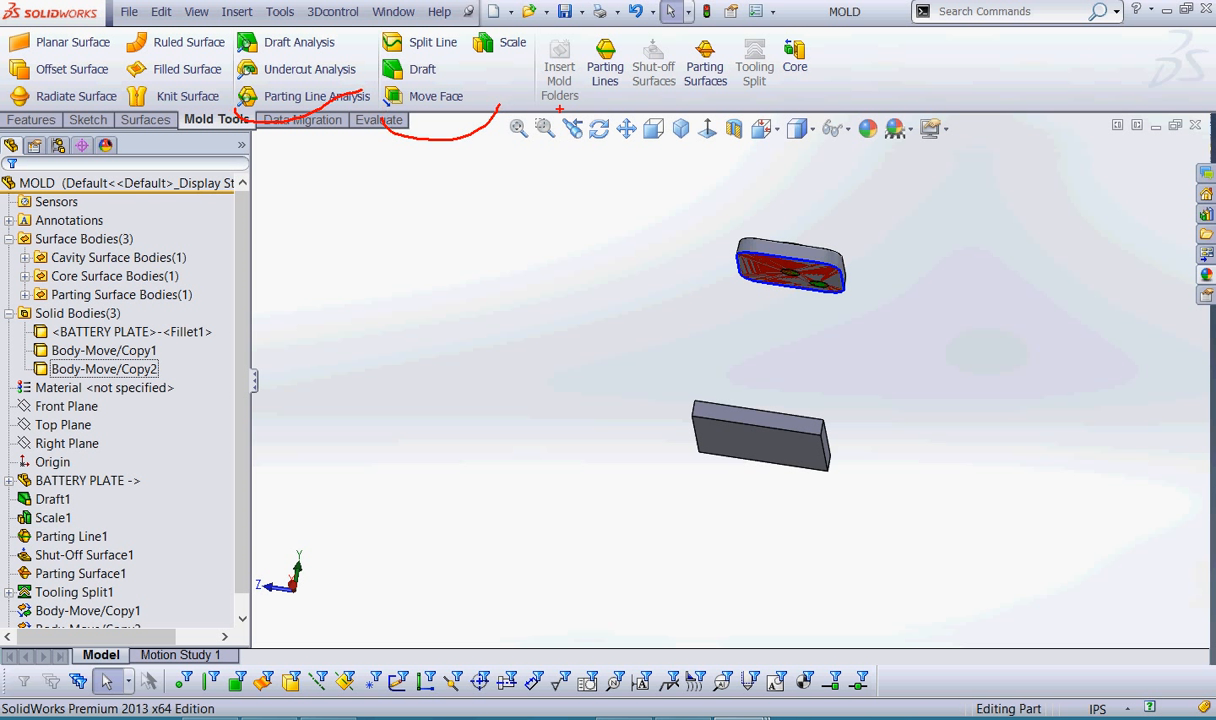
{"action": "left_click_drag", "start_coordinate": [332, 188], "coordinate": [594, 172]}
{"action": "mouse_move", "coordinate": [557, 163]}
{"action": "left_mouse_down"}
{"action": "mouse_move", "coordinate": [592, 173]}
{"action": "mouse_move", "coordinate": [576, 213]}
{"action": "left_mouse_up"}
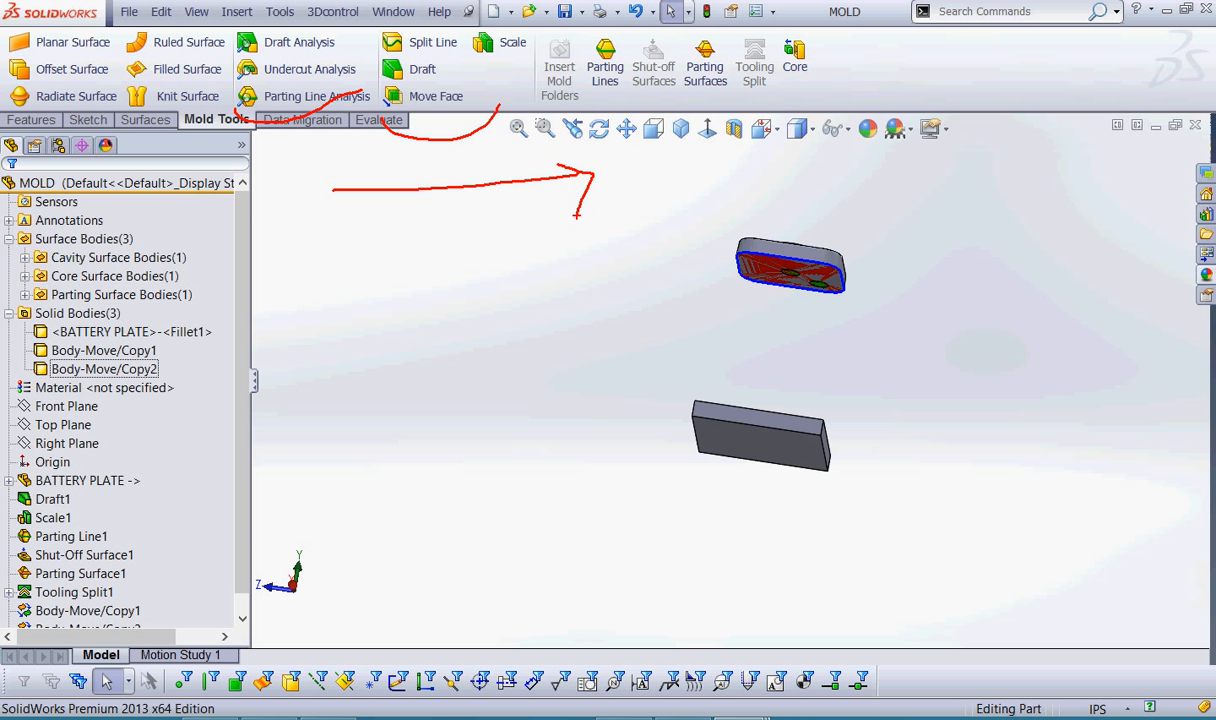